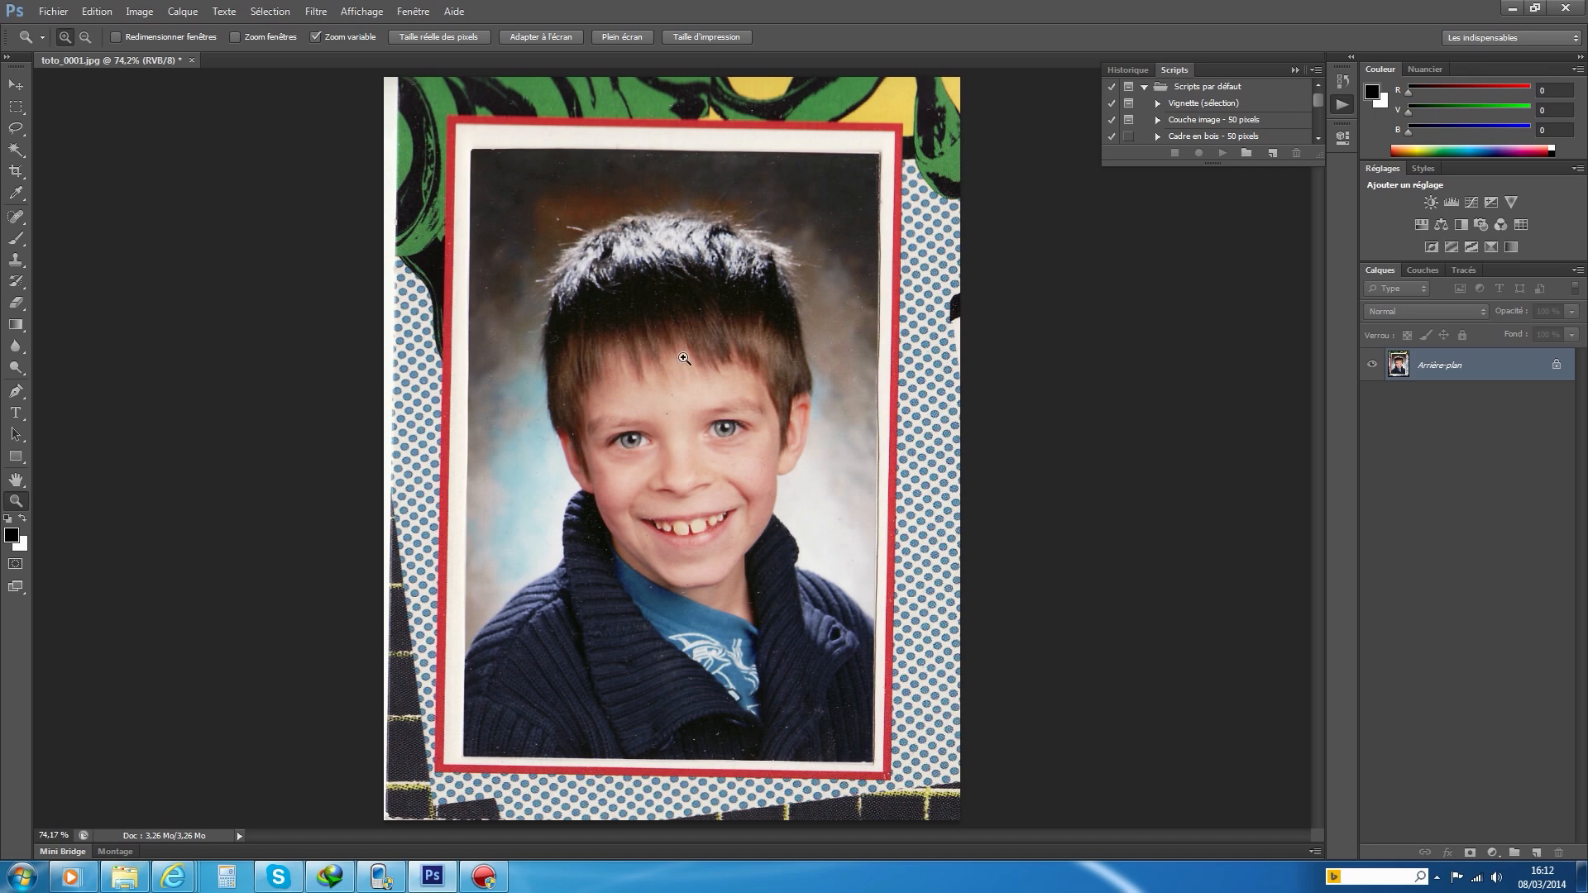
Duplicate the Arrière-plan layer within toto_0001.jpg, keeping the proposed layer name.
{"action": "left_click", "coordinate": [684, 358]}
{"action": "left_click", "coordinate": [674, 383]}
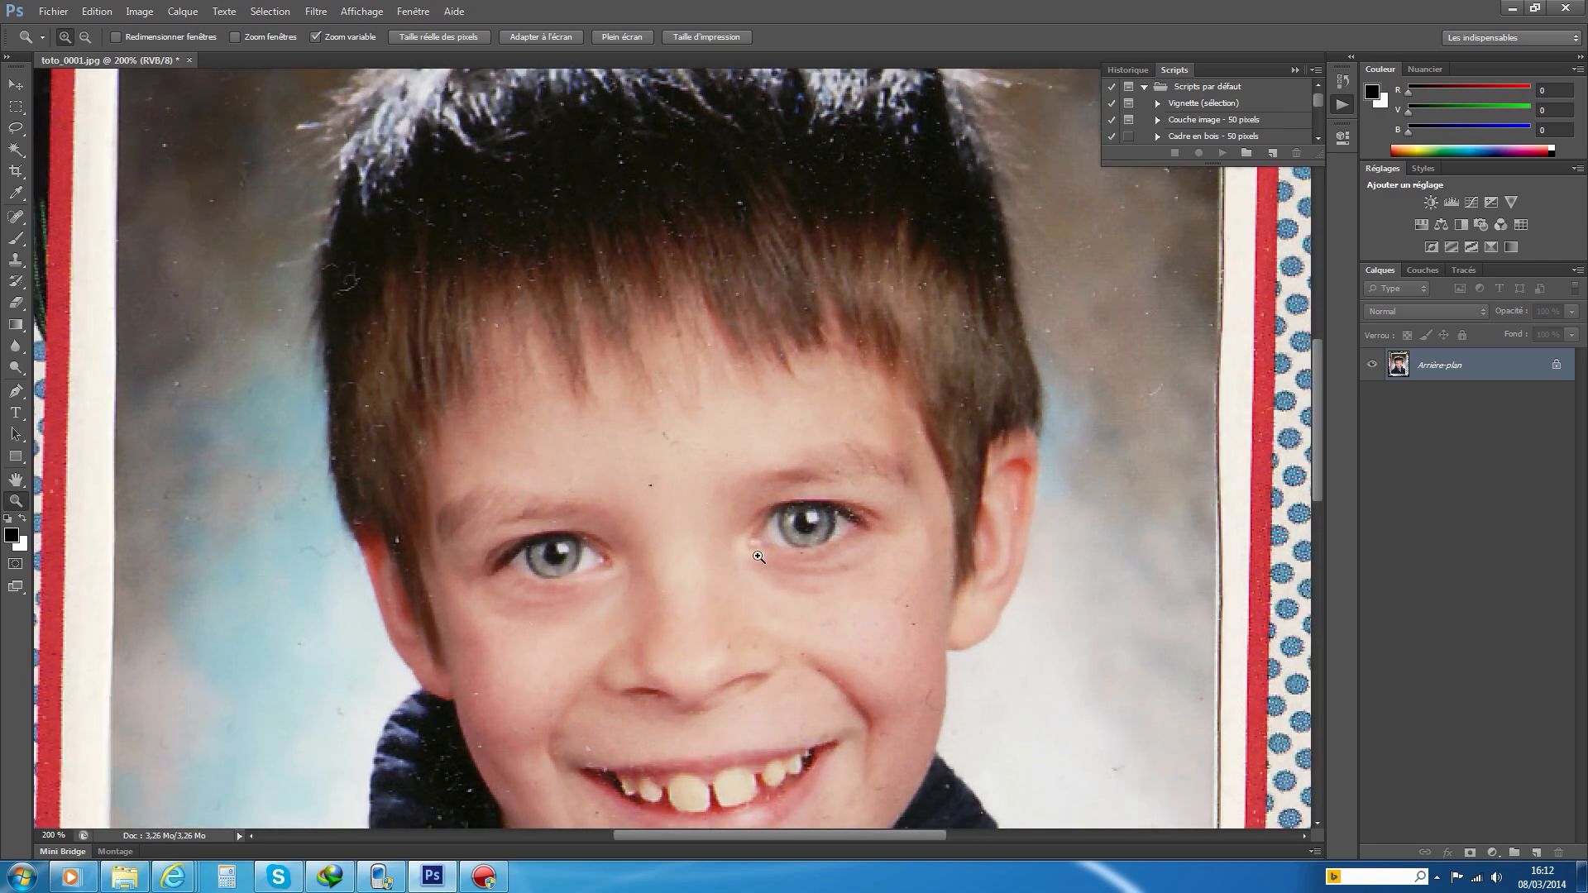
{"action": "right_click", "coordinate": [1465, 372]}
{"action": "left_click", "coordinate": [1457, 403]}
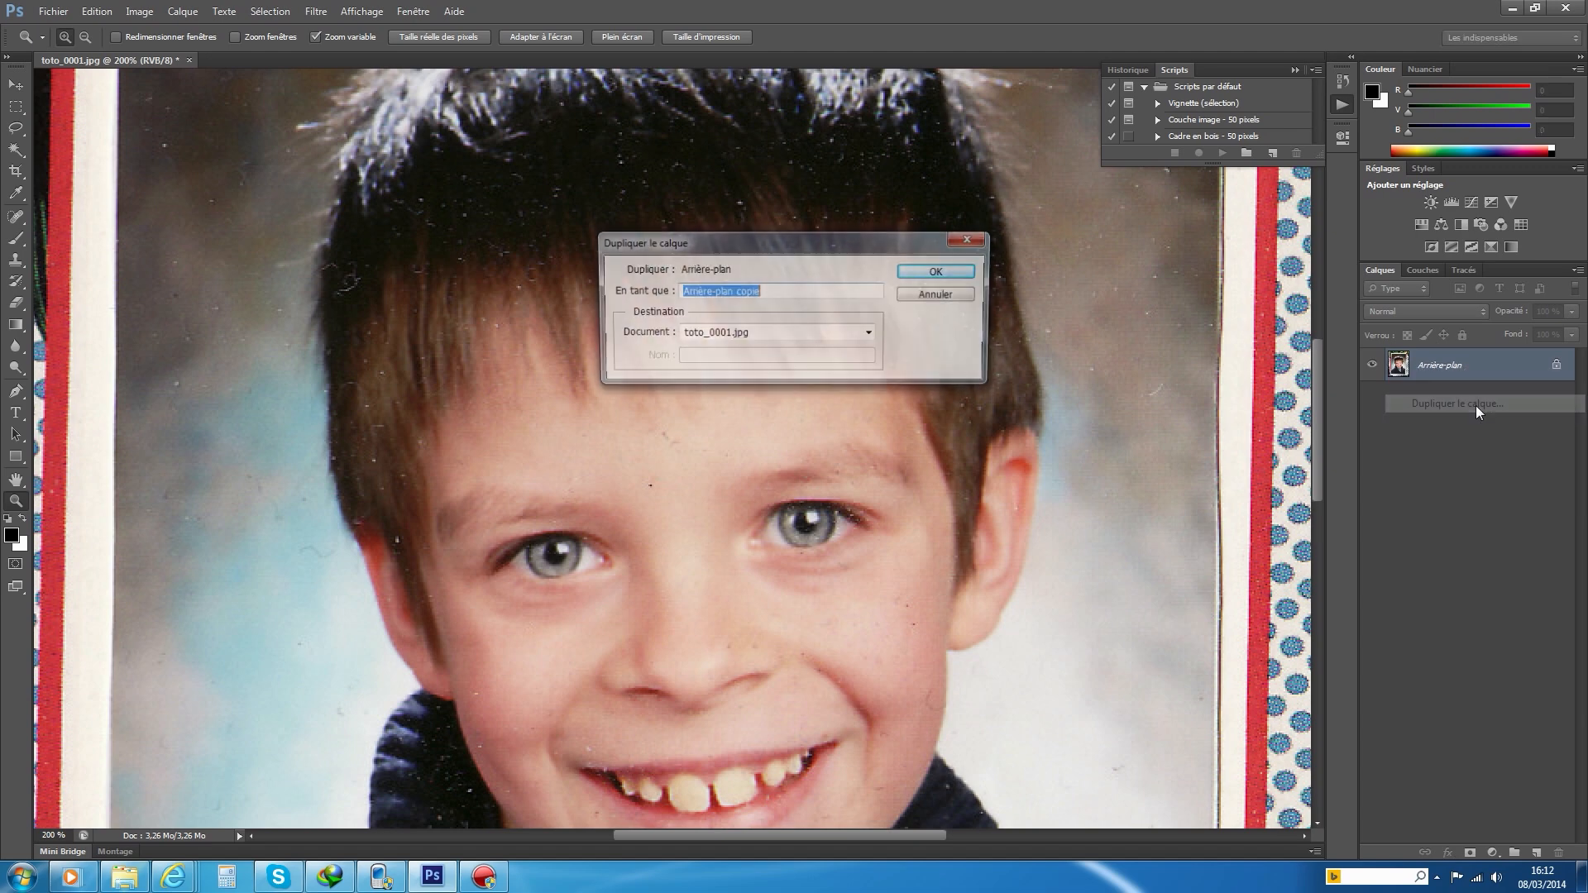
{"action": "left_click", "coordinate": [937, 271]}
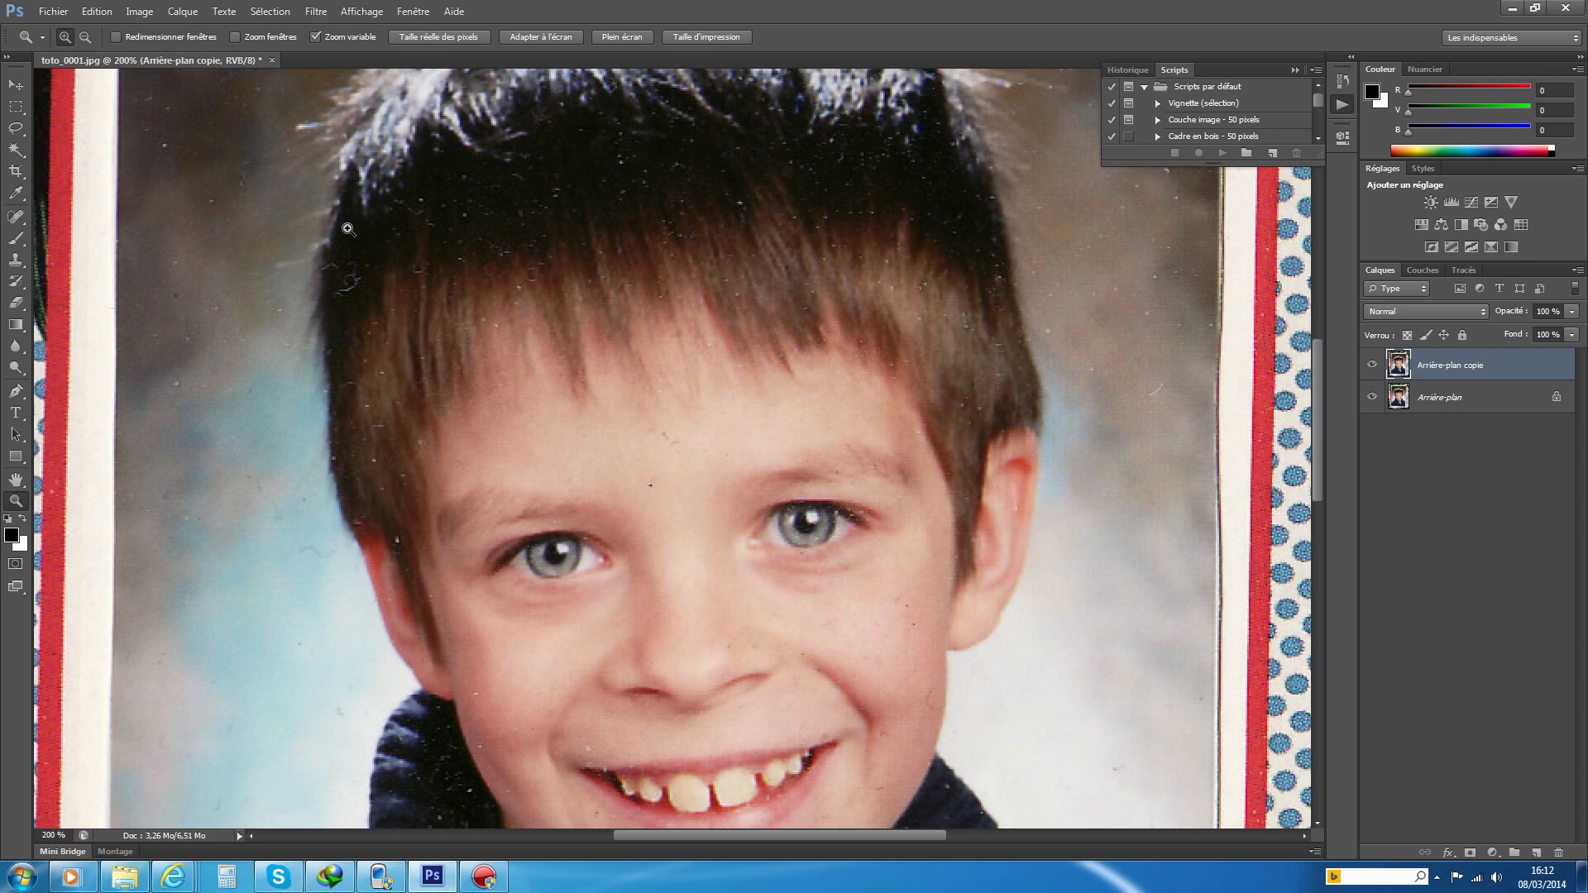
Open the Antipoussière noise filter for the duplicated layer and move its dialog clear of the face.
{"action": "left_click", "coordinate": [317, 12]}
{"action": "mouse_move", "coordinate": [383, 216]}
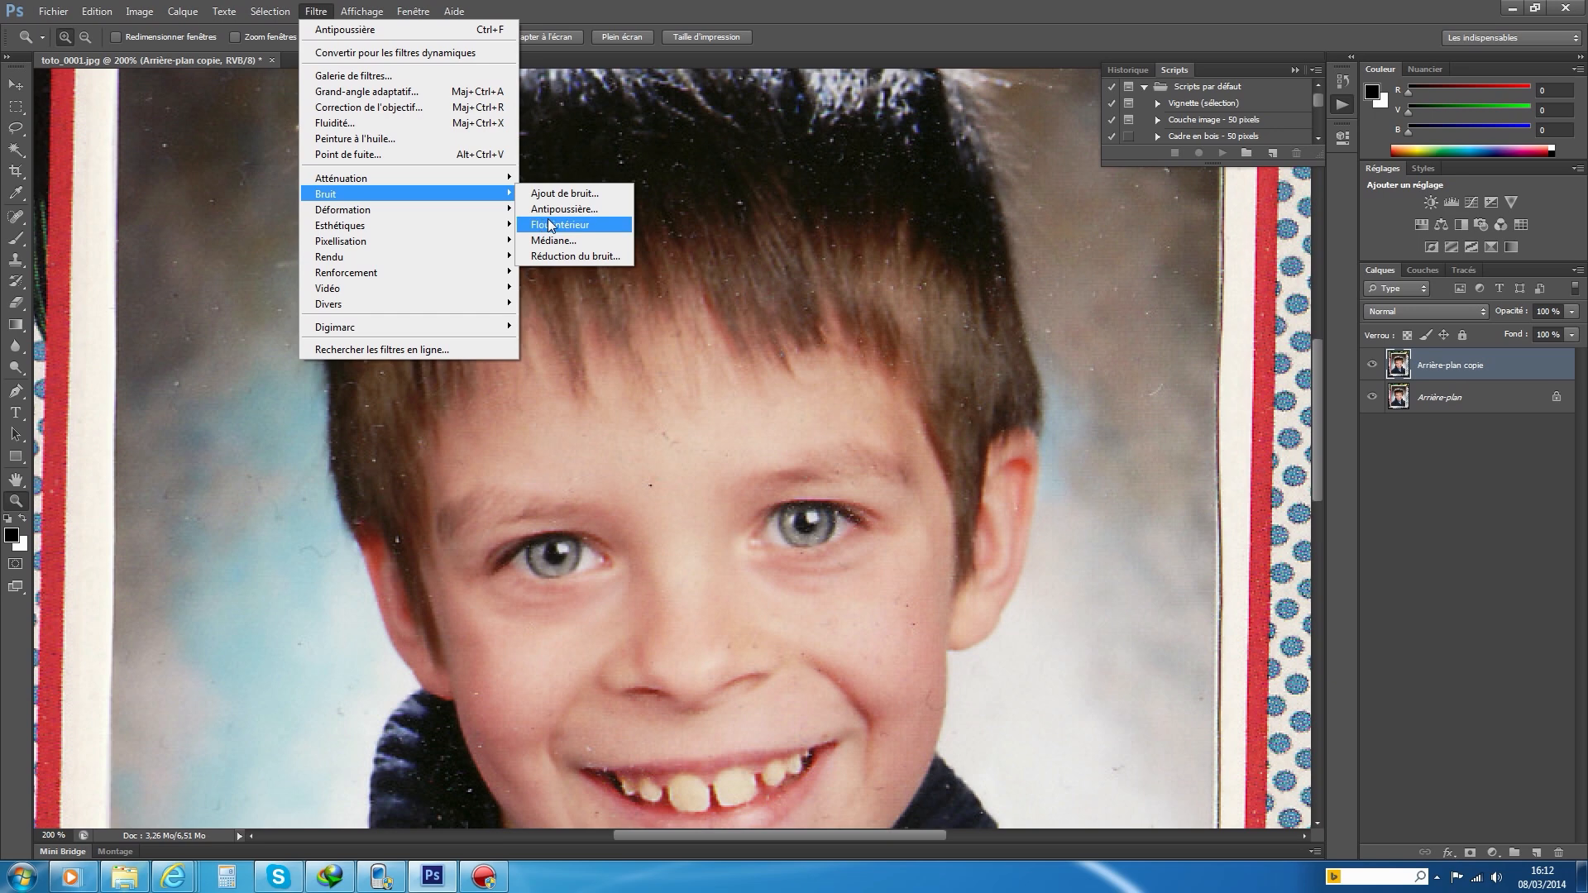
{"action": "left_click", "coordinate": [570, 210]}
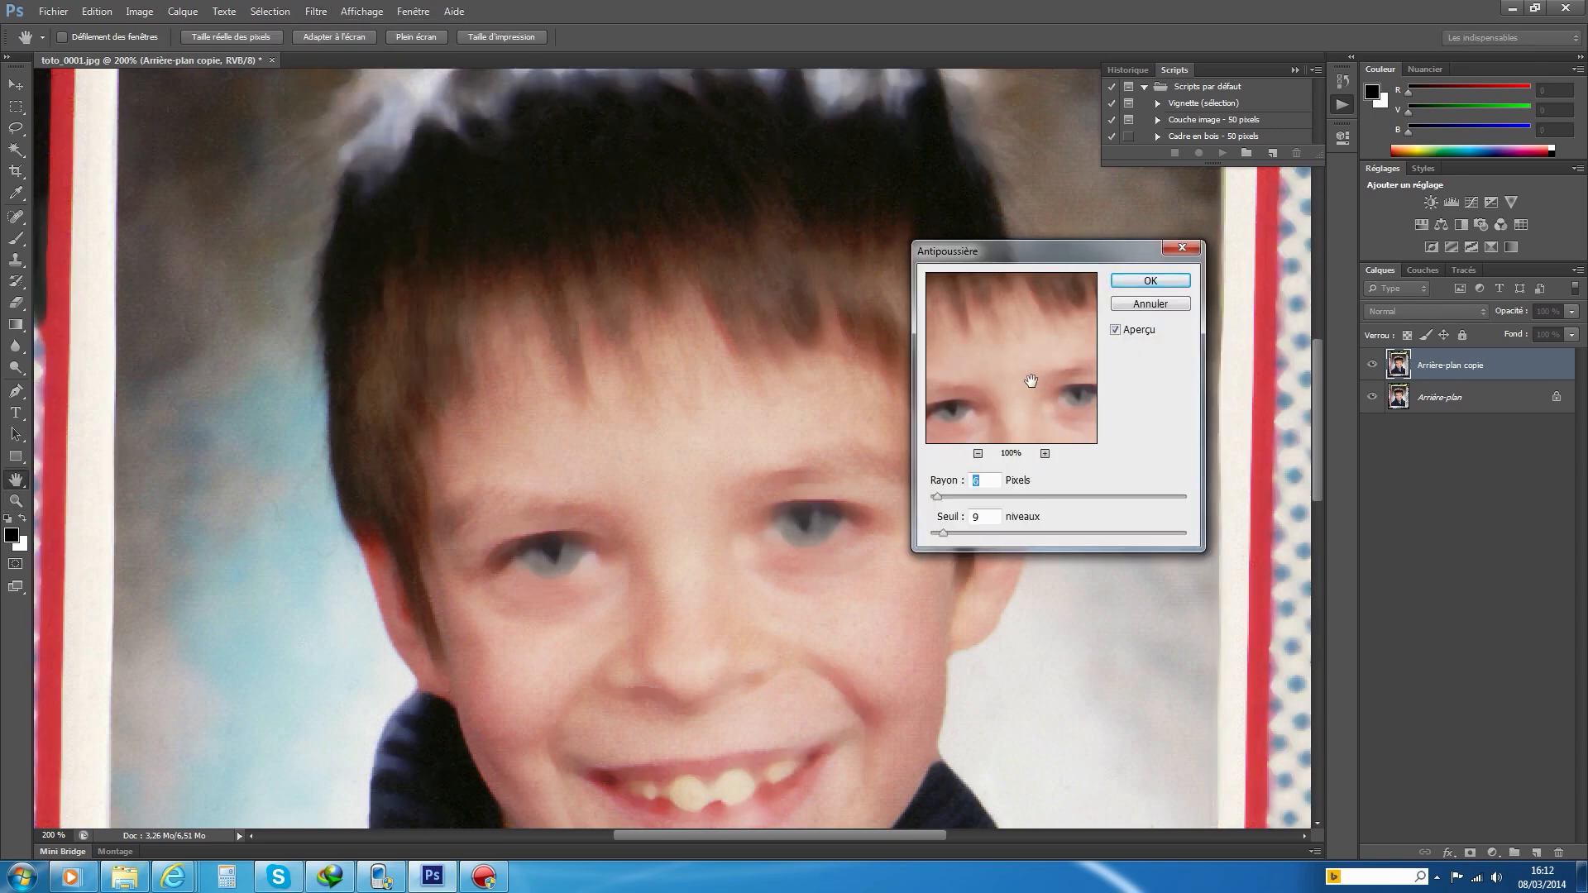
{"action": "left_click_drag", "start_coordinate": [1035, 258], "coordinate": [1200, 334]}
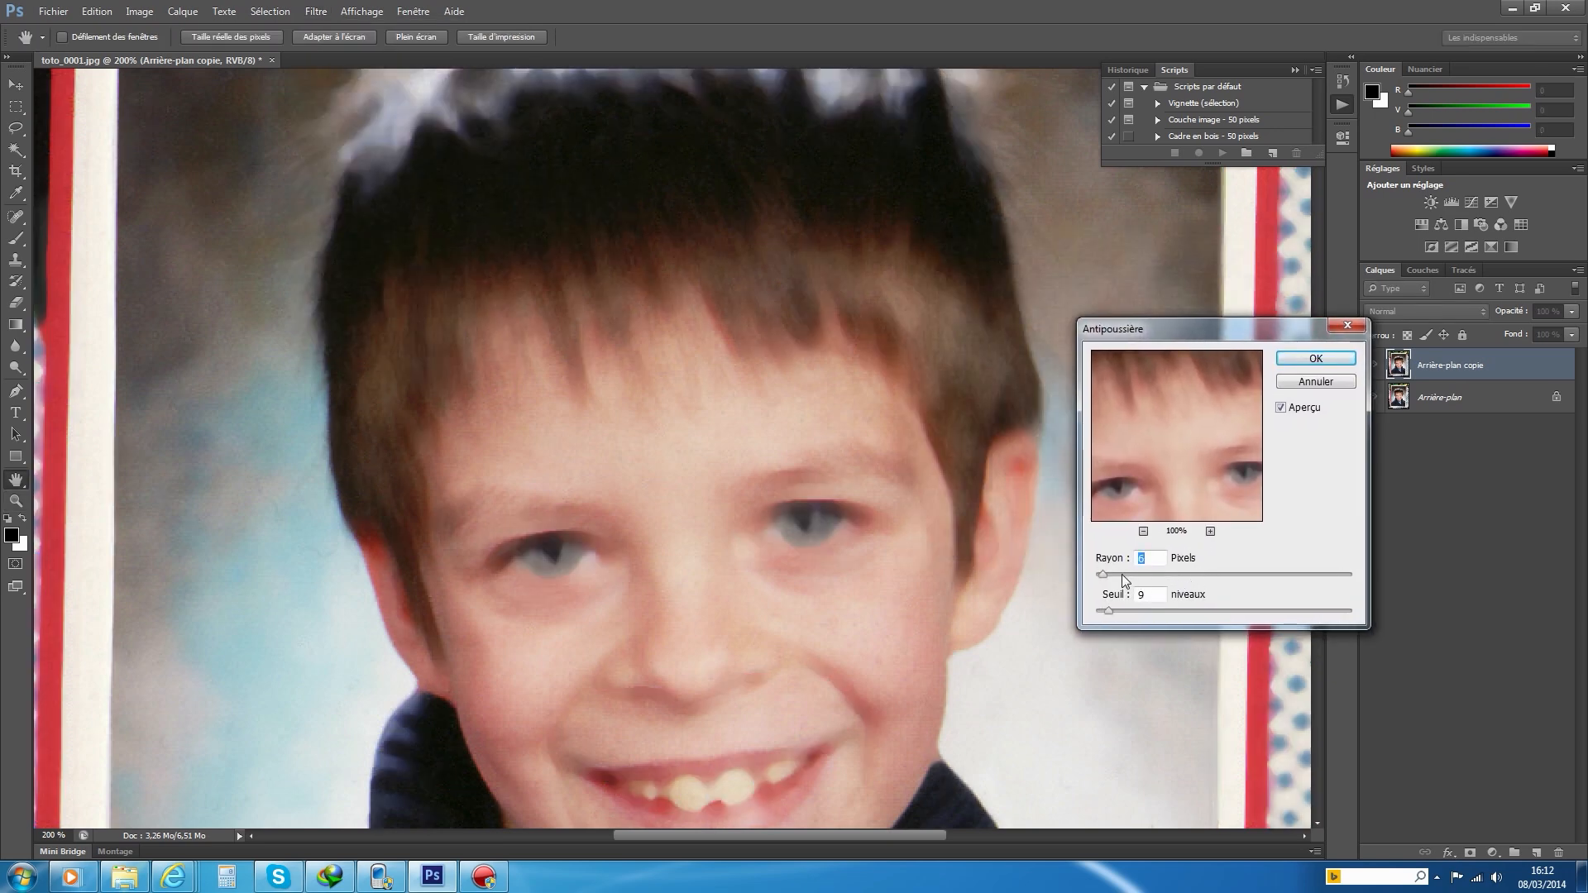
Try several Antipoussière radius and threshold combinations, such as 1 pixel with 9 levels, 9 pixels with 7 levels and 9 pixels with 20 levels.
{"action": "left_click_drag", "start_coordinate": [1109, 574], "coordinate": [1059, 578]}
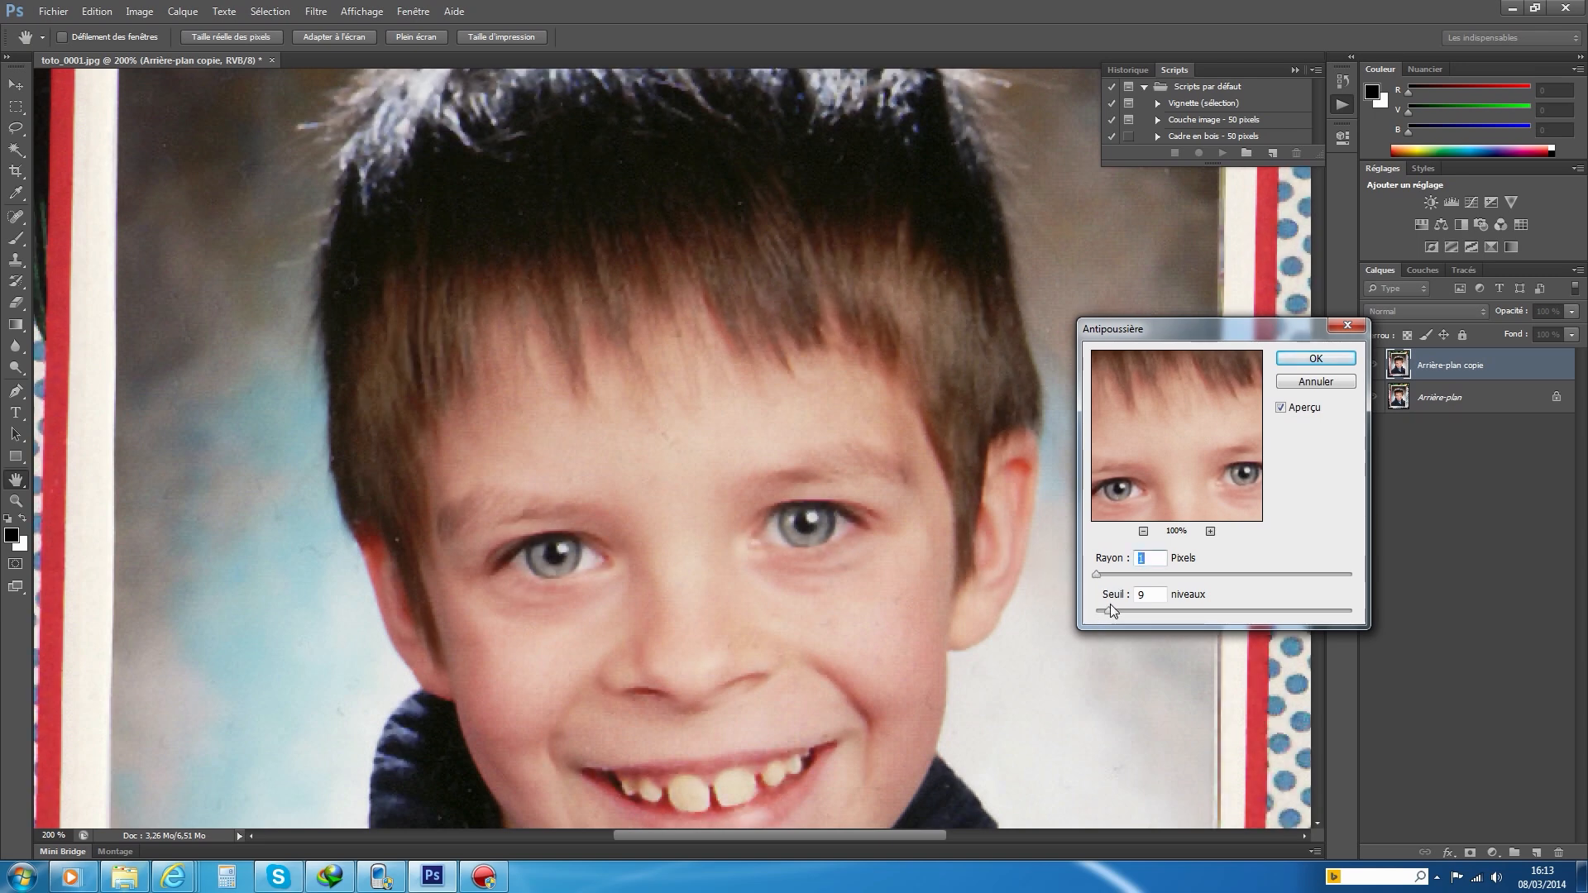
{"action": "left_click_drag", "start_coordinate": [1108, 613], "coordinate": [1097, 614]}
{"action": "left_click_drag", "start_coordinate": [1100, 575], "coordinate": [1106, 575]}
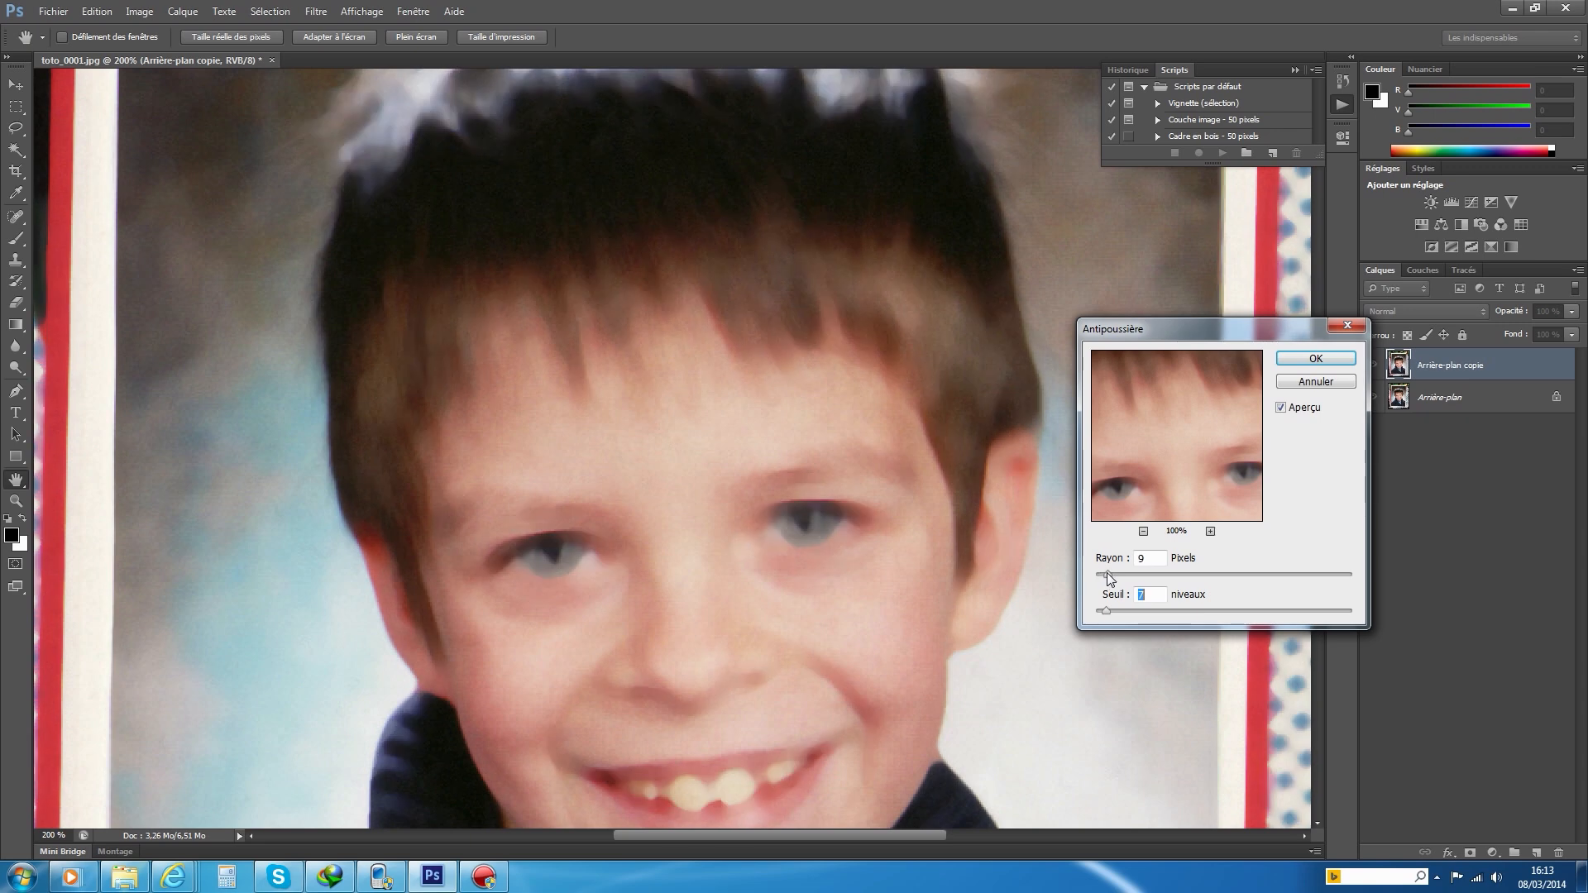
{"action": "left_click_drag", "start_coordinate": [1140, 571], "coordinate": [1095, 572]}
{"action": "key", "text": "shift+Tab"}
{"action": "left_click_drag", "start_coordinate": [1095, 572], "coordinate": [1106, 572]}
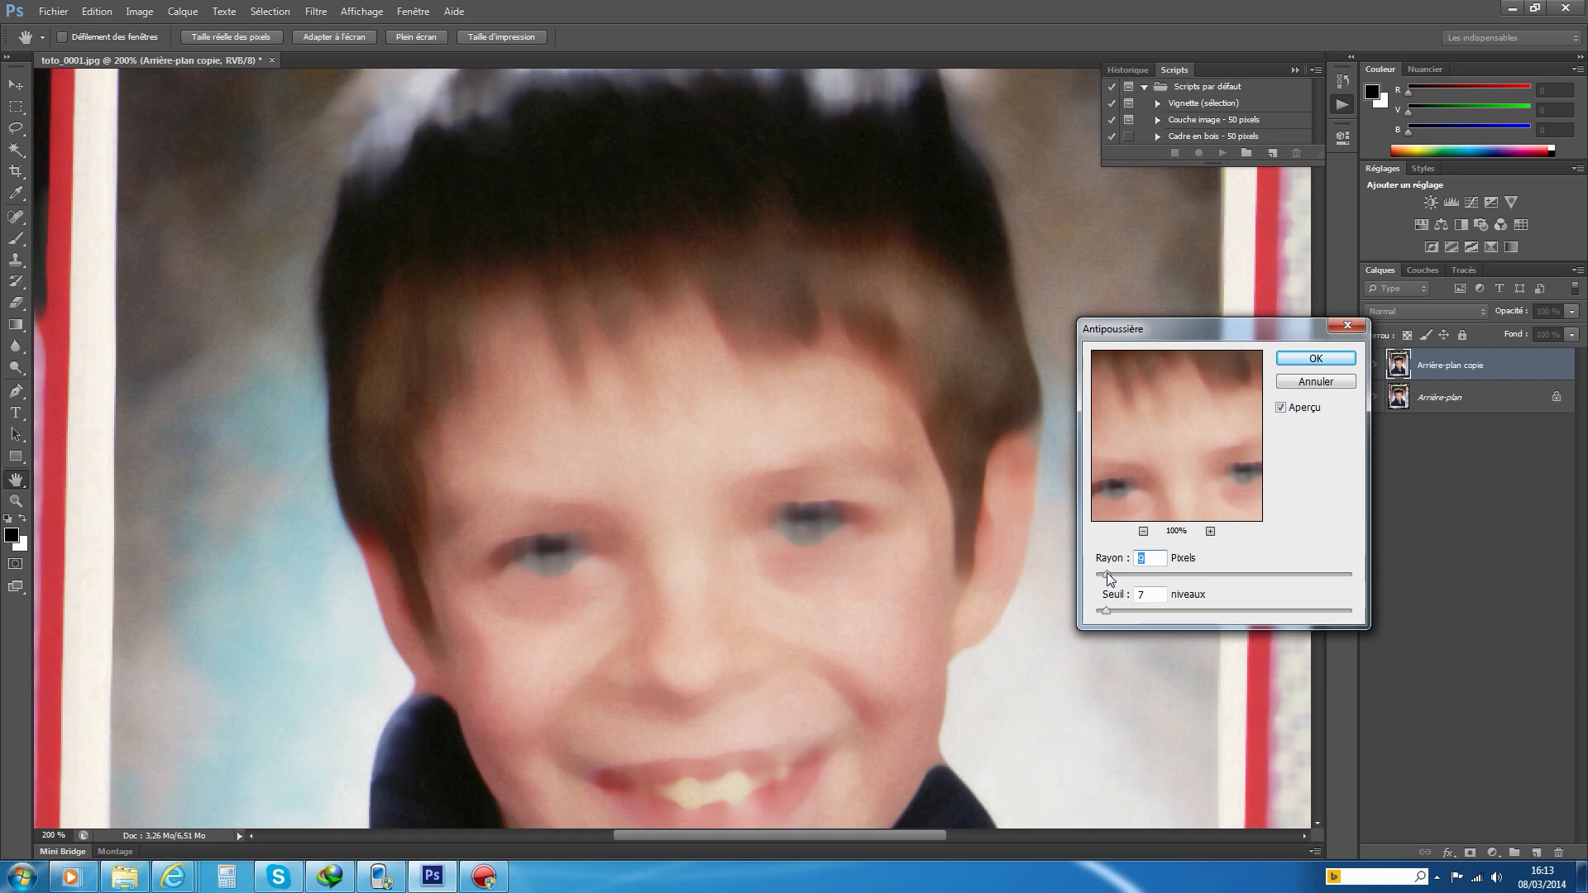
{"action": "left_click", "coordinate": [1107, 612]}
{"action": "left_click_drag", "start_coordinate": [1147, 612], "coordinate": [1123, 612]}
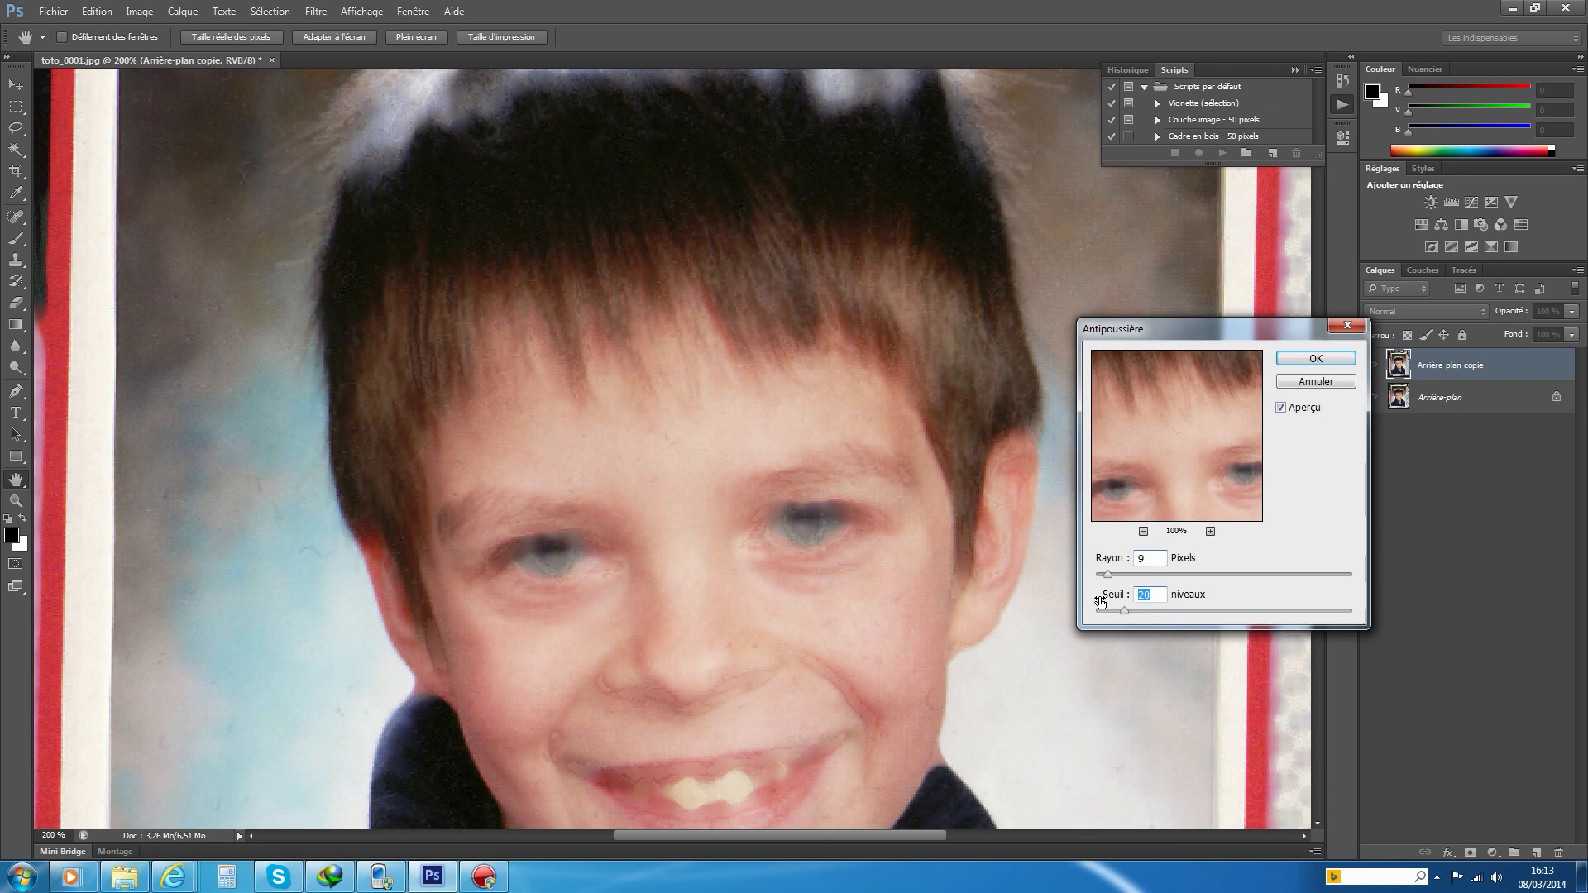
{"action": "left_click", "coordinate": [1103, 572]}
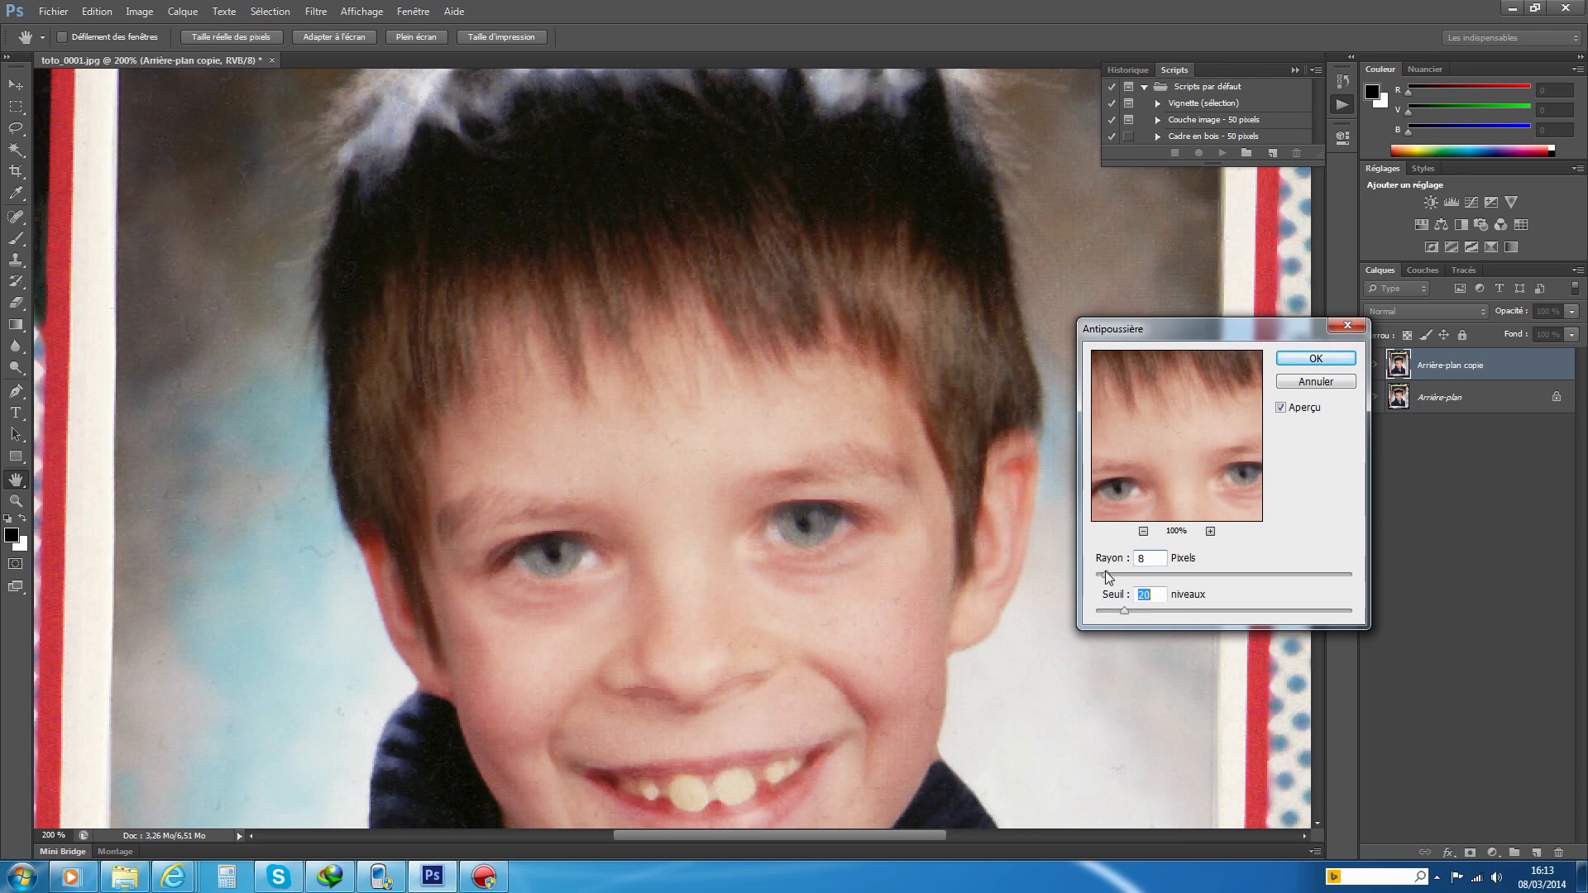
{"action": "left_click_drag", "start_coordinate": [1117, 572], "coordinate": [1107, 571]}
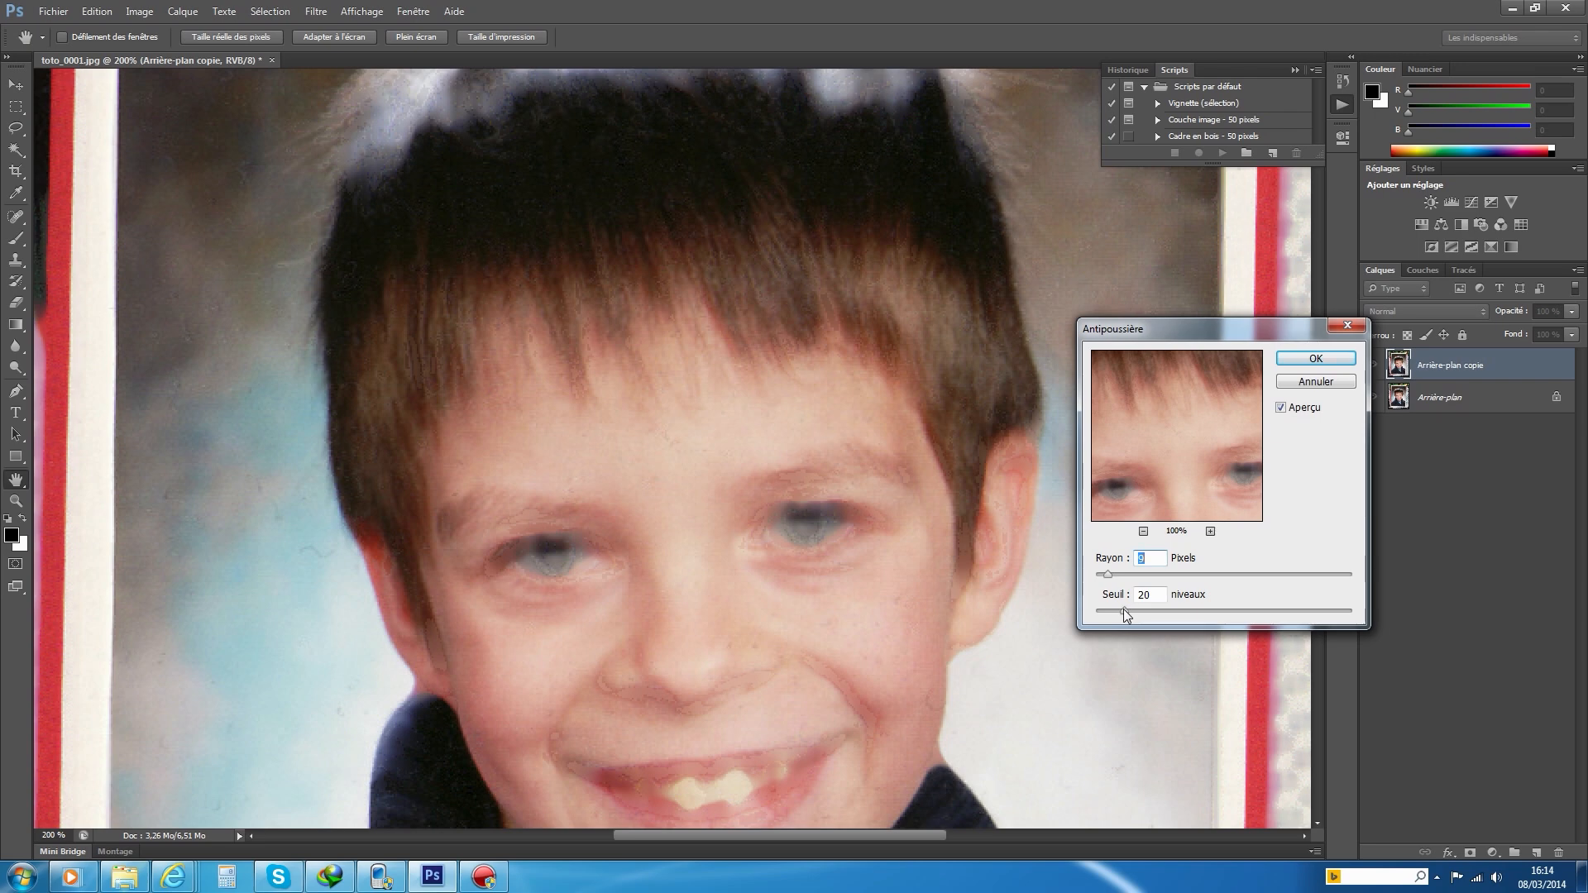
{"action": "left_click", "coordinate": [1104, 612]}
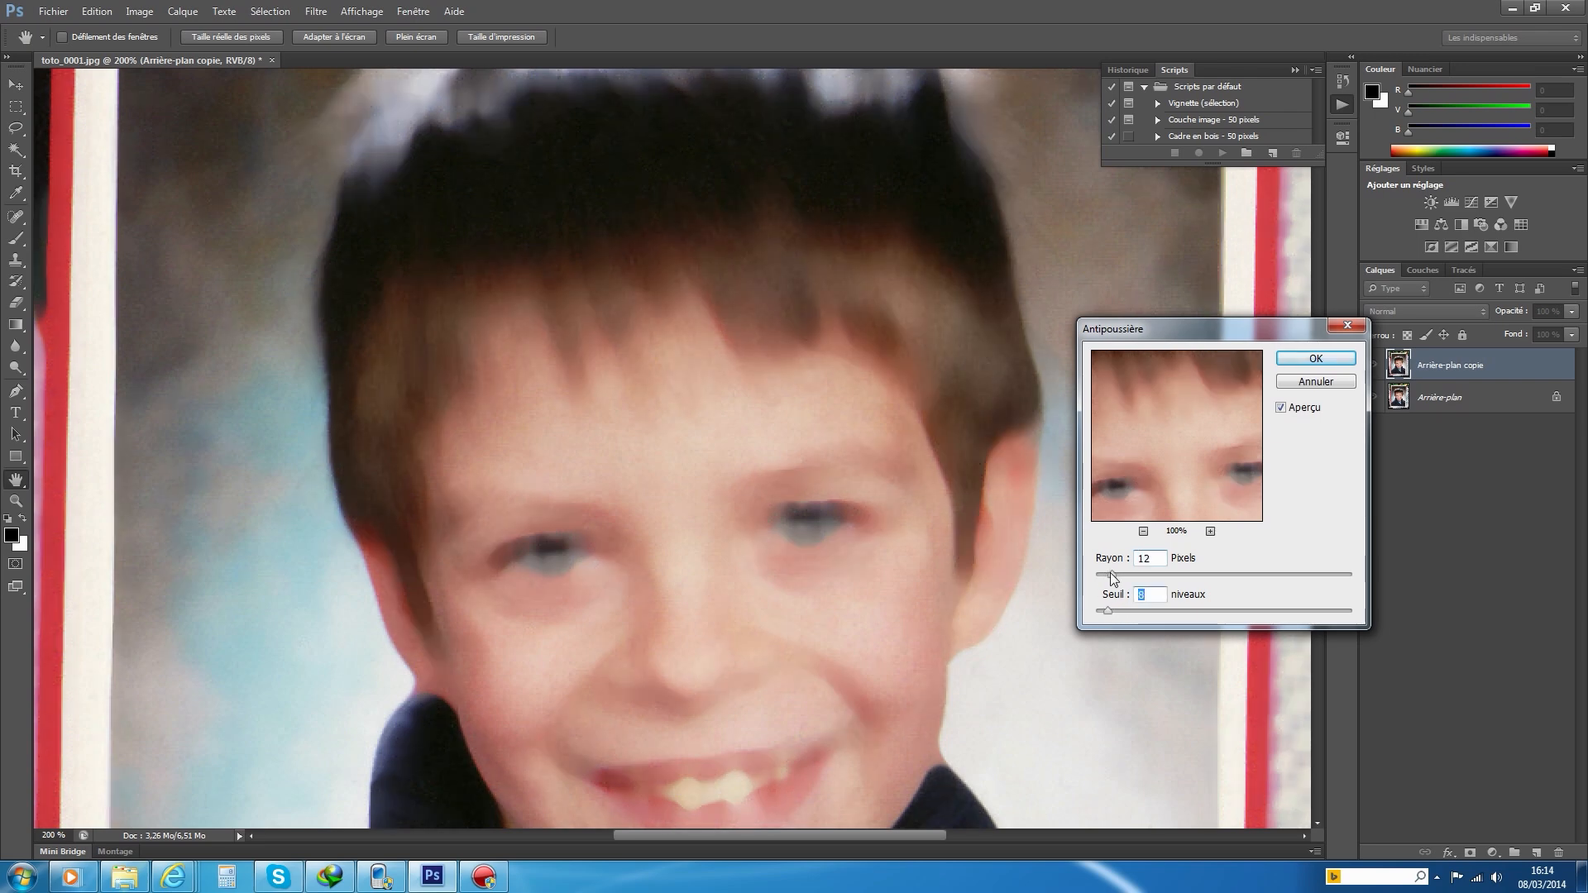
Apply the Antipoussière filter with a radius of 4 pixels and a threshold of 15 levels.
{"action": "left_click_drag", "start_coordinate": [1110, 573], "coordinate": [1098, 571]}
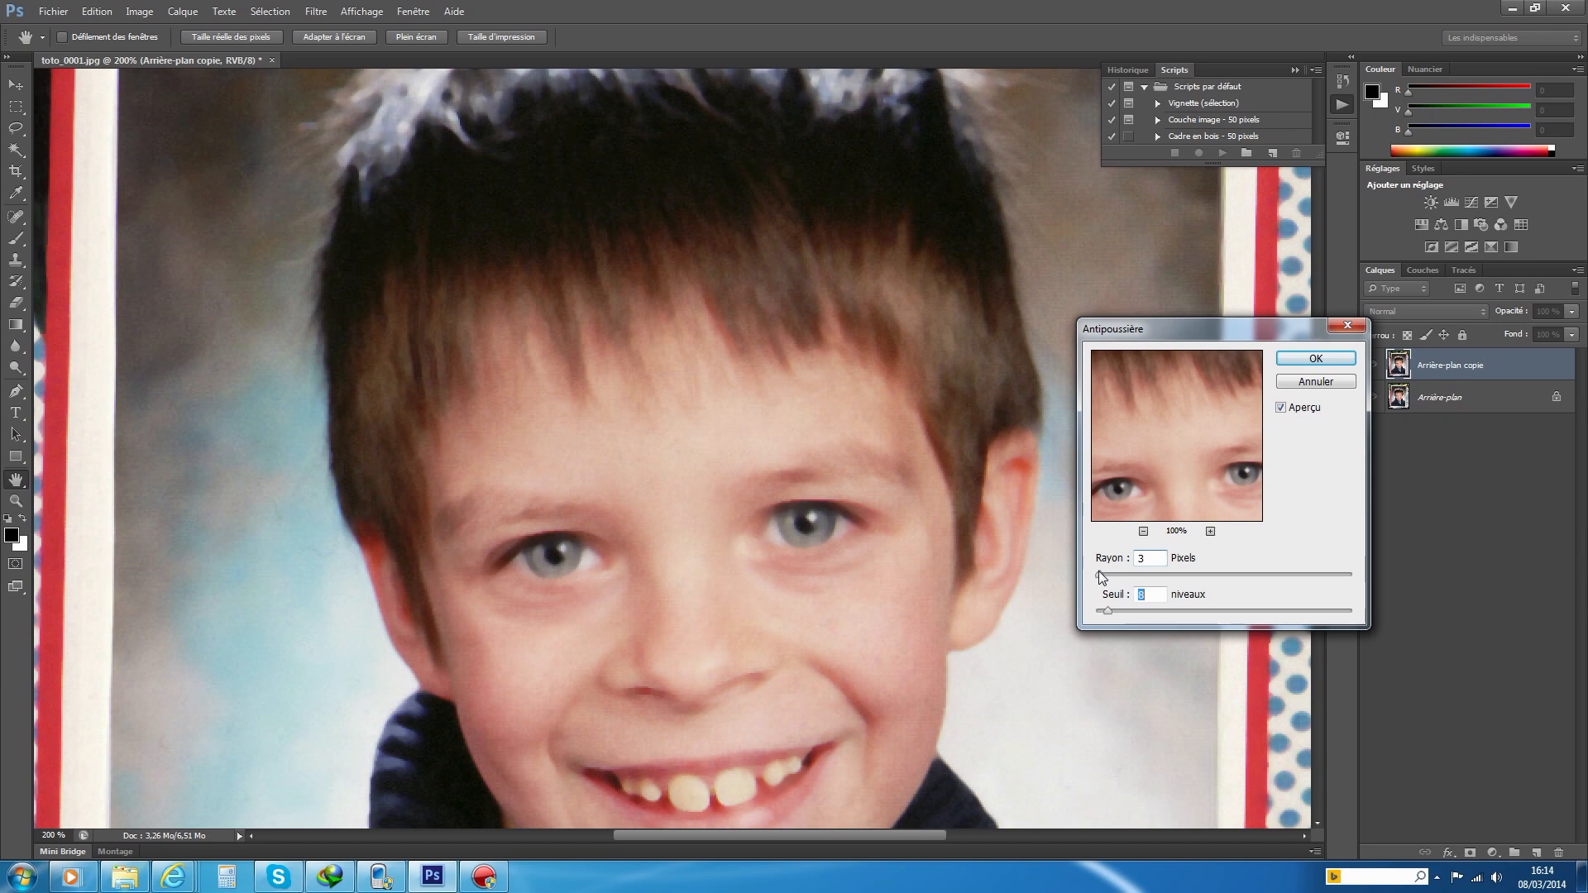
{"action": "left_click_drag", "start_coordinate": [1099, 570], "coordinate": [1110, 612]}
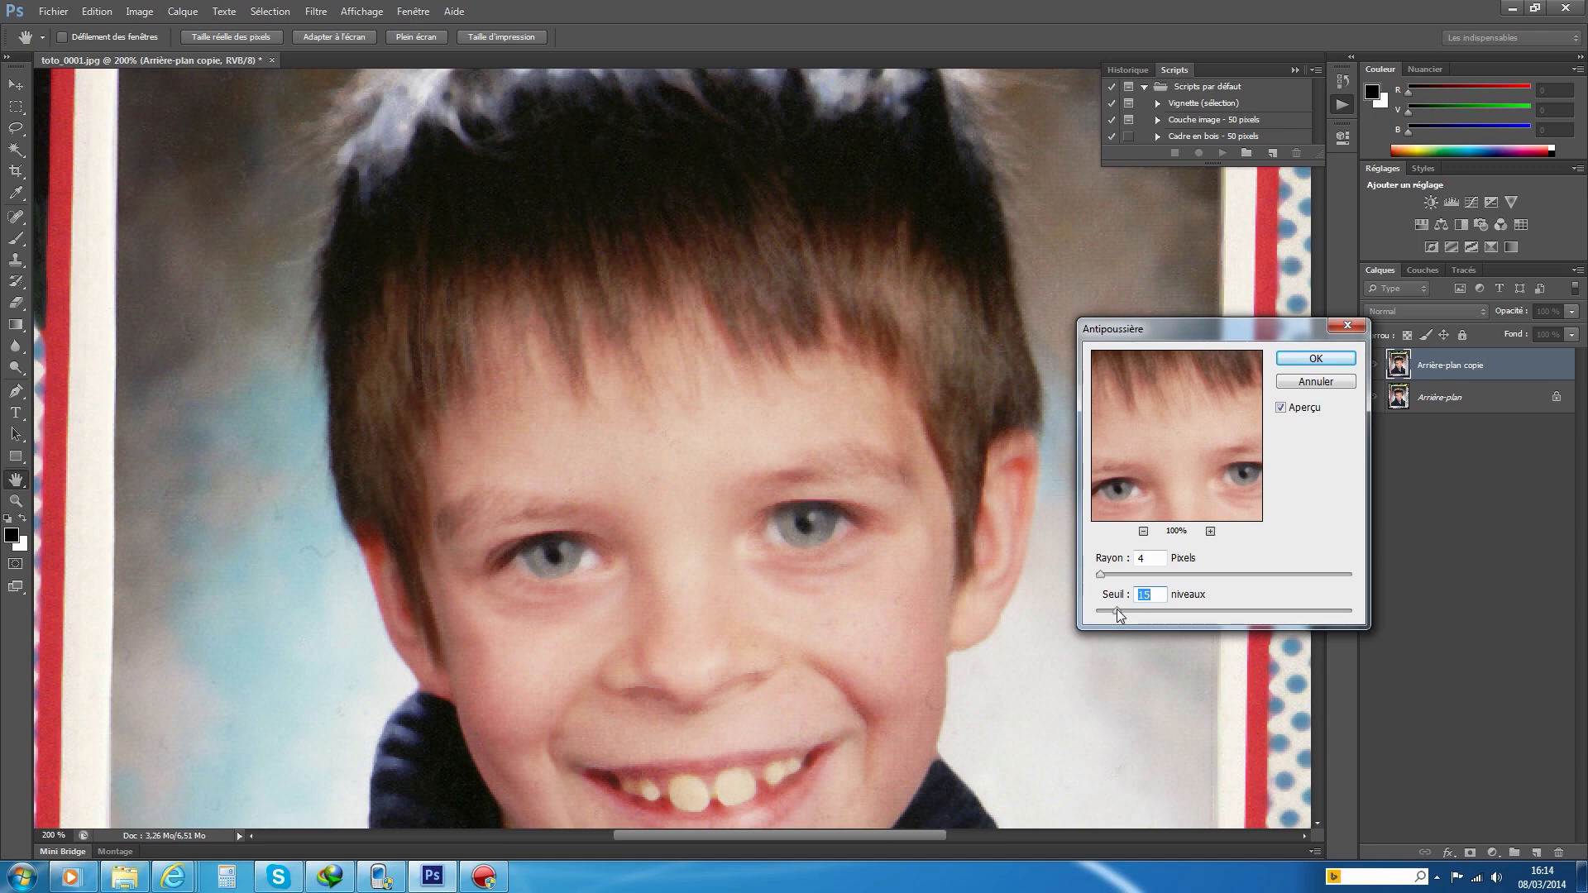
{"action": "left_click", "coordinate": [1312, 360]}
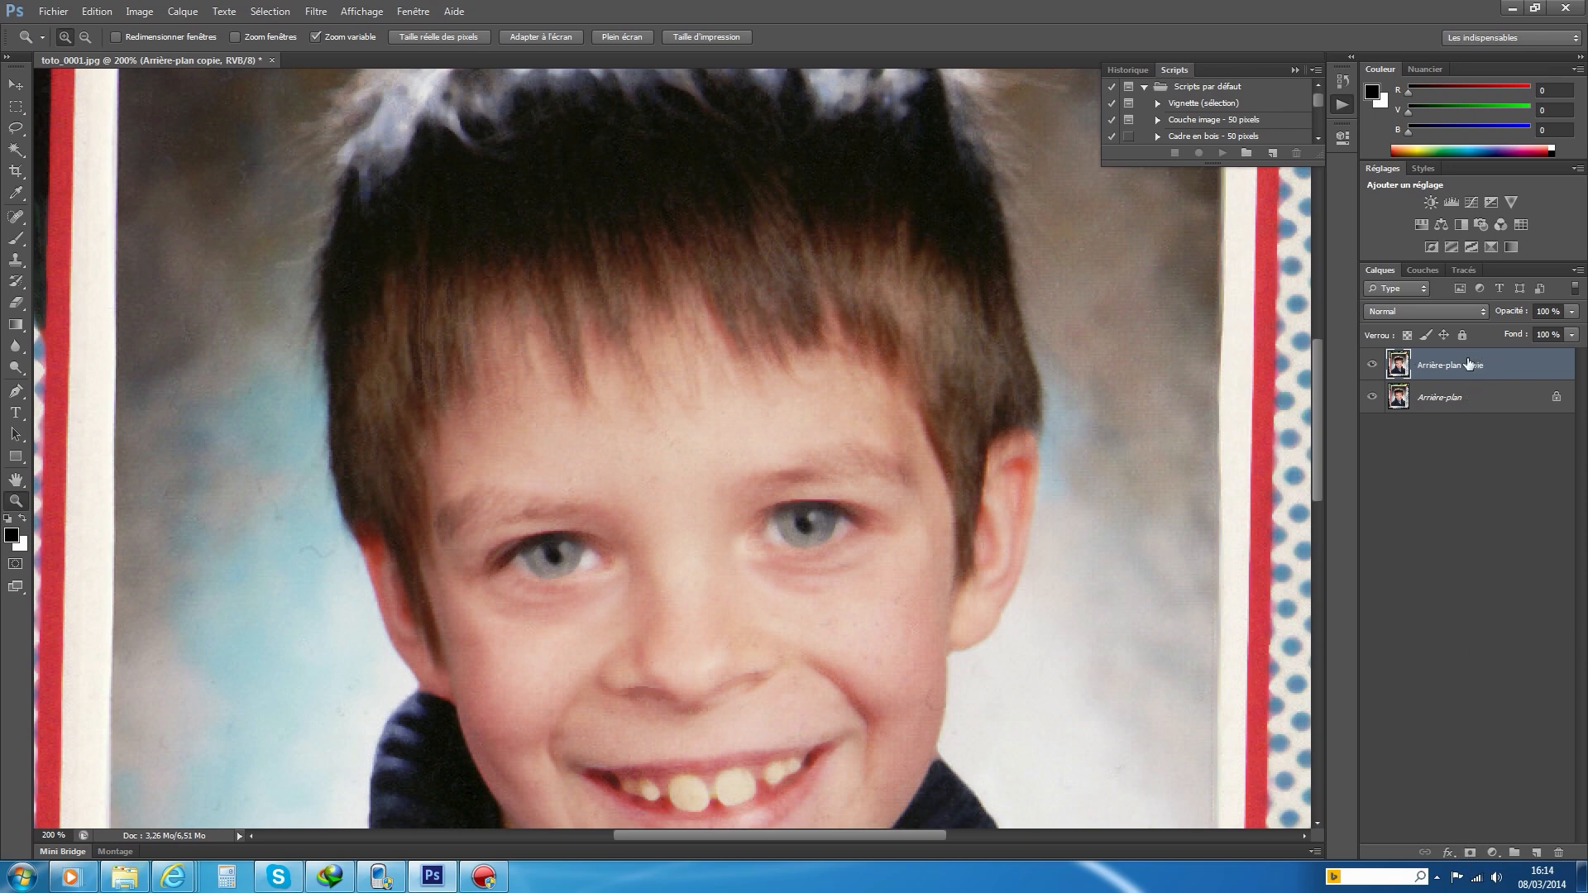
Add a layer mask to the filtered copy and invert the mask to black.
{"action": "left_click", "coordinate": [1469, 853]}
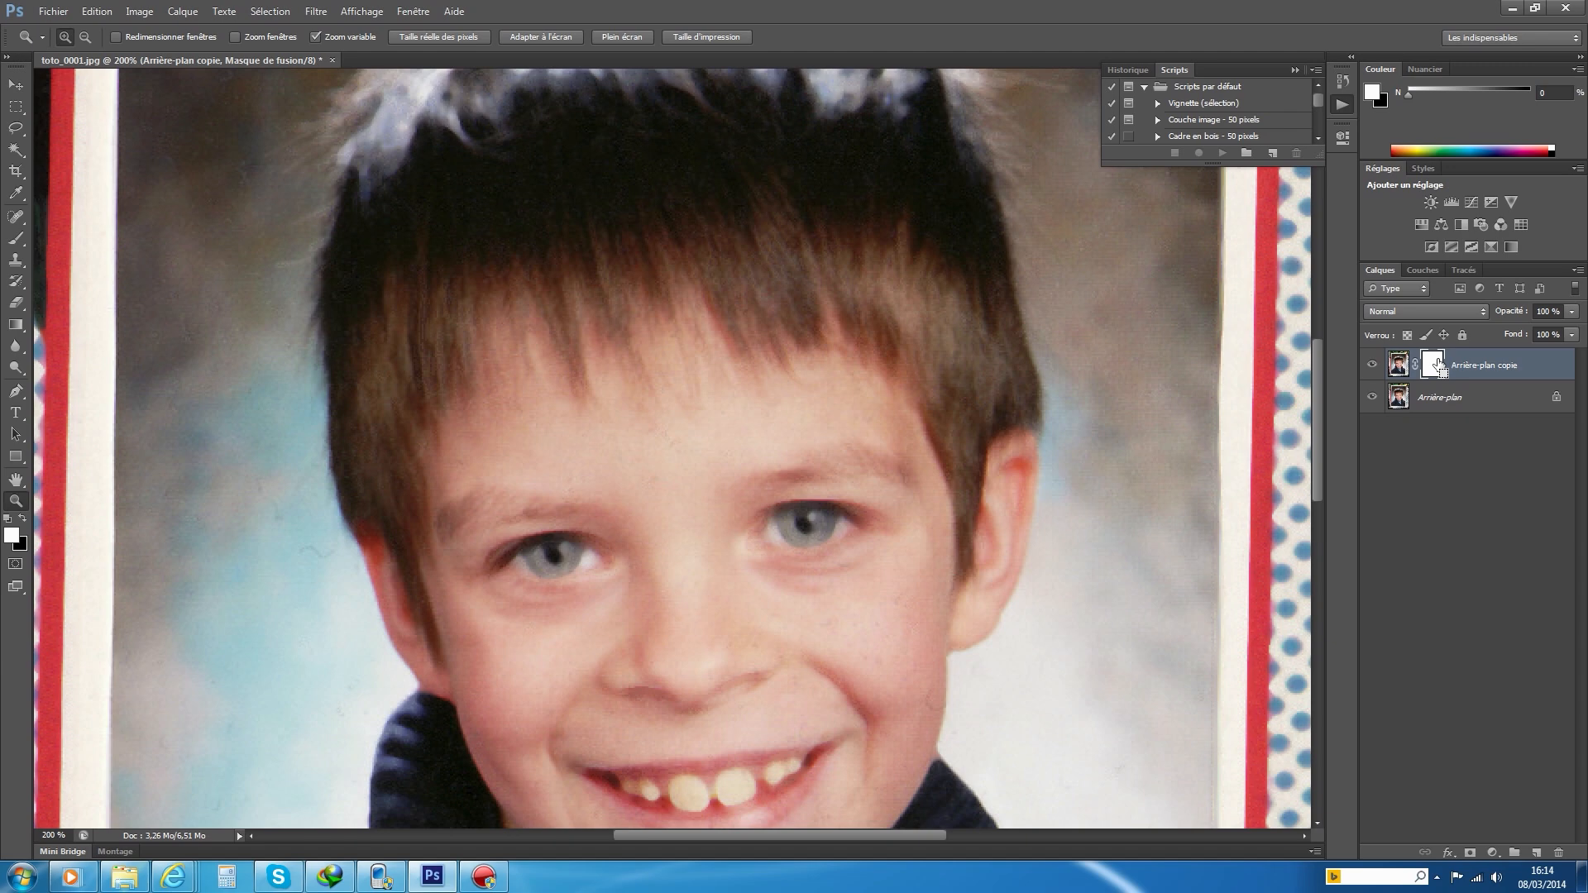
{"action": "key", "text": "ctrl+i"}
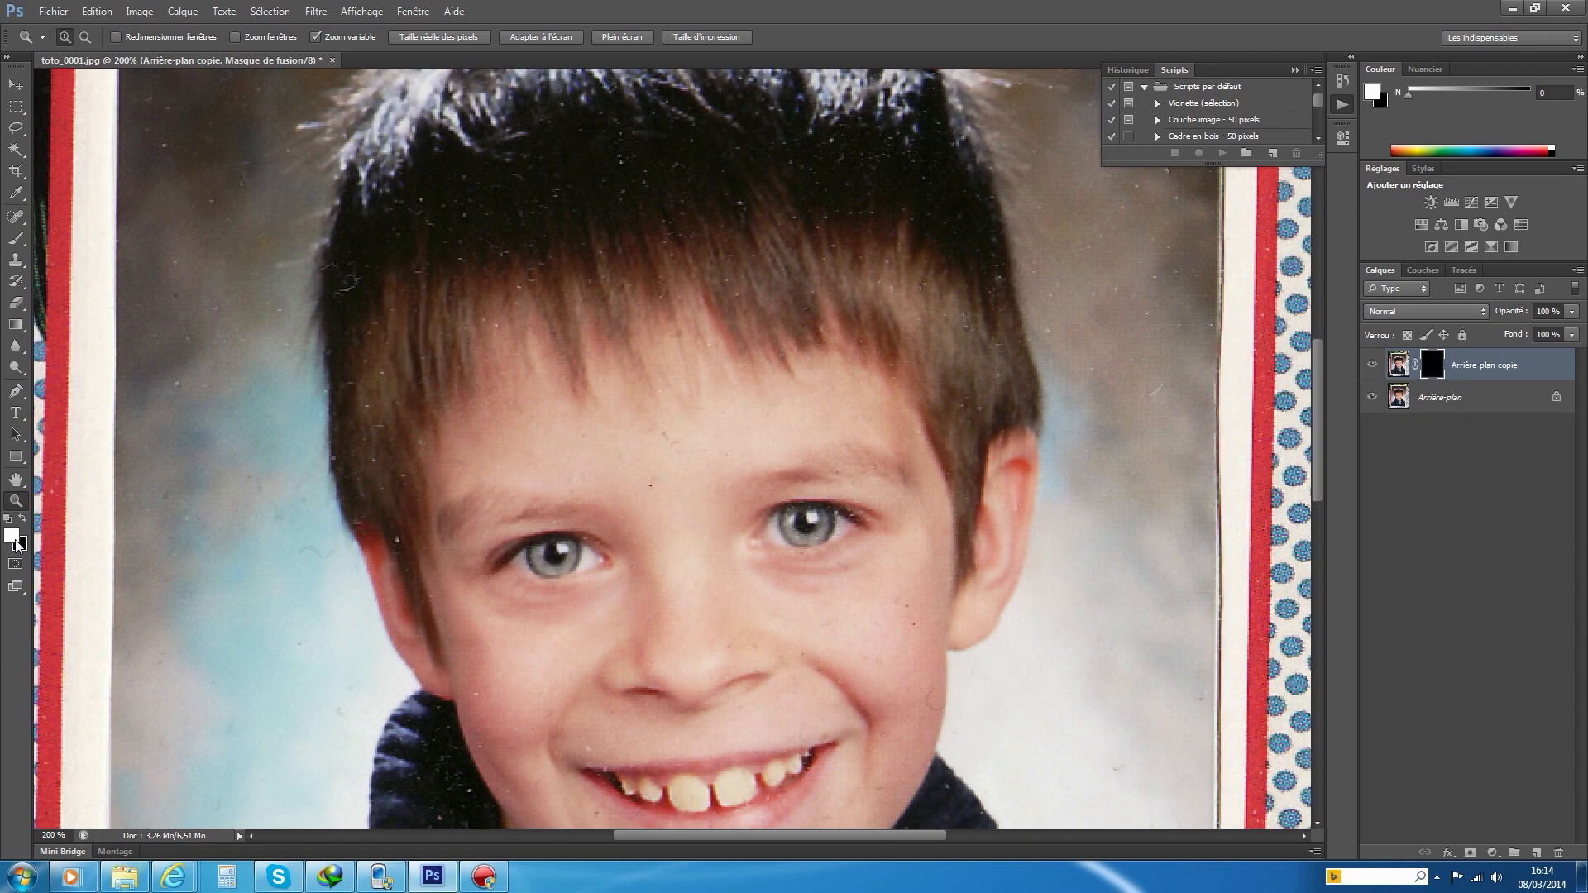
Paint white on the mask with a soft 176 px brush over the dark hair and fringe to reveal the dust filter.
{"action": "left_click", "coordinate": [15, 239]}
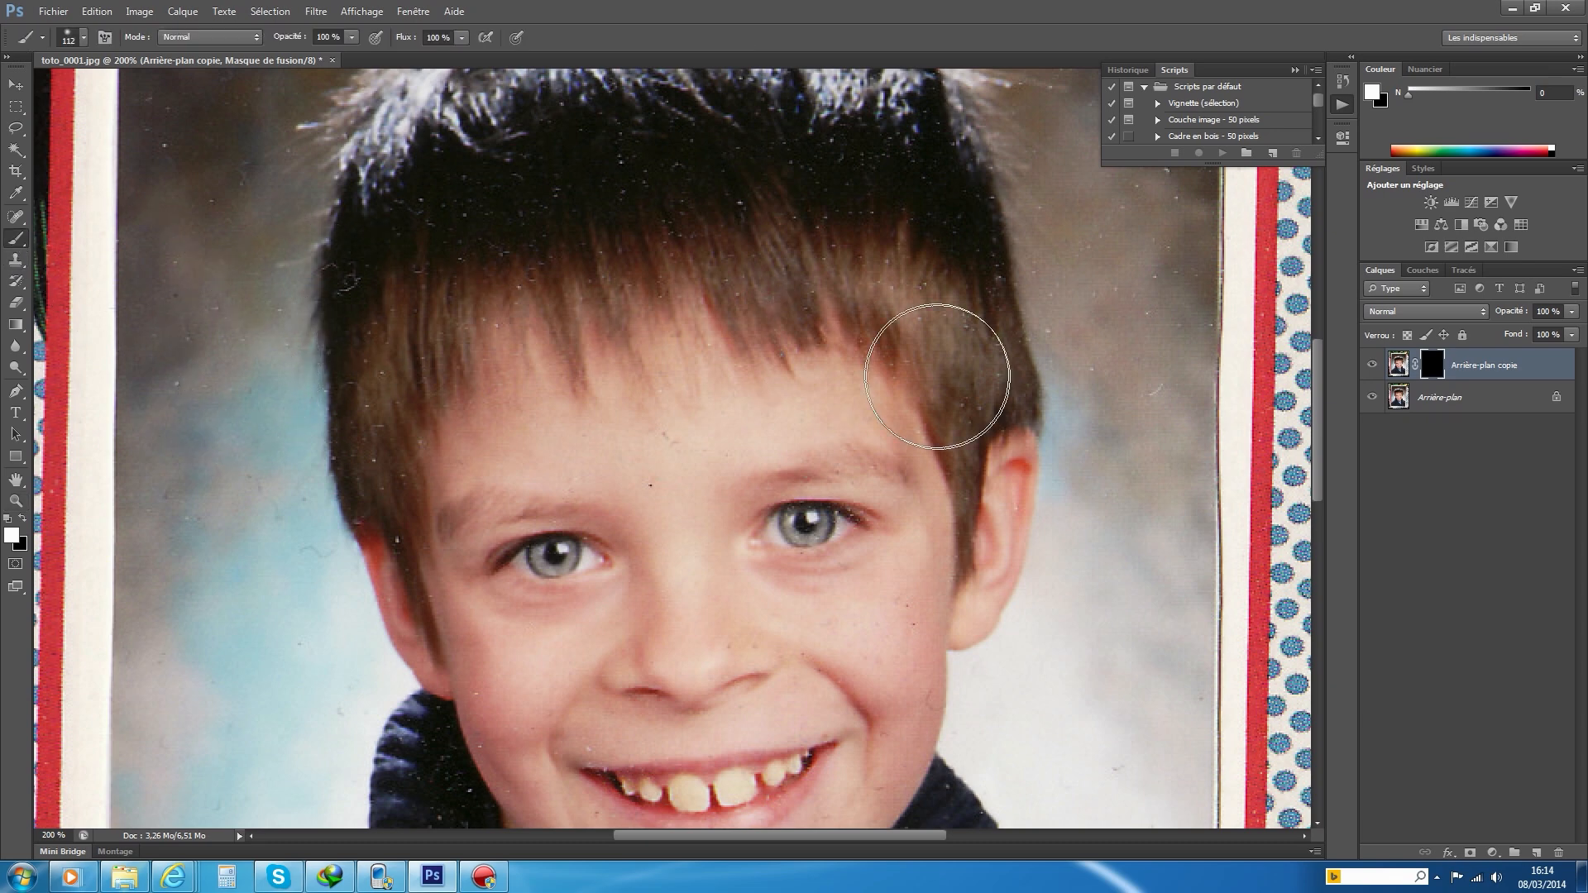
{"action": "left_click", "coordinate": [14, 501]}
{"action": "right_click", "coordinate": [606, 383]}
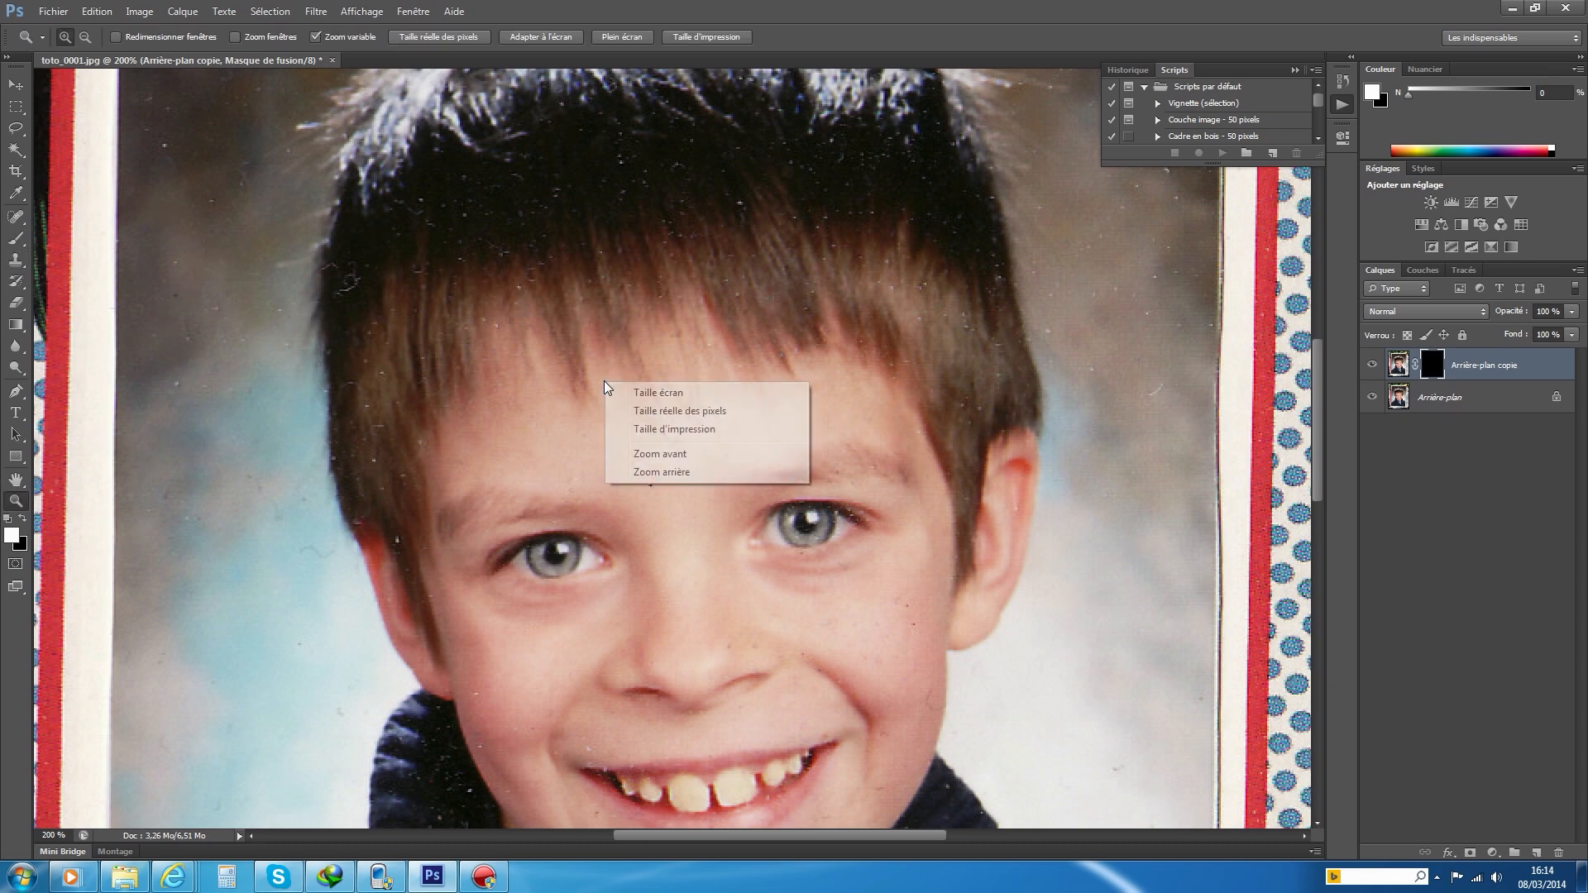
{"action": "left_click", "coordinate": [685, 392]}
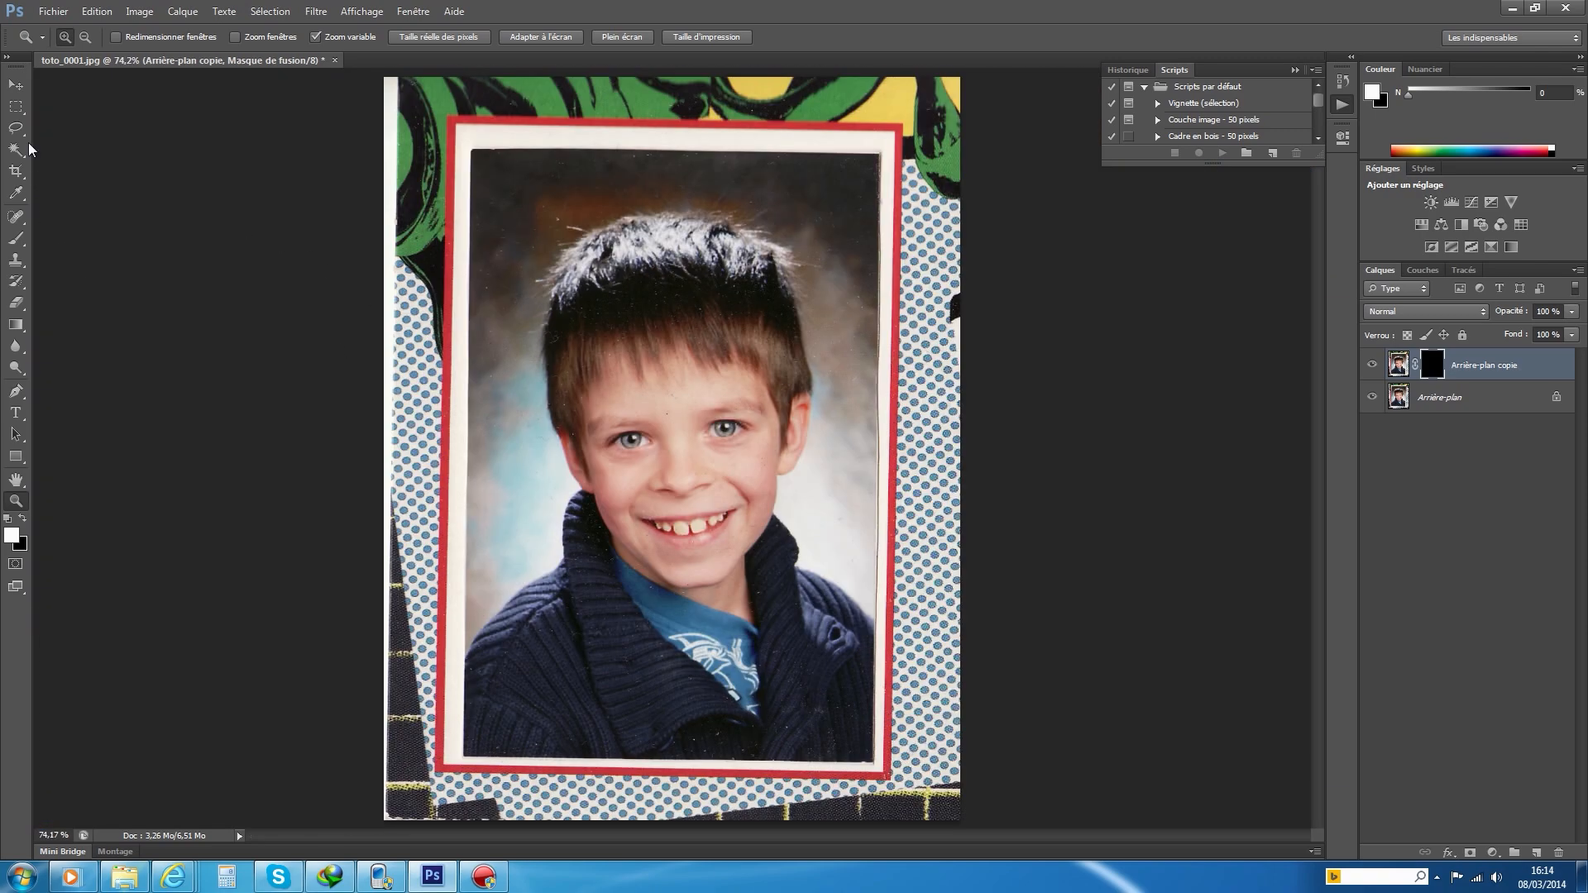
{"action": "left_click_drag", "start_coordinate": [700, 318], "coordinate": [695, 315]}
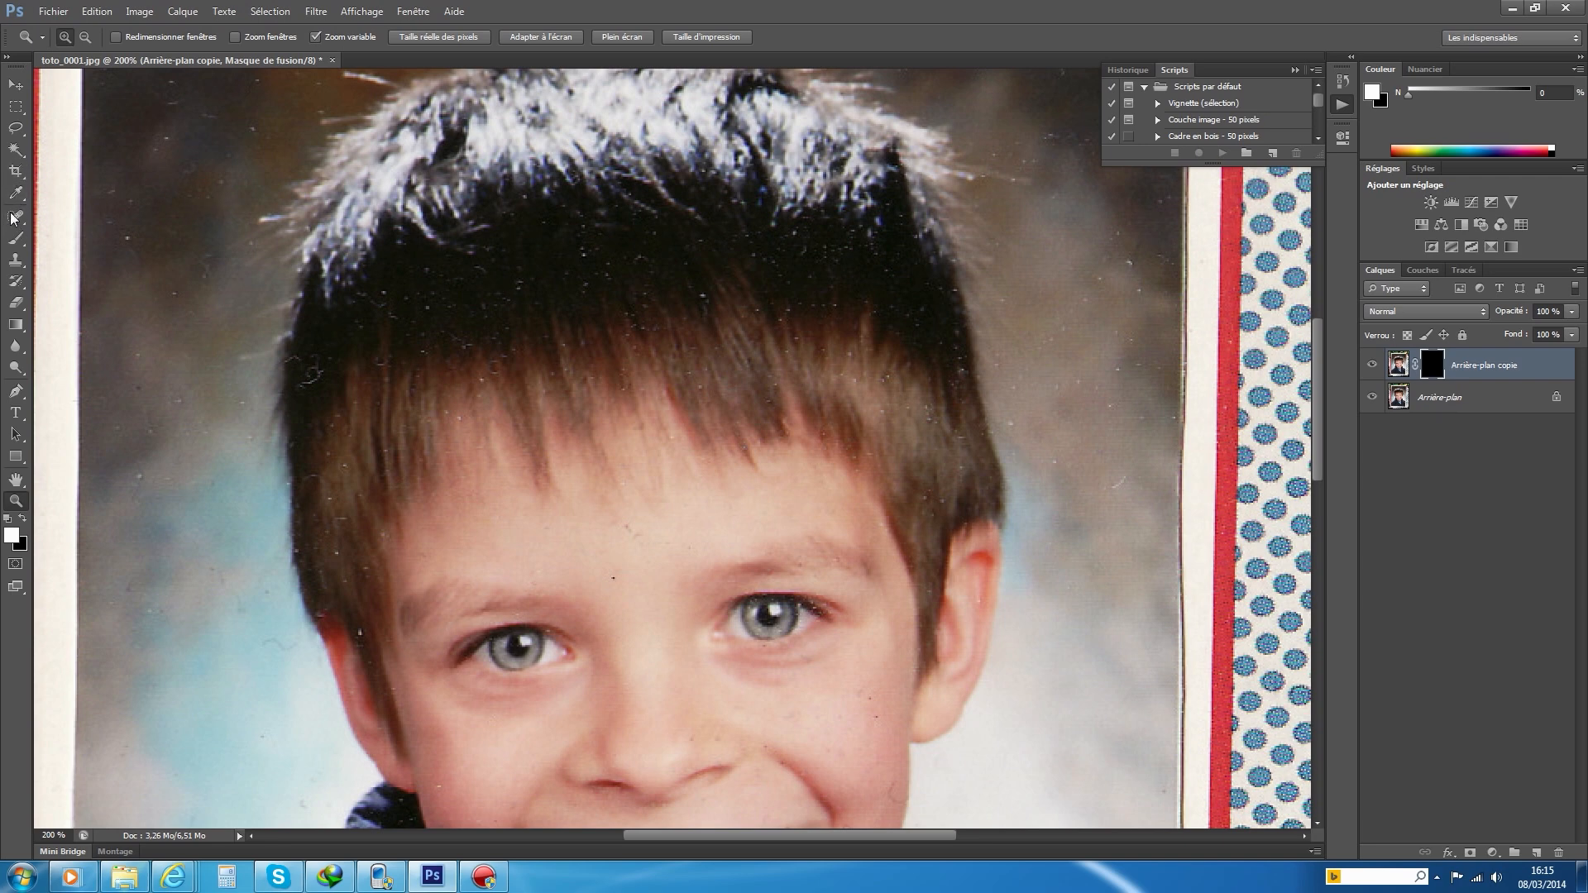
{"action": "left_click", "coordinate": [15, 240]}
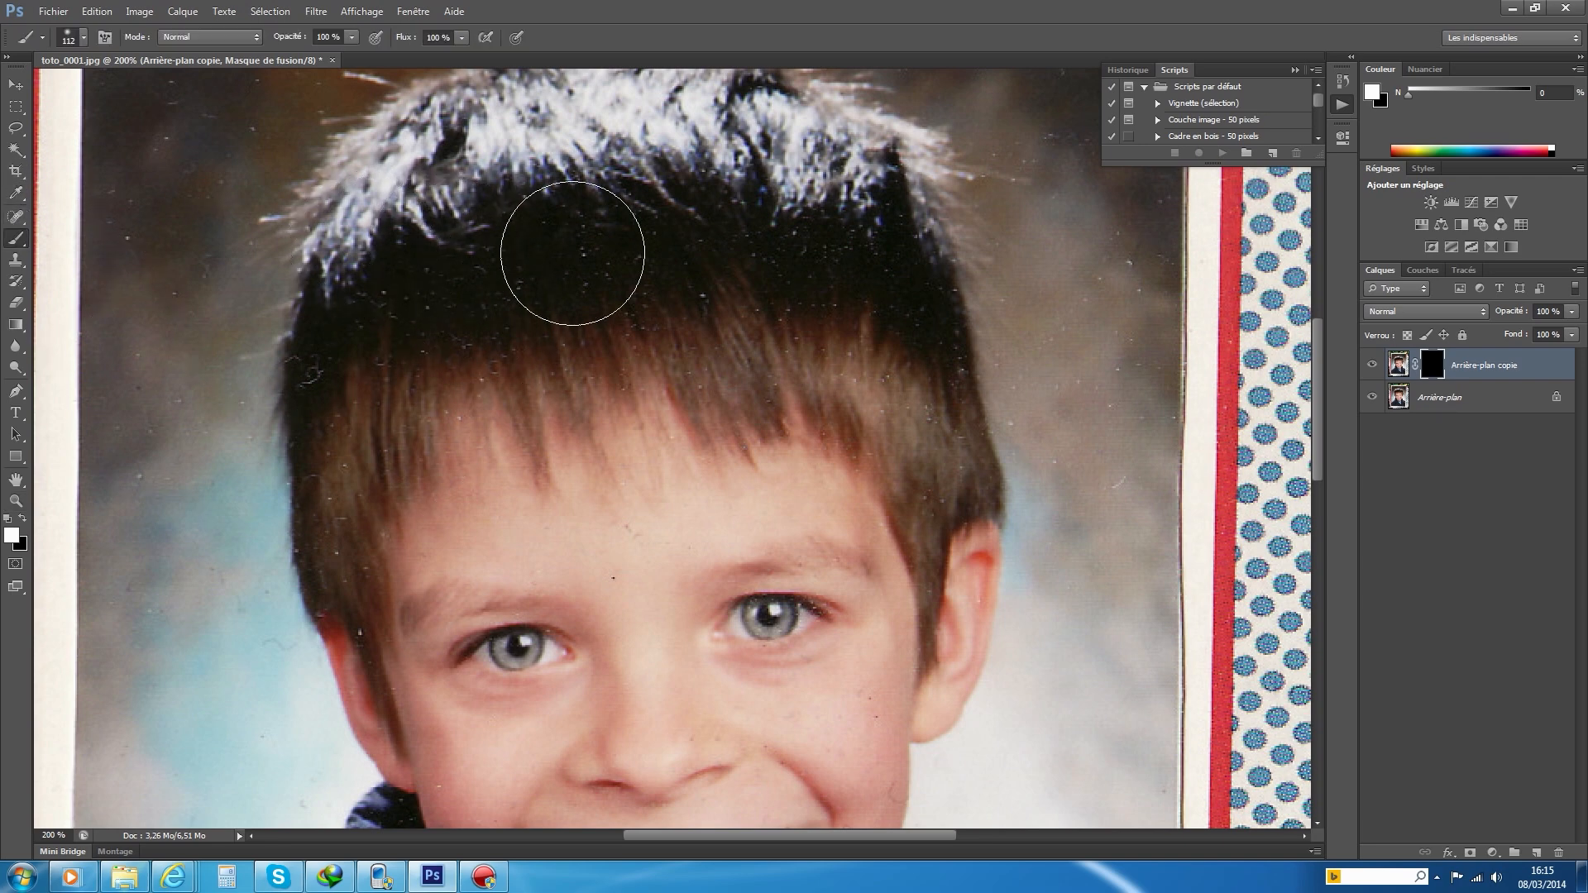
{"action": "left_click", "coordinate": [84, 37]}
{"action": "left_click_drag", "start_coordinate": [130, 89], "coordinate": [136, 90]}
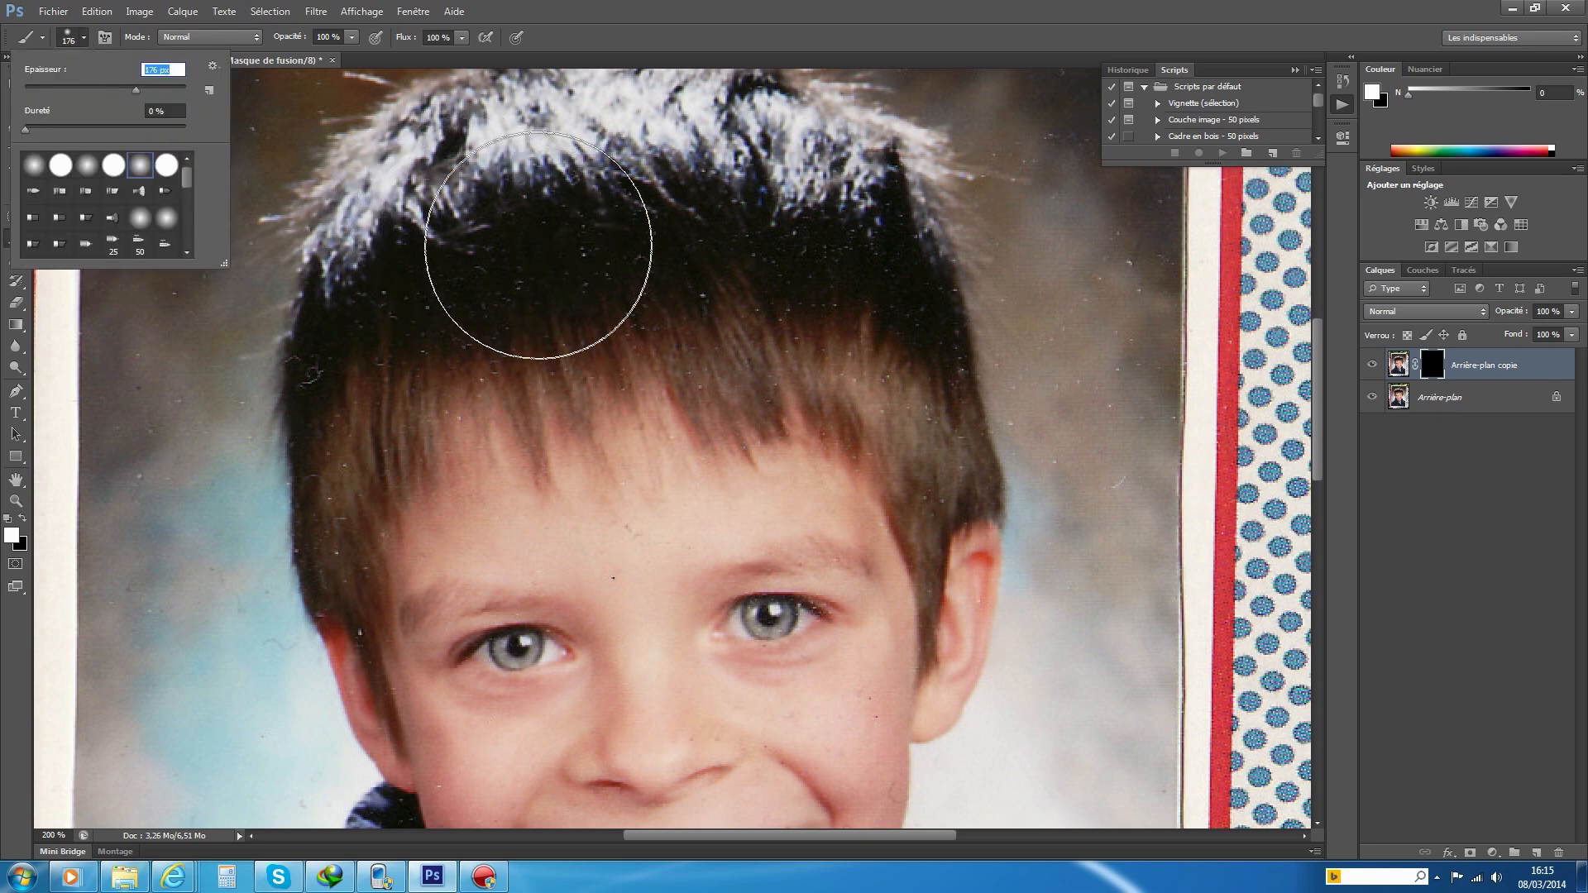
{"action": "mouse_move", "coordinate": [449, 241]}
{"action": "left_mouse_down"}
{"action": "mouse_move", "coordinate": [833, 274]}
{"action": "mouse_move", "coordinate": [929, 331]}
{"action": "mouse_move", "coordinate": [1059, 381]}
{"action": "mouse_move", "coordinate": [1059, 363]}
{"action": "mouse_move", "coordinate": [1074, 370]}
{"action": "mouse_move", "coordinate": [1075, 241]}
{"action": "mouse_move", "coordinate": [194, 299]}
{"action": "mouse_move", "coordinate": [296, 343]}
{"action": "mouse_move", "coordinate": [257, 504]}
{"action": "mouse_move", "coordinate": [370, 349]}
{"action": "mouse_move", "coordinate": [445, 360]}
{"action": "mouse_move", "coordinate": [572, 293]}
{"action": "mouse_move", "coordinate": [724, 299]}
{"action": "mouse_move", "coordinate": [961, 440]}
{"action": "left_mouse_up"}
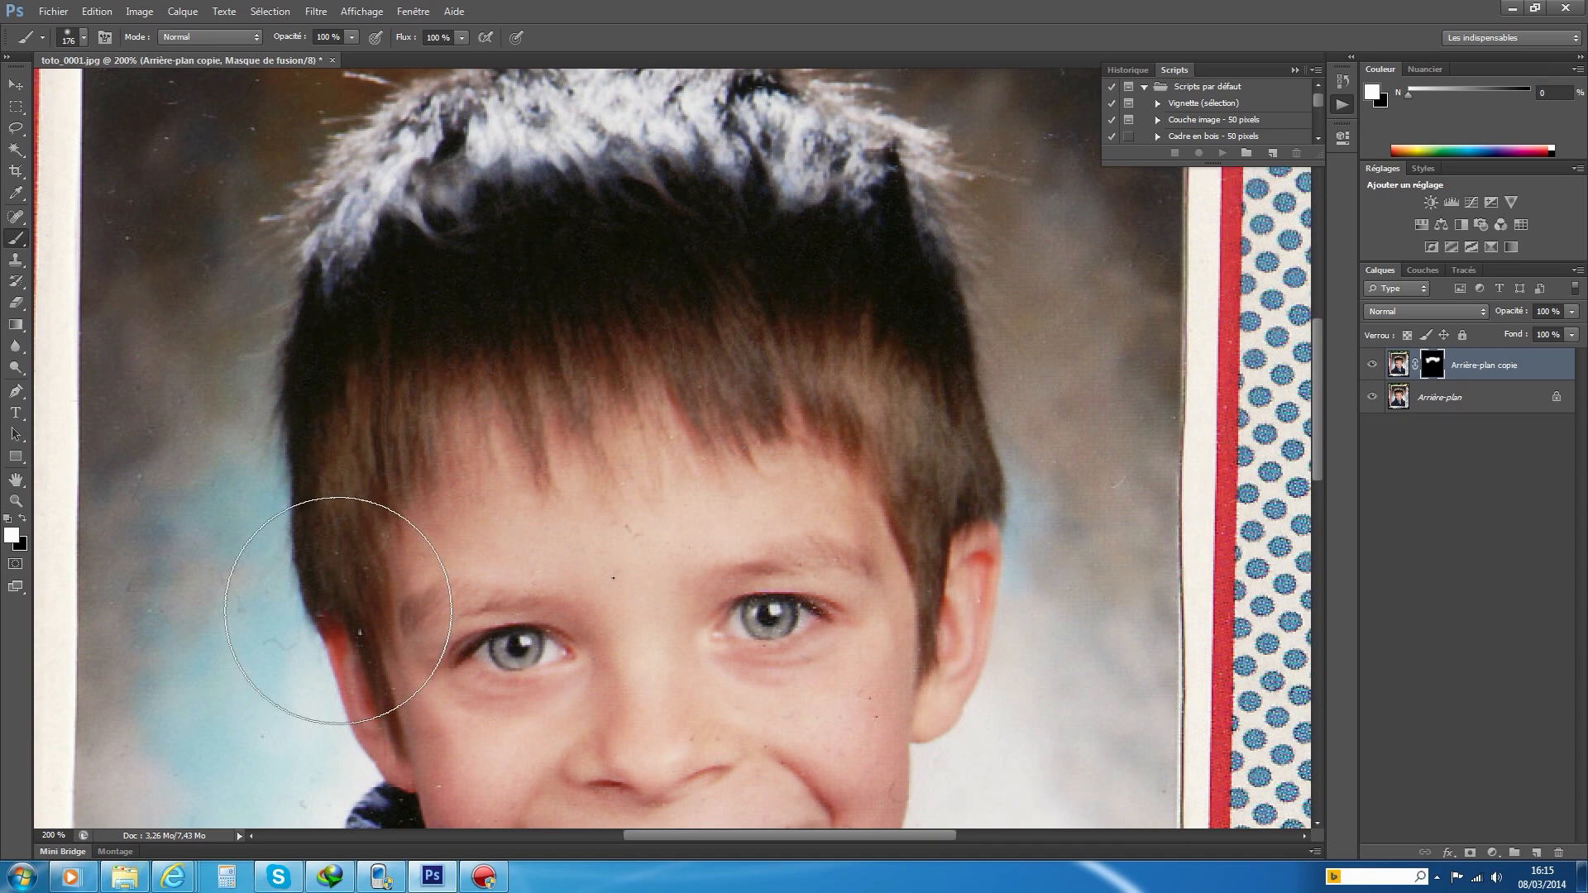
{"action": "mouse_move", "coordinate": [317, 582]}
{"action": "left_mouse_down"}
{"action": "mouse_move", "coordinate": [294, 609]}
{"action": "mouse_move", "coordinate": [287, 535]}
{"action": "mouse_move", "coordinate": [284, 595]}
{"action": "left_mouse_up"}
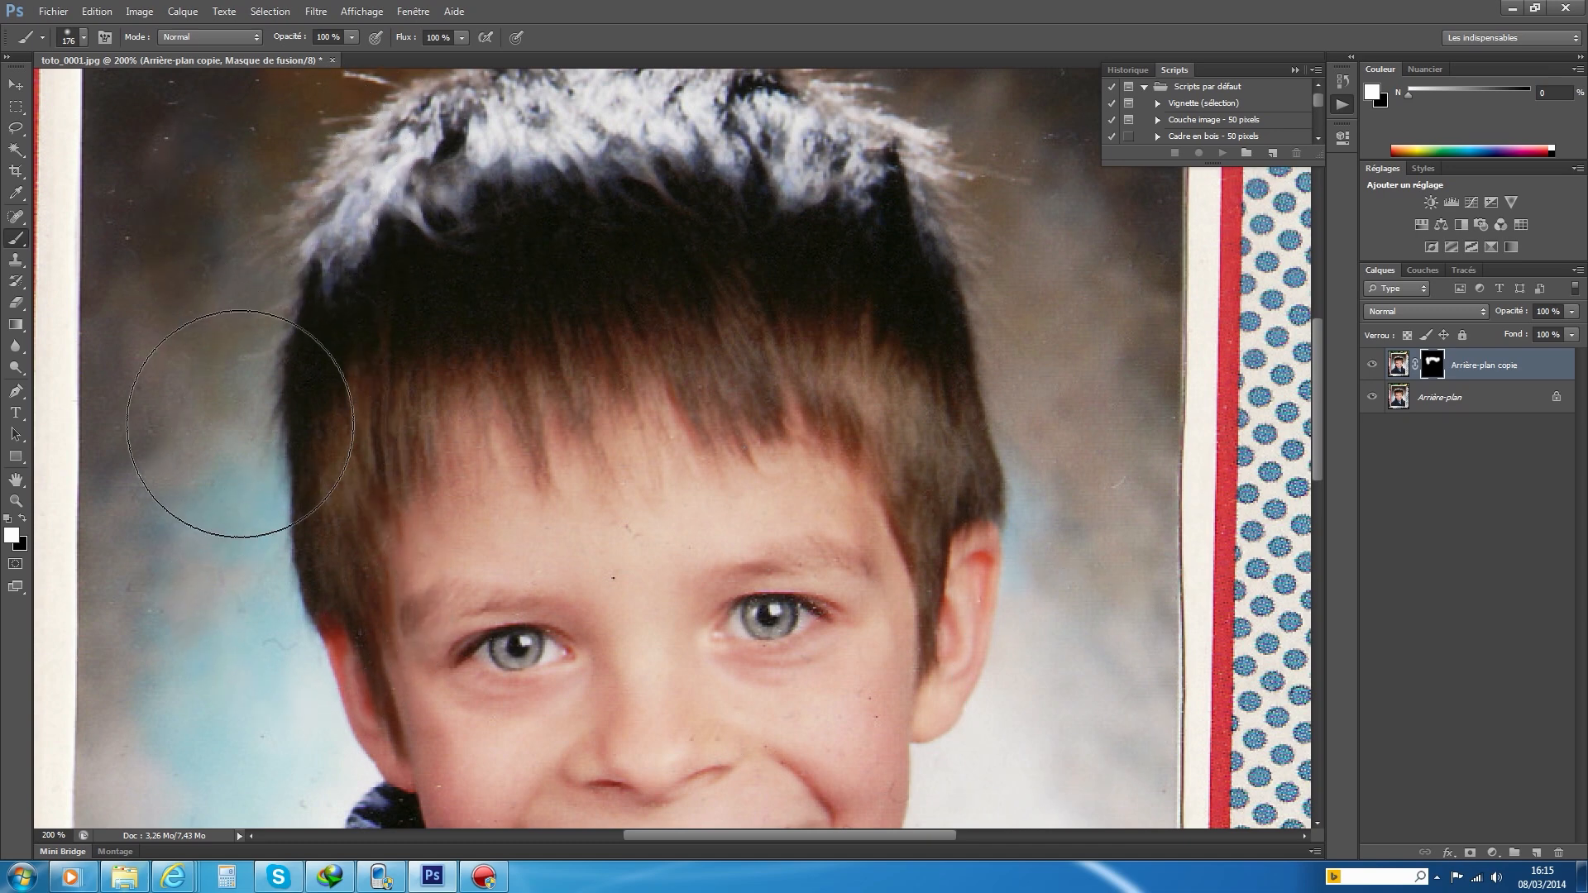
Paint white on the mask along the light-reflecting top of the hair.
{"action": "scroll", "coordinate": [239, 430], "scroll_direction": "up", "scroll_amount": 1}
{"action": "scroll", "coordinate": [380, 374], "scroll_direction": "up", "scroll_amount": 1}
{"action": "mouse_move", "coordinate": [387, 161]}
{"action": "left_mouse_down"}
{"action": "mouse_move", "coordinate": [787, 265]}
{"action": "mouse_move", "coordinate": [843, 180]}
{"action": "mouse_move", "coordinate": [762, 161]}
{"action": "mouse_move", "coordinate": [794, 171]}
{"action": "left_mouse_up"}
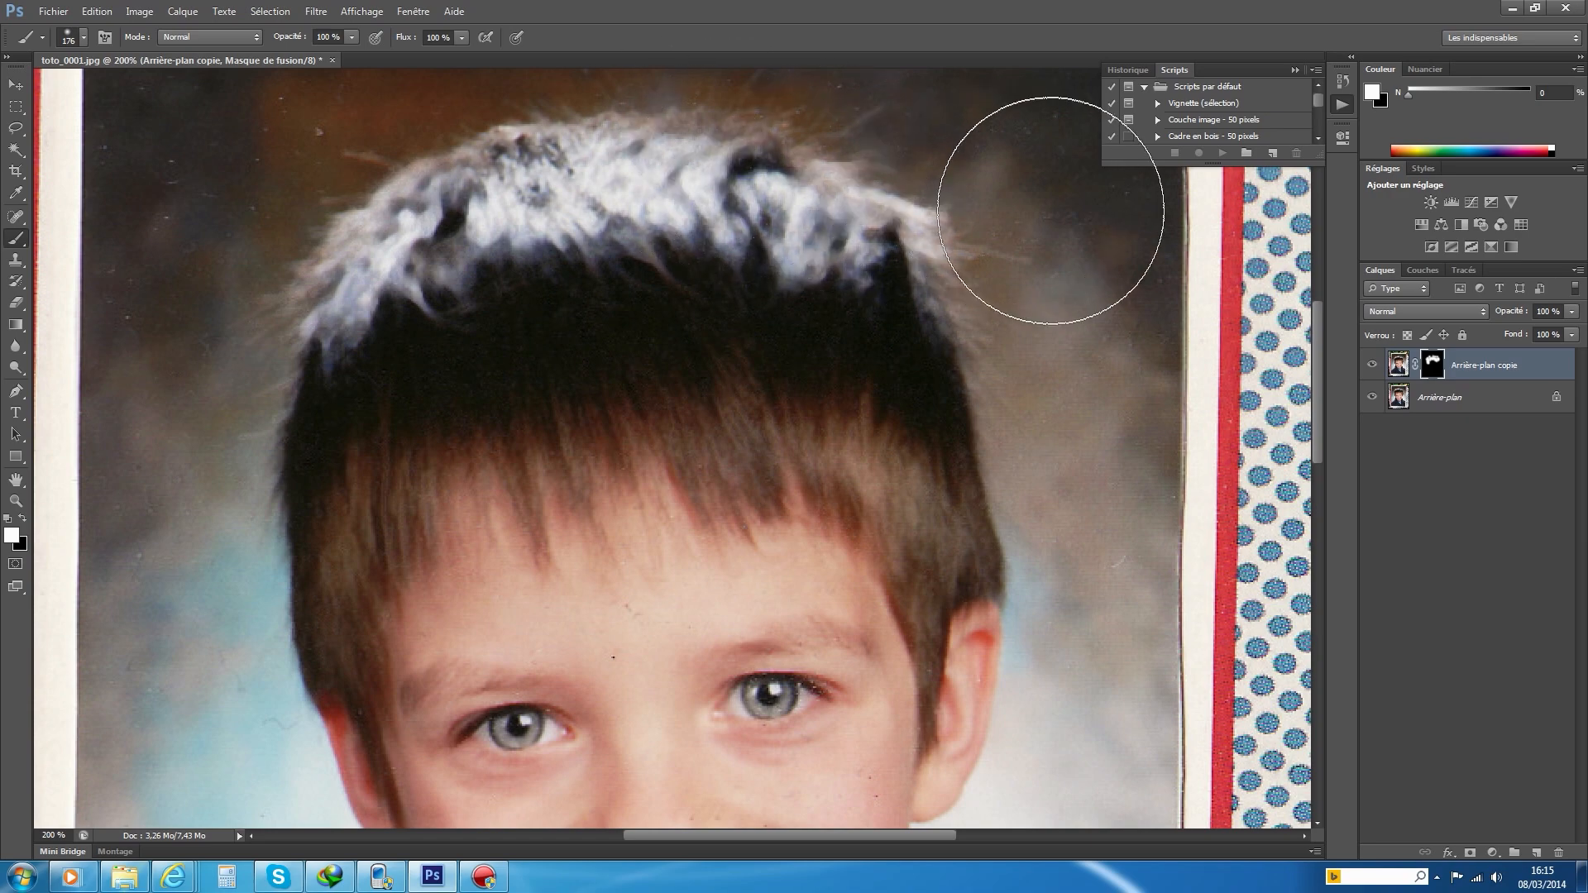
Paint the mask white over the portrait's backdrop and clothing, leaving the facial features masked.
{"action": "left_click", "coordinate": [14, 503]}
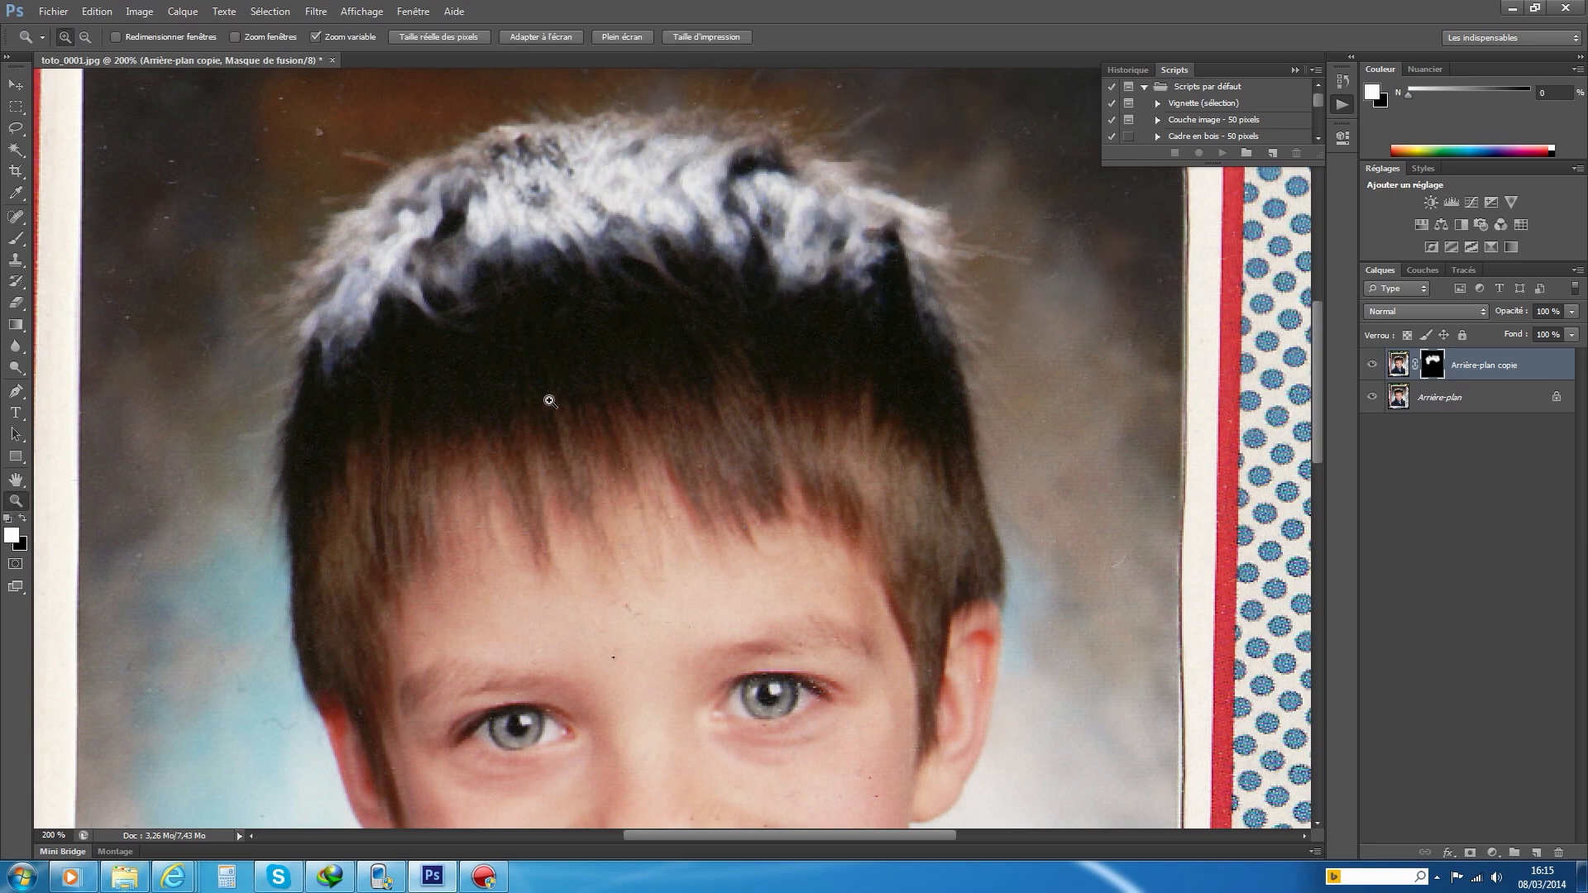
{"action": "right_click", "coordinate": [551, 405]}
{"action": "left_click", "coordinate": [604, 414]}
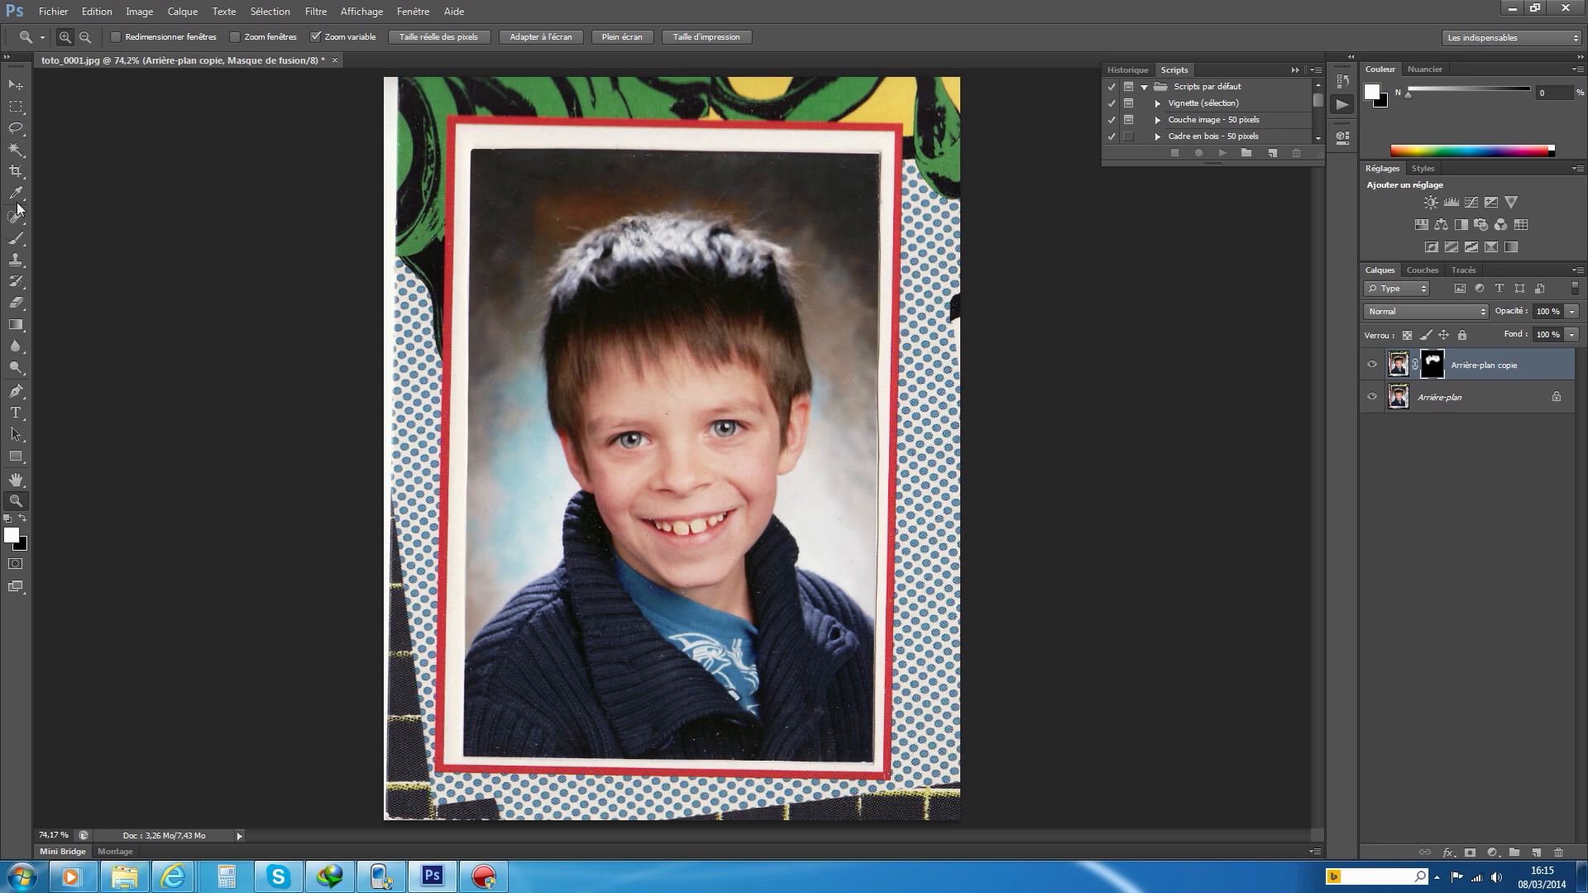
{"action": "left_click", "coordinate": [16, 240]}
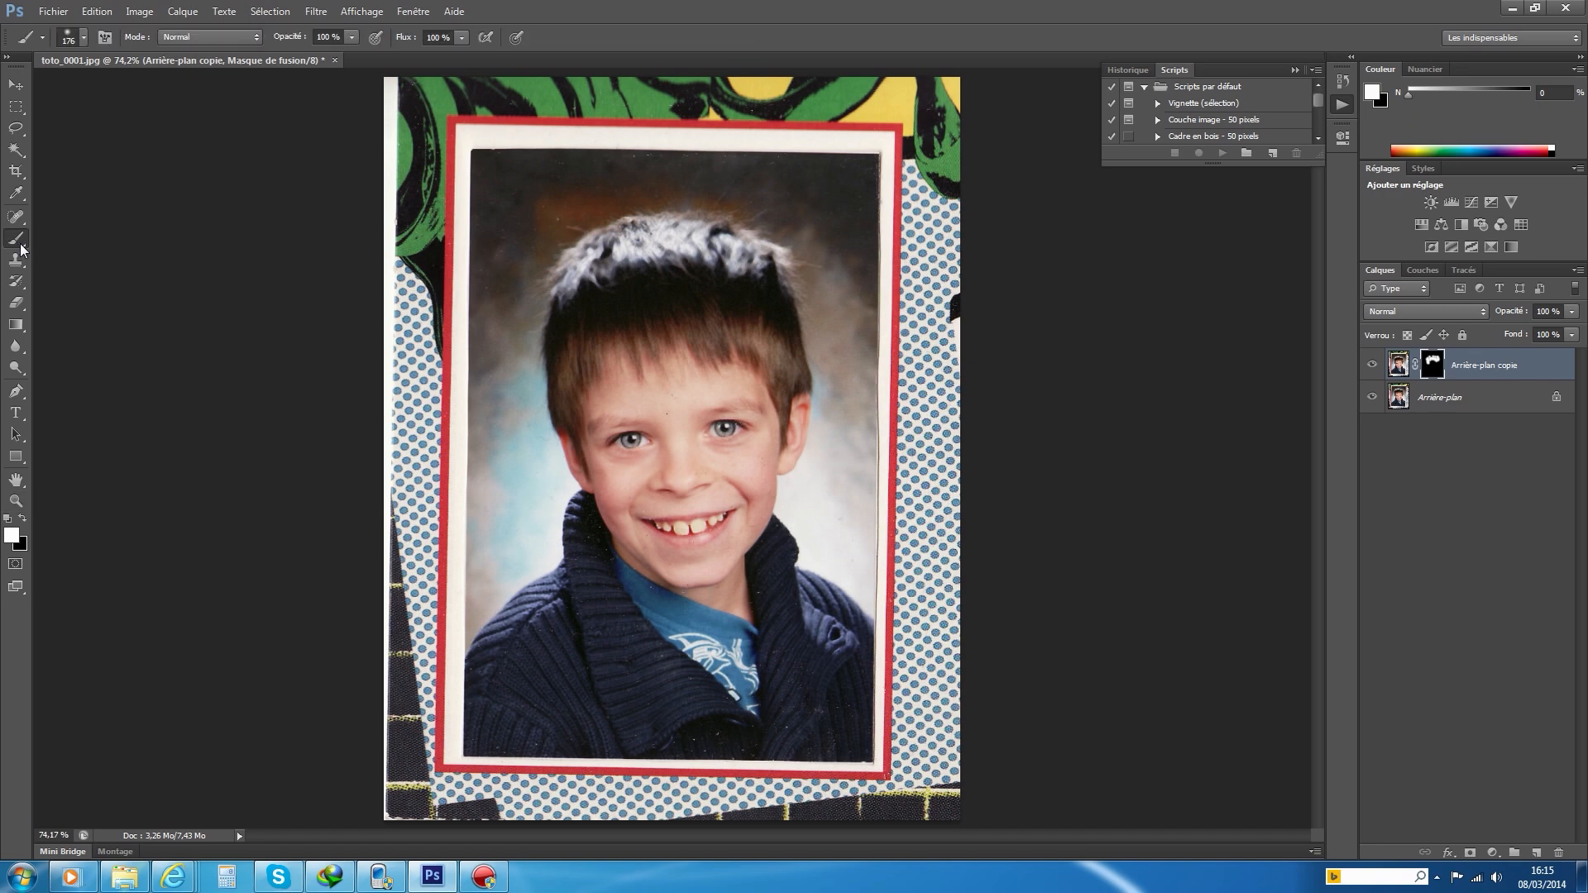
{"action": "mouse_move", "coordinate": [579, 174]}
{"action": "left_mouse_down"}
{"action": "mouse_move", "coordinate": [502, 181]}
{"action": "mouse_move", "coordinate": [504, 625]}
{"action": "mouse_move", "coordinate": [512, 344]}
{"action": "mouse_move", "coordinate": [538, 206]}
{"action": "mouse_move", "coordinate": [832, 199]}
{"action": "mouse_move", "coordinate": [676, 176]}
{"action": "mouse_move", "coordinate": [846, 178]}
{"action": "mouse_move", "coordinate": [856, 213]}
{"action": "mouse_move", "coordinate": [862, 193]}
{"action": "mouse_move", "coordinate": [846, 714]}
{"action": "mouse_move", "coordinate": [832, 613]}
{"action": "mouse_move", "coordinate": [786, 608]}
{"action": "left_mouse_up"}
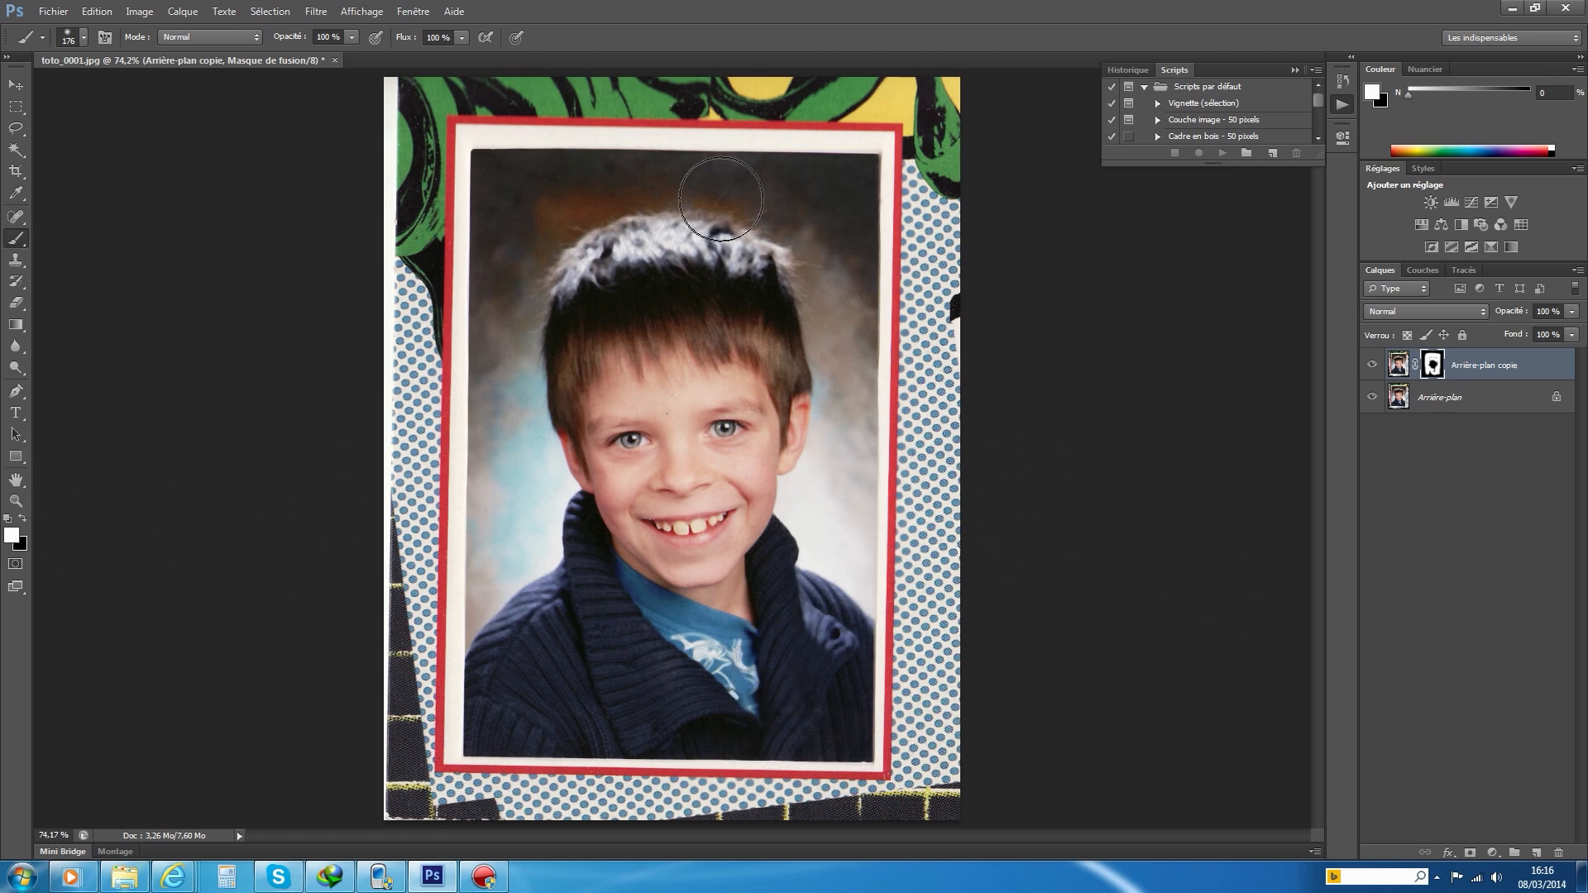
Apply the white mask brush to the eye on the left side of the face.
{"action": "left_click", "coordinate": [17, 502]}
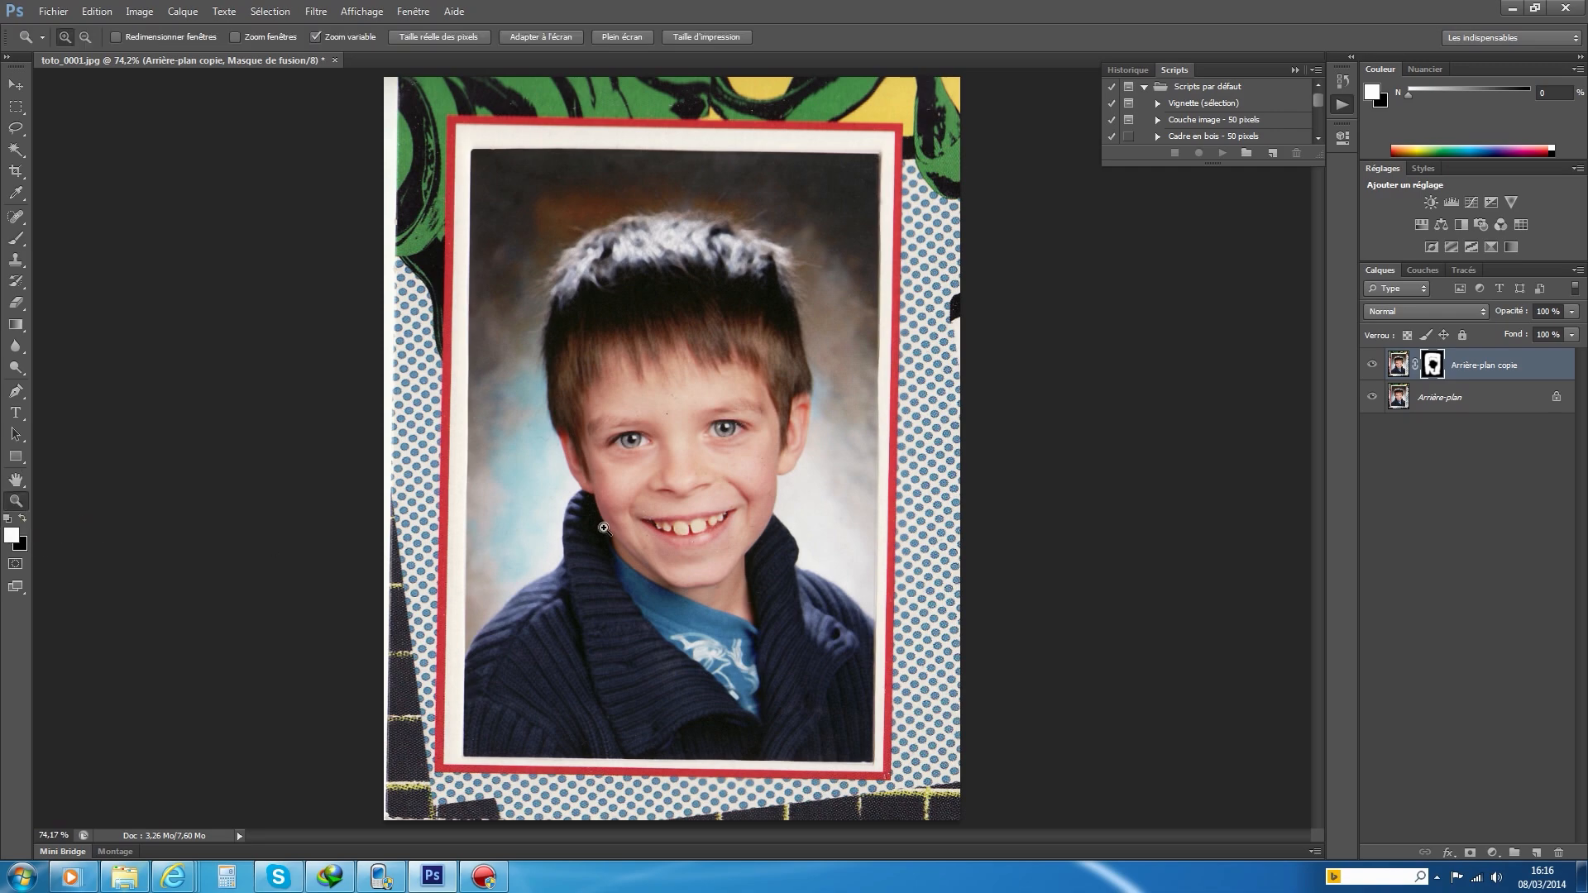
{"action": "left_click", "coordinate": [668, 521]}
{"action": "left_click", "coordinate": [663, 520]}
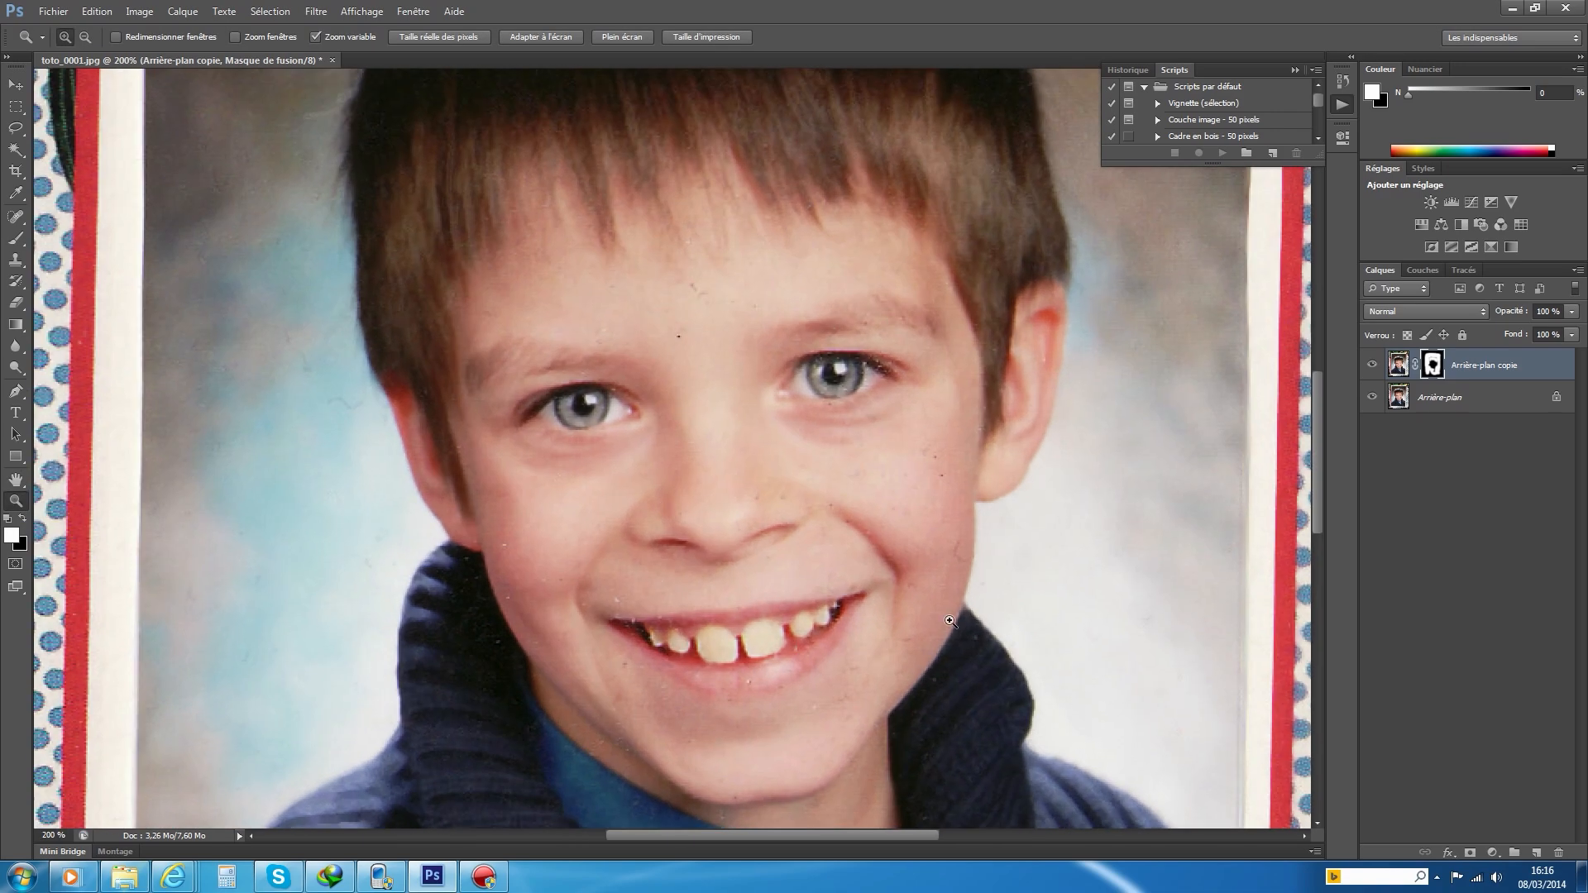
{"action": "left_click", "coordinate": [16, 238]}
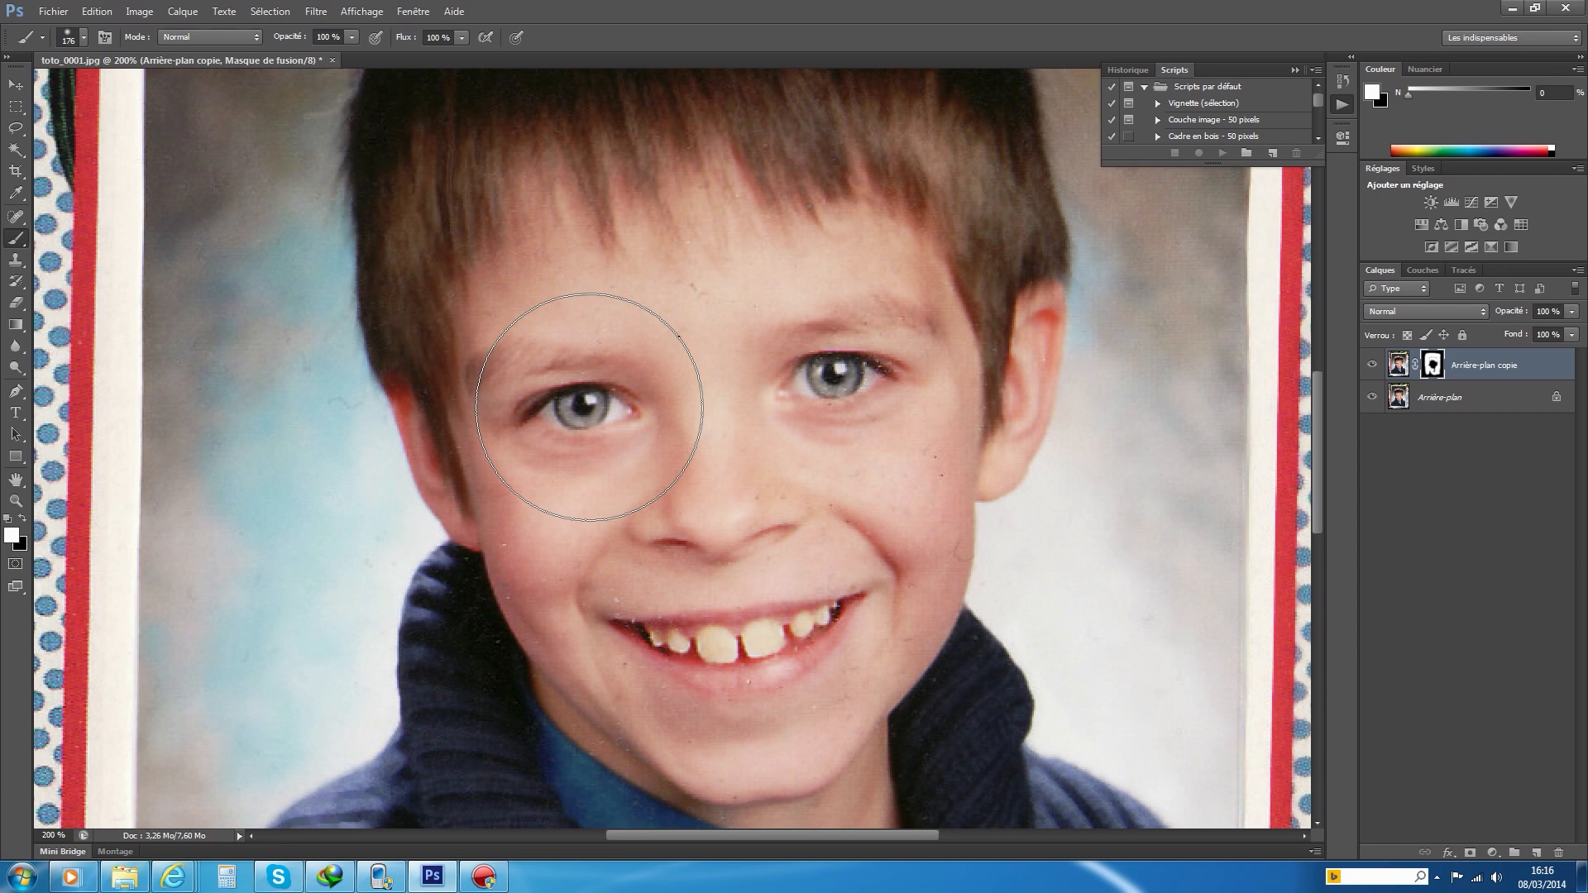
{"action": "left_click", "coordinate": [583, 402]}
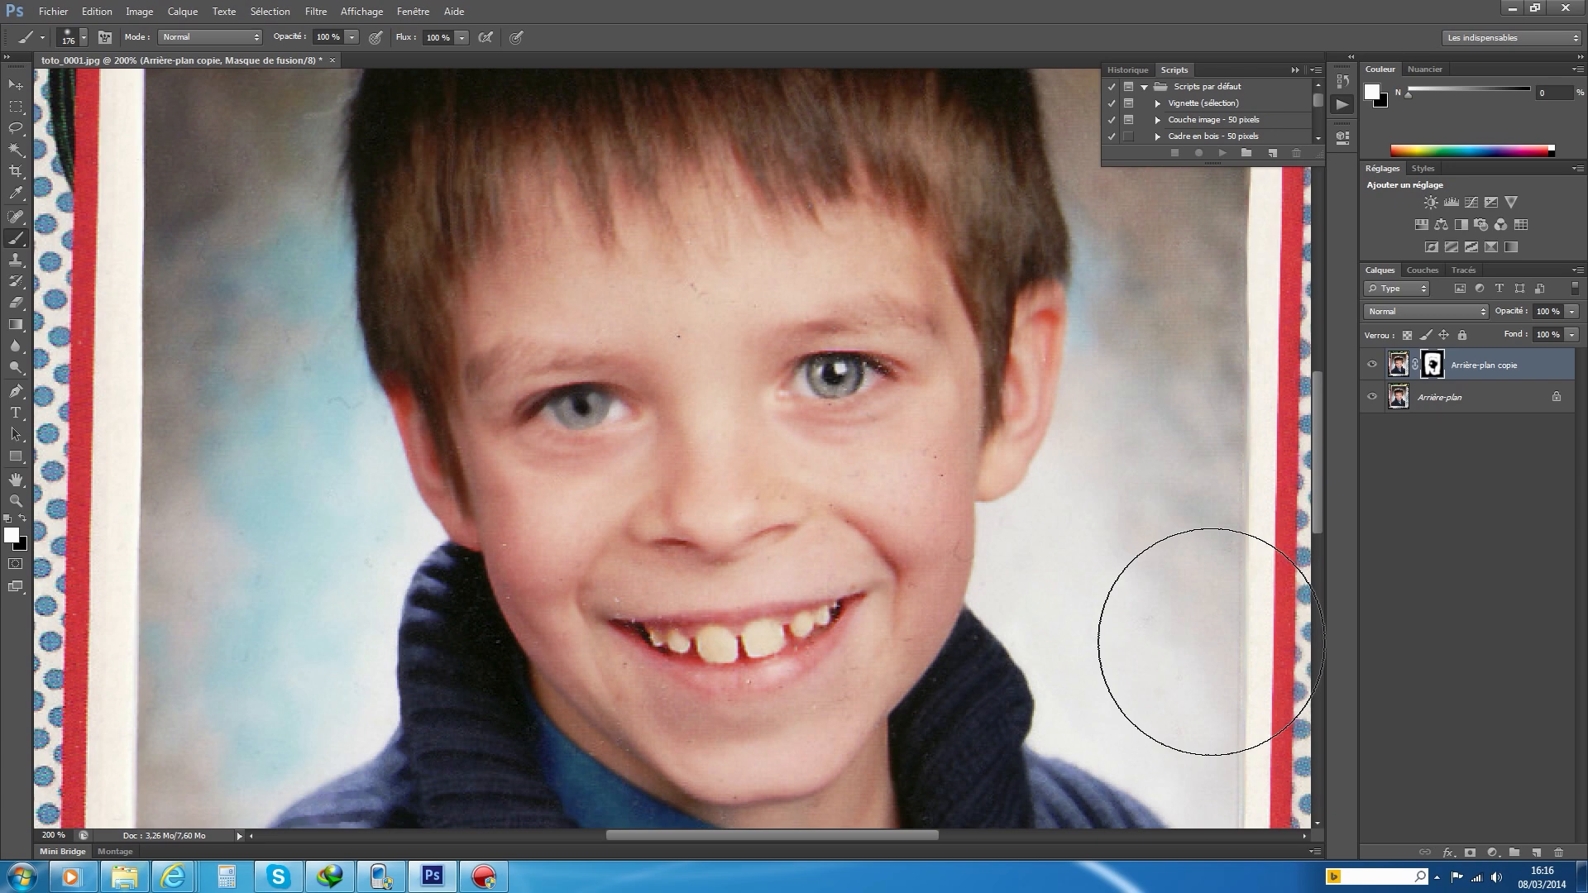
Undo the eye stroke, then paint the mask white over the forehead and cheek specks with a 53 px brush.
{"action": "key", "text": "ctrl+z"}
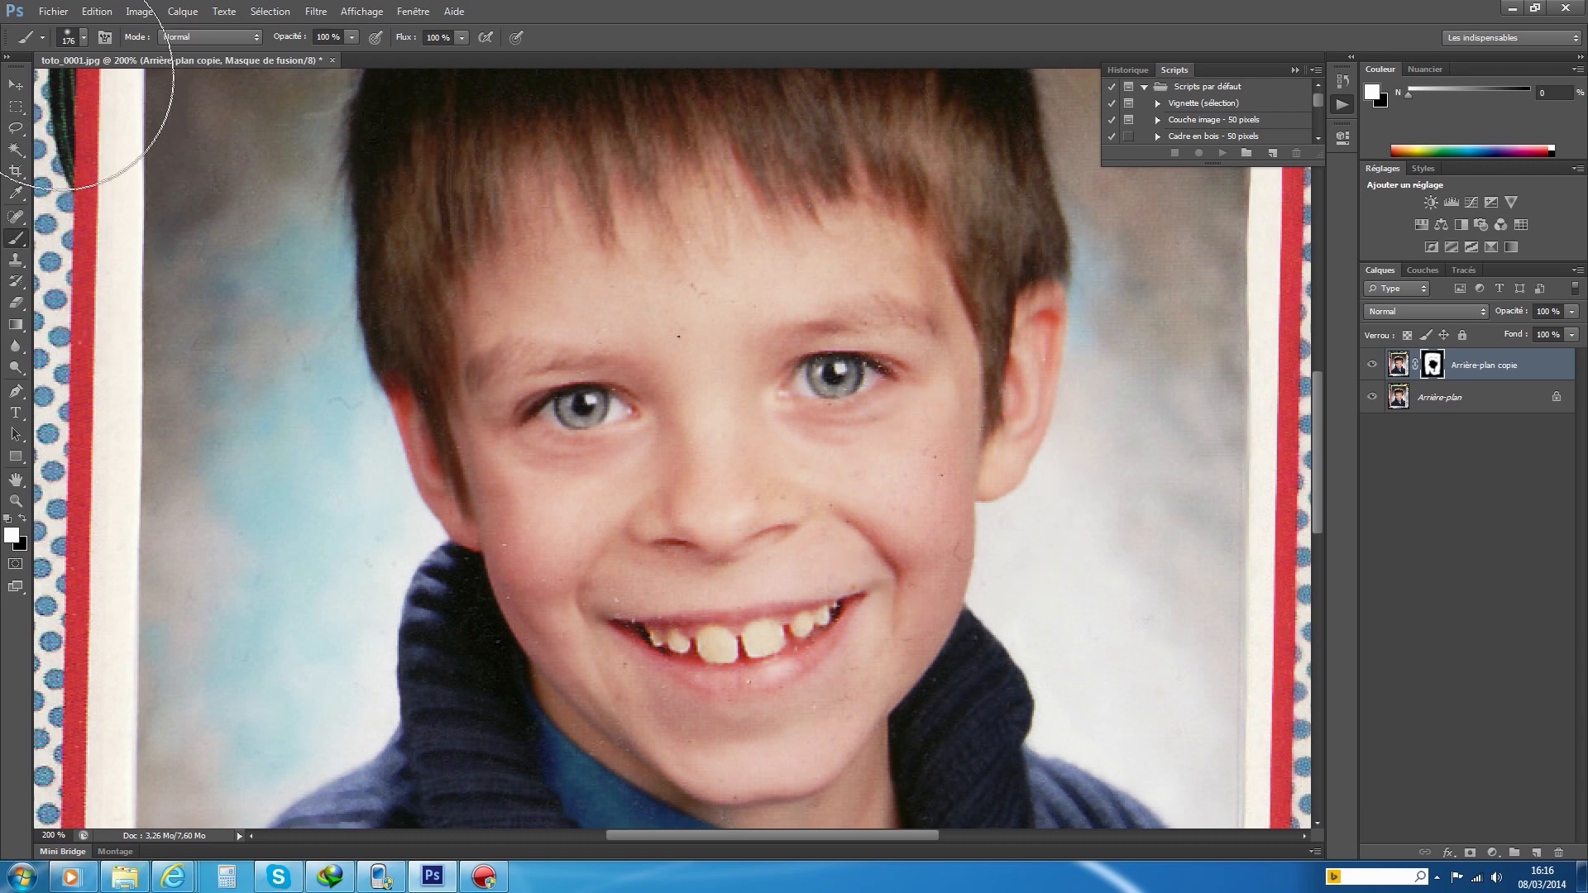
{"action": "left_click", "coordinate": [84, 37]}
{"action": "left_click", "coordinate": [66, 86]}
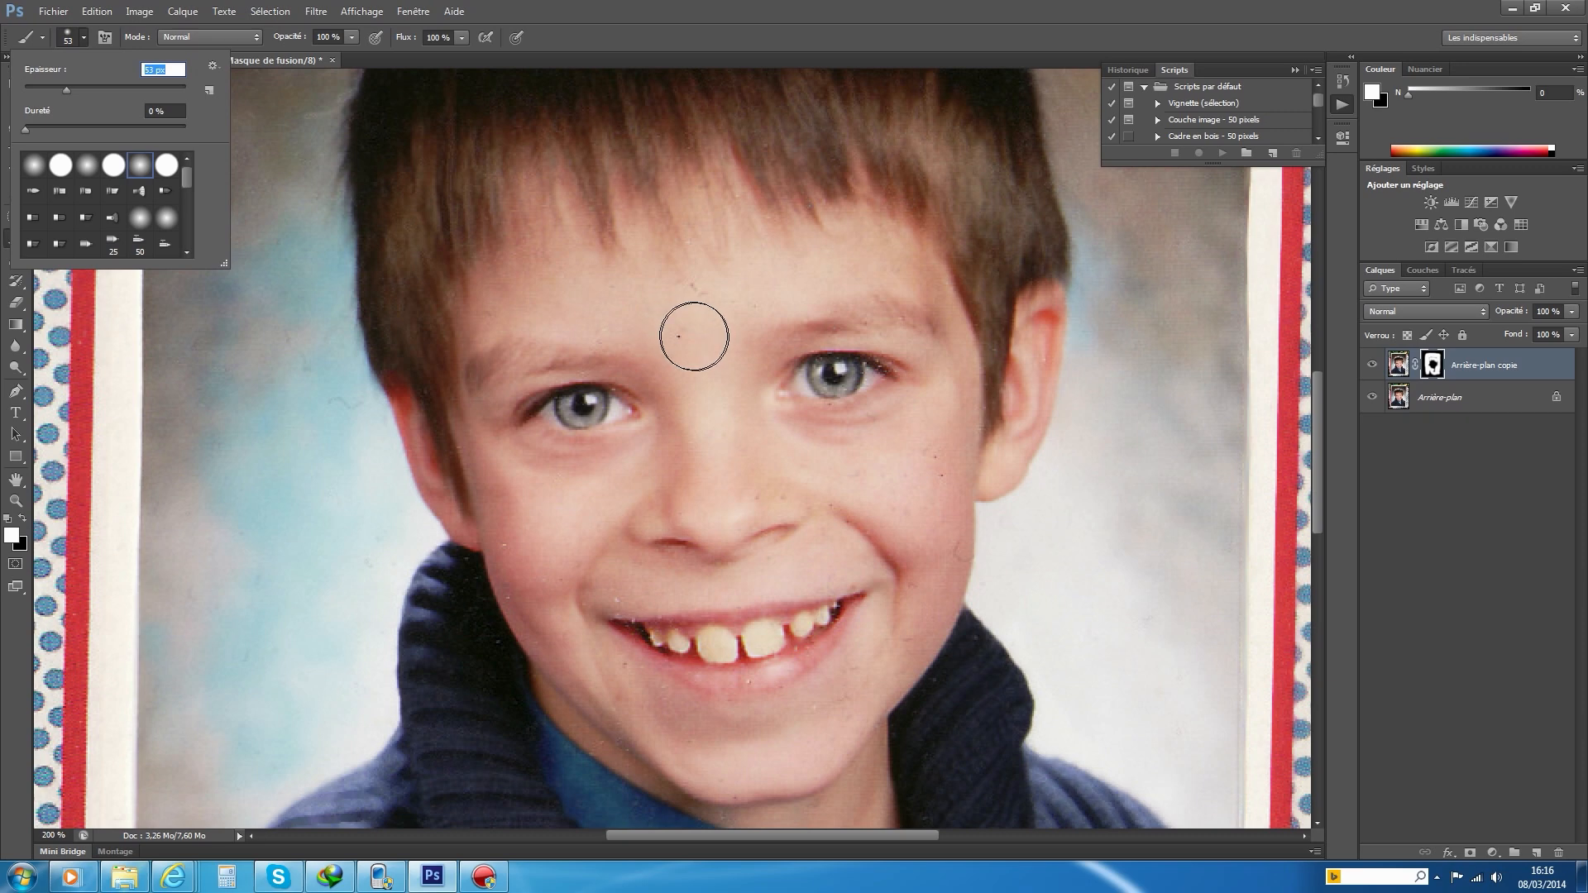
{"action": "left_click", "coordinate": [623, 325]}
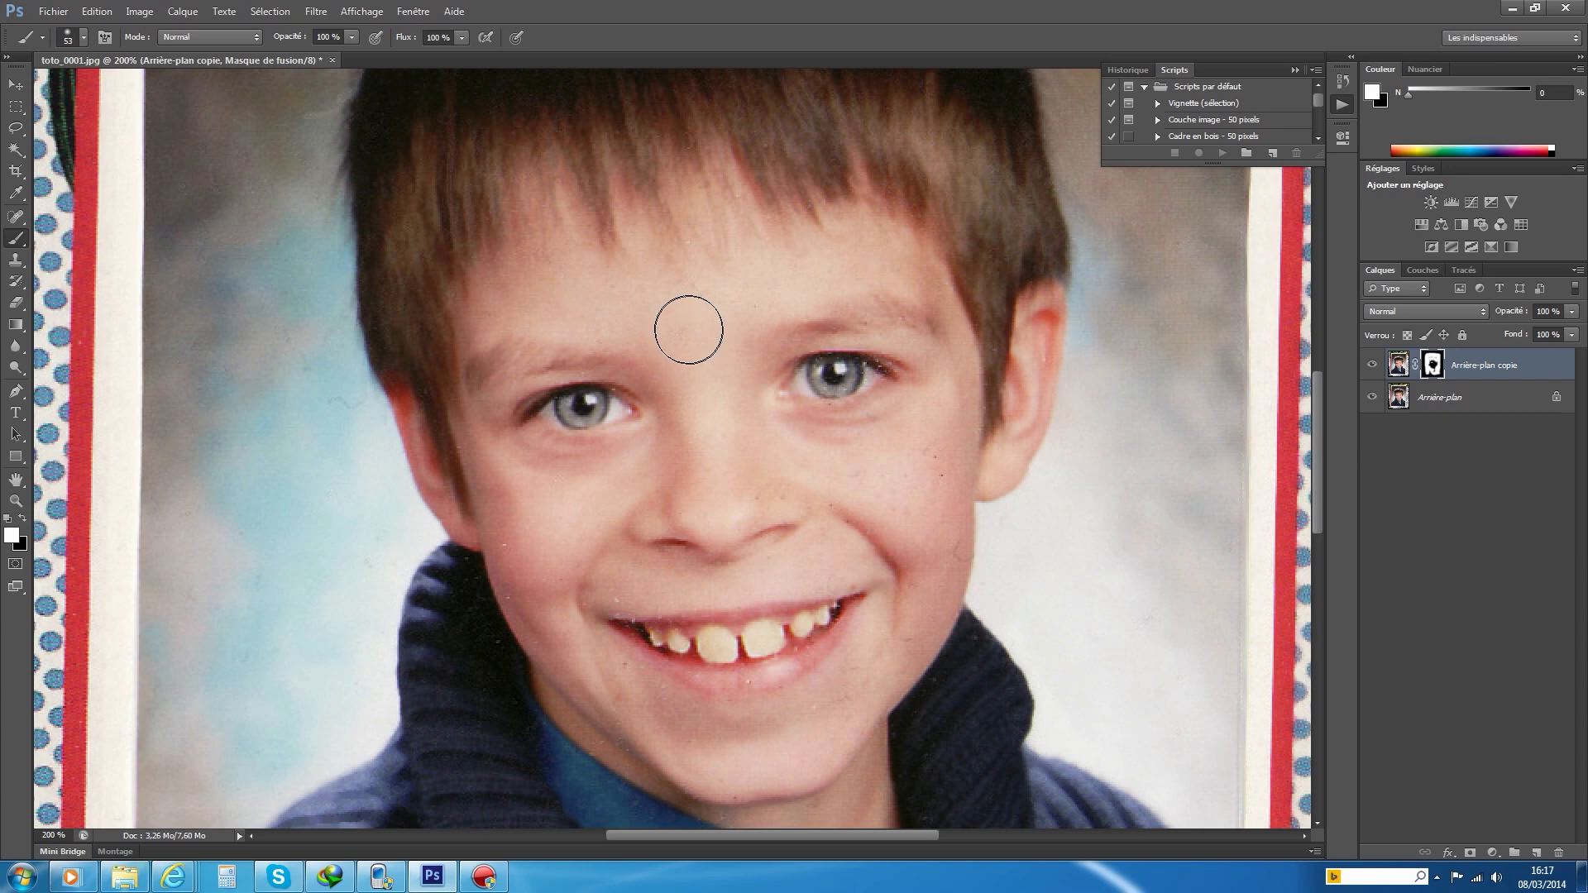
{"action": "left_click_drag", "start_coordinate": [935, 456], "coordinate": [944, 557]}
Activate the Spot Healing Brush (Outil Correcteur localisé) and set its size to 13 px.
{"action": "left_click", "coordinate": [20, 219]}
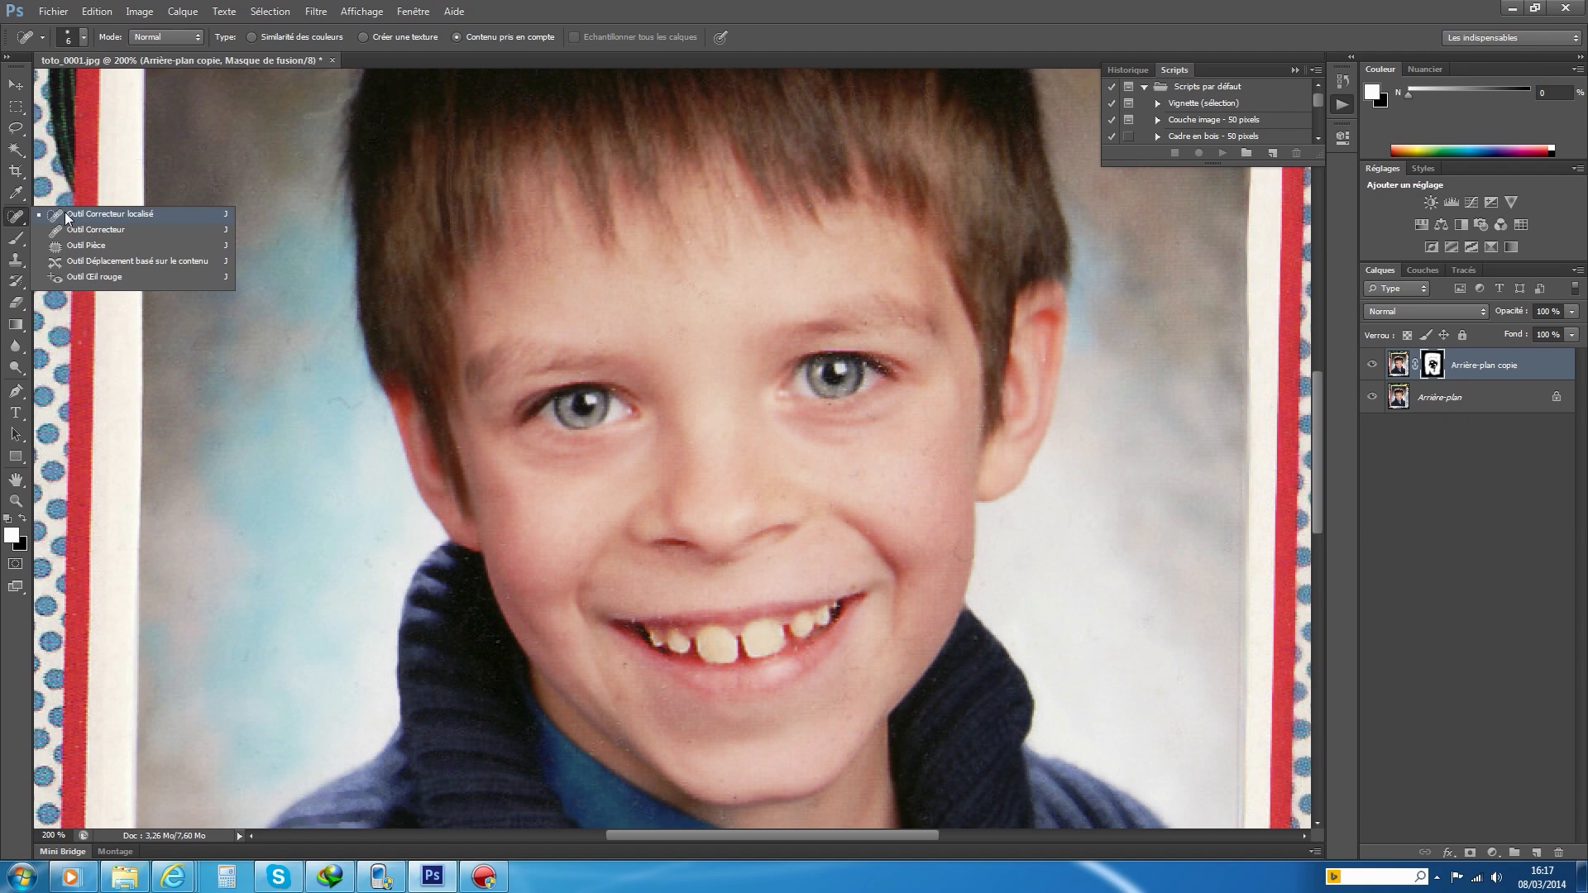
{"action": "left_click", "coordinate": [124, 214]}
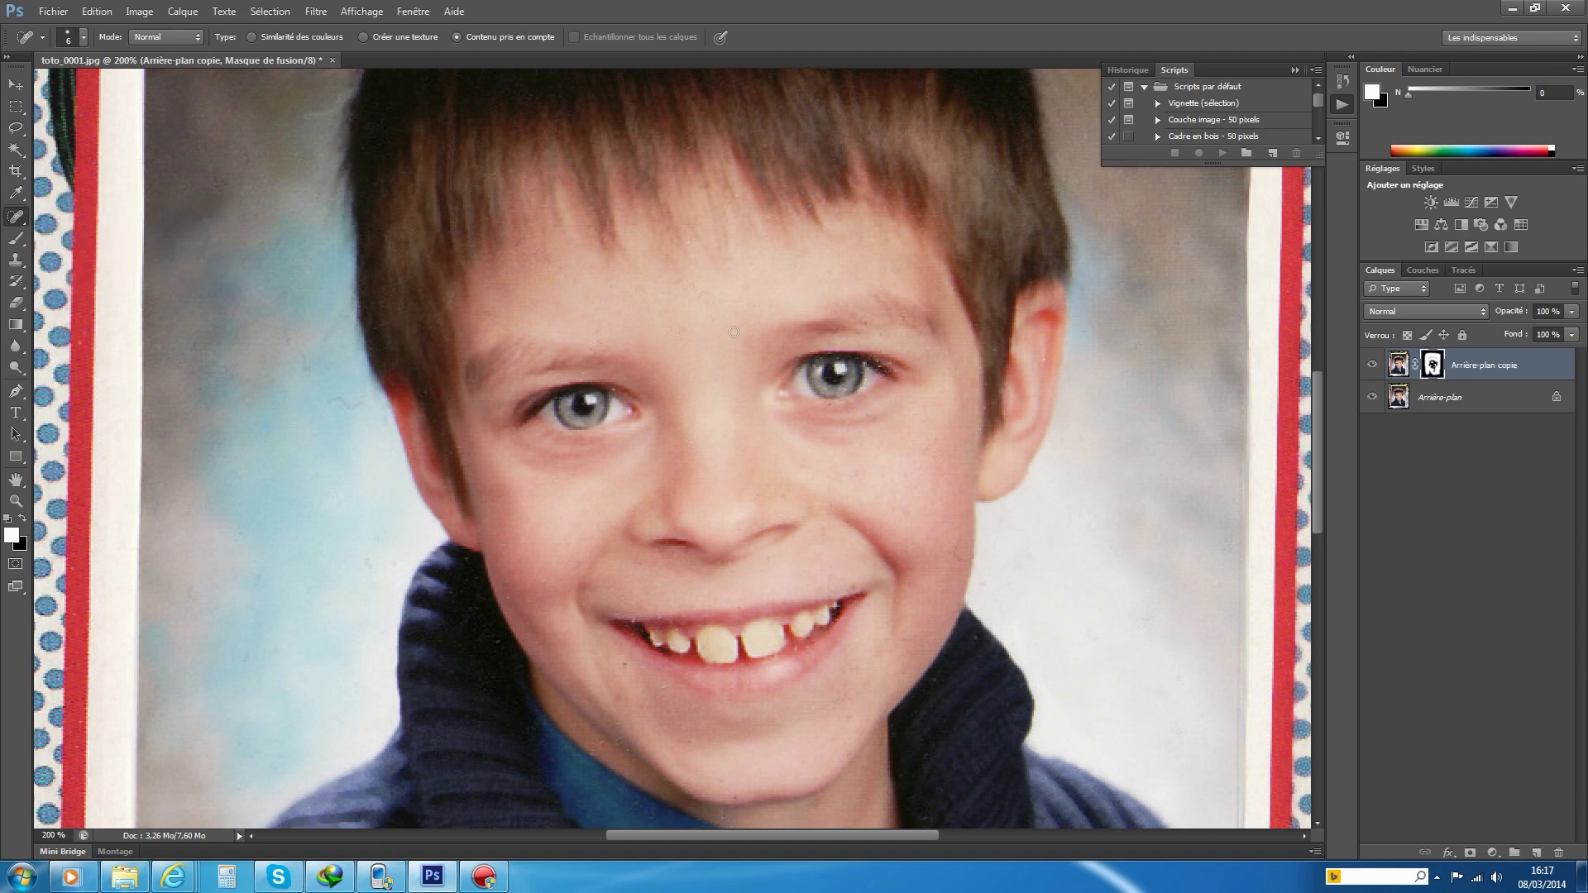
{"action": "left_click", "coordinate": [82, 38]}
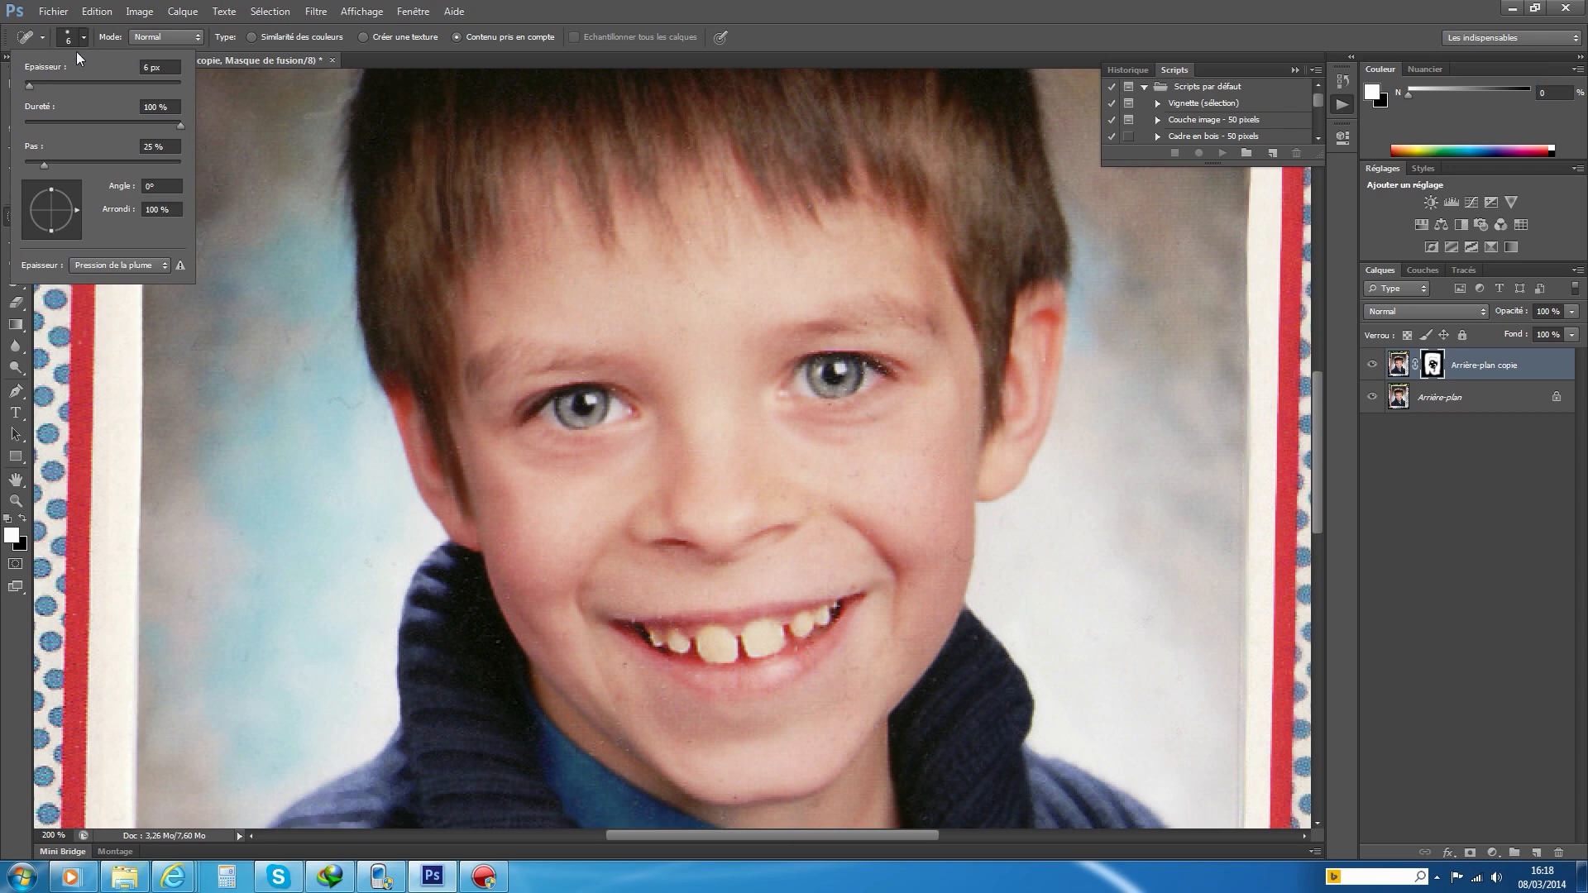
{"action": "left_click", "coordinate": [41, 81]}
{"action": "key", "text": "Return"}
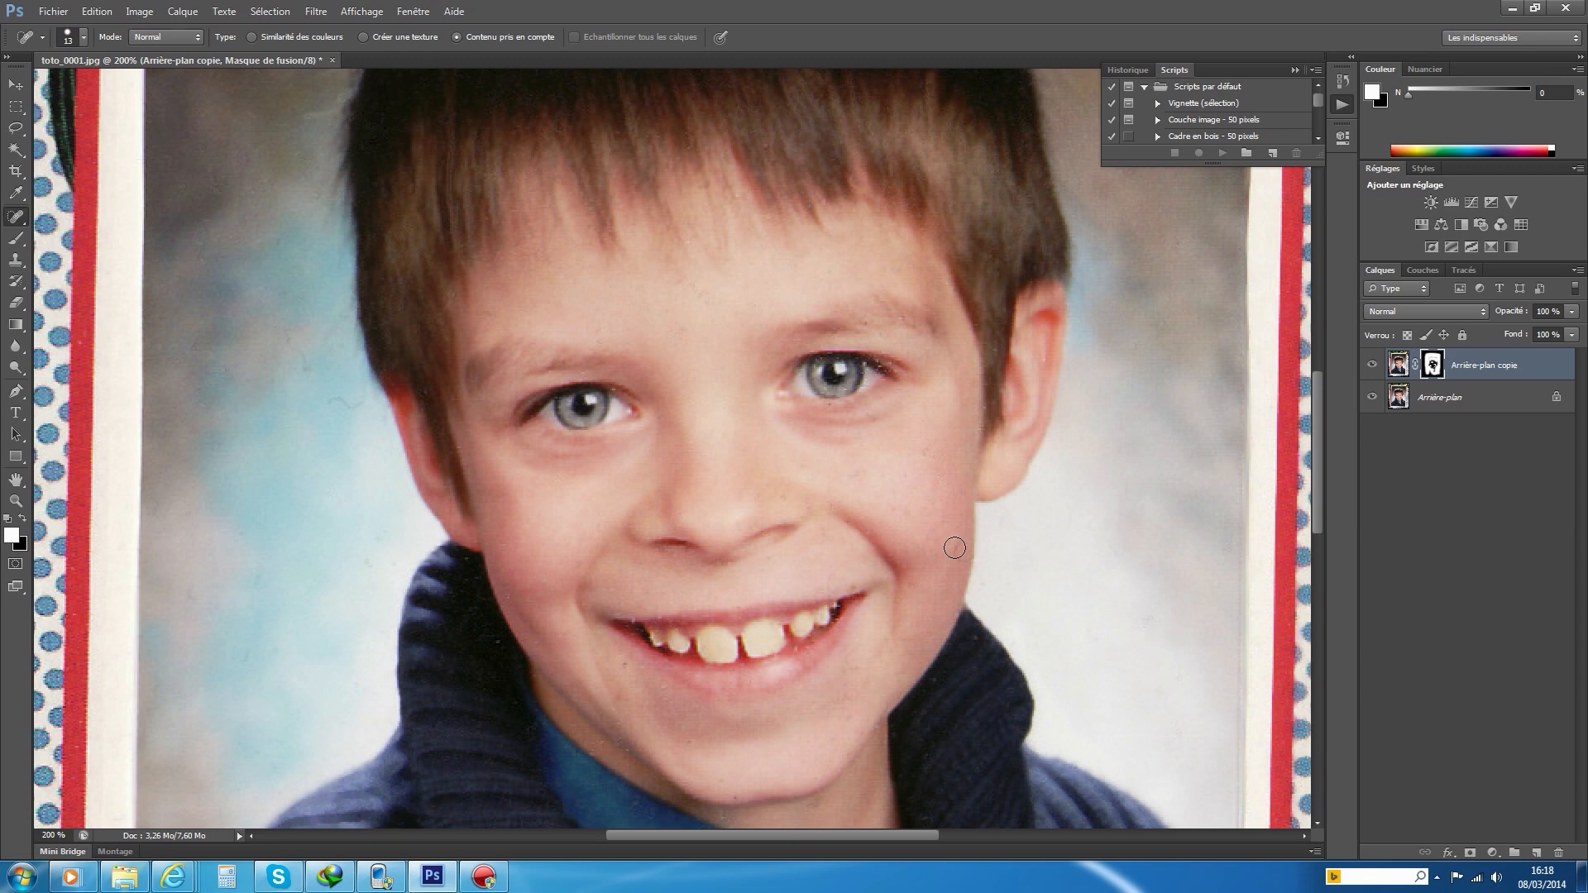
Duplicate the Arrière-plan layer as Arrière-plan copie 2.
{"action": "left_click", "coordinate": [1408, 400]}
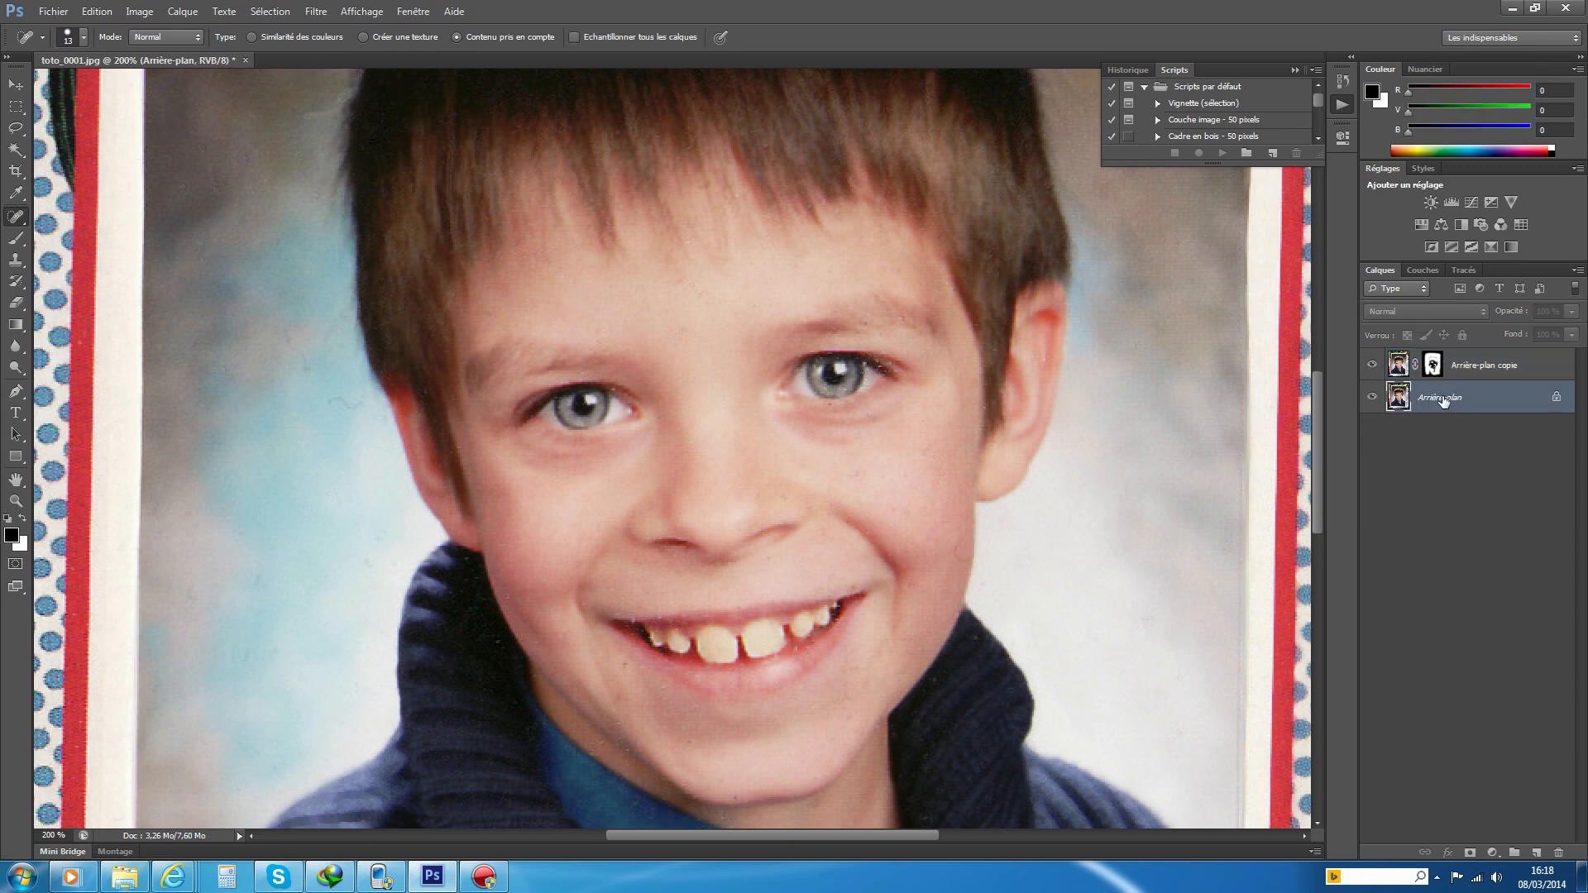
{"action": "right_click", "coordinate": [1434, 403]}
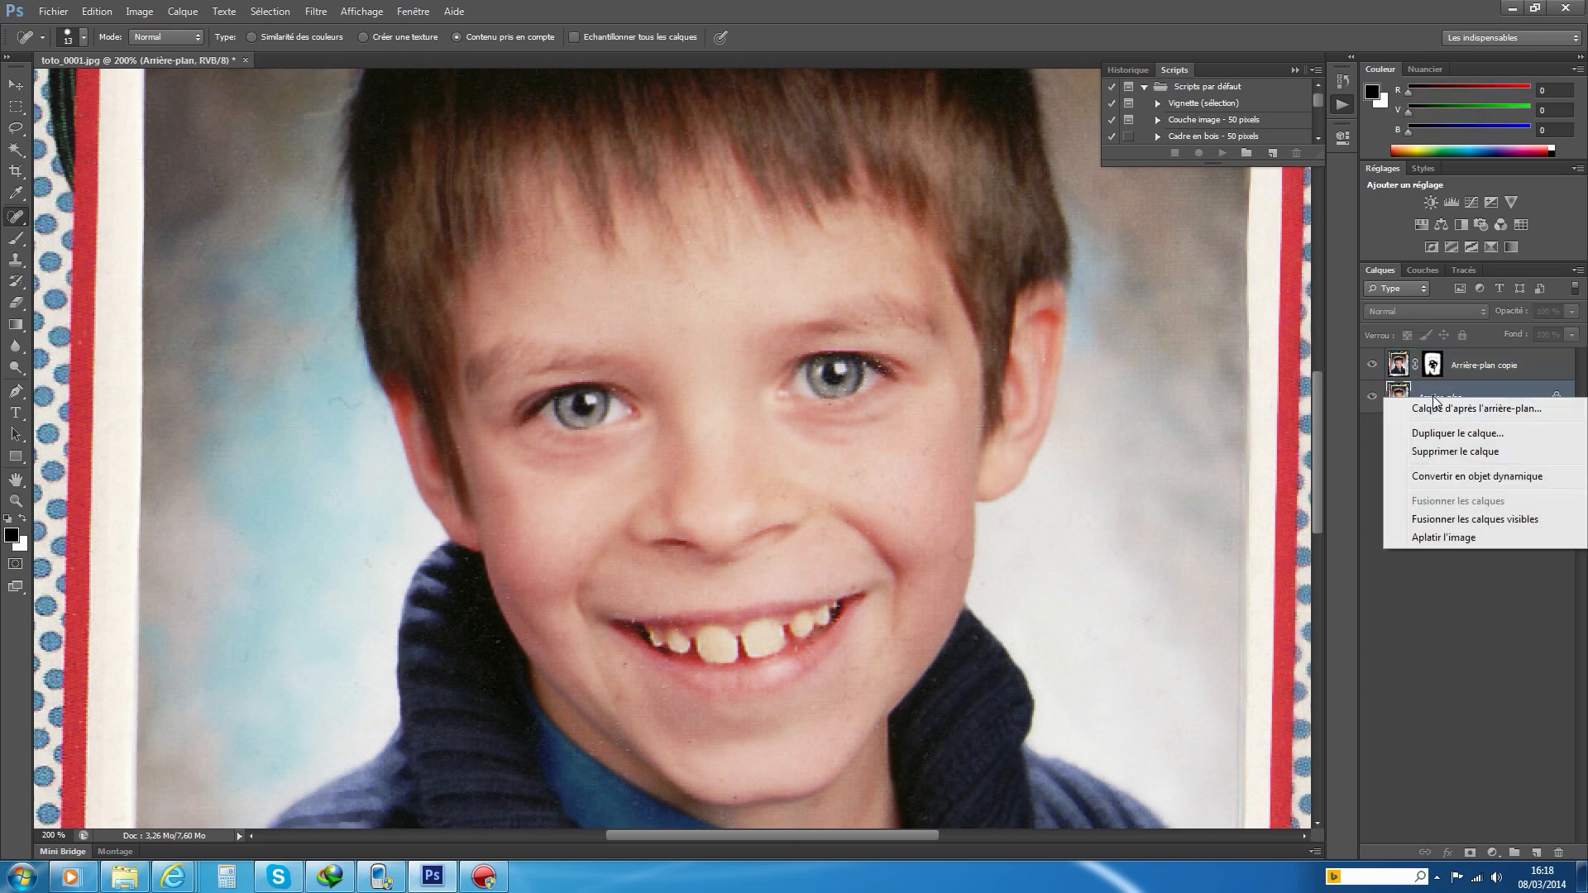
{"action": "left_click", "coordinate": [1444, 436]}
{"action": "left_click", "coordinate": [939, 272]}
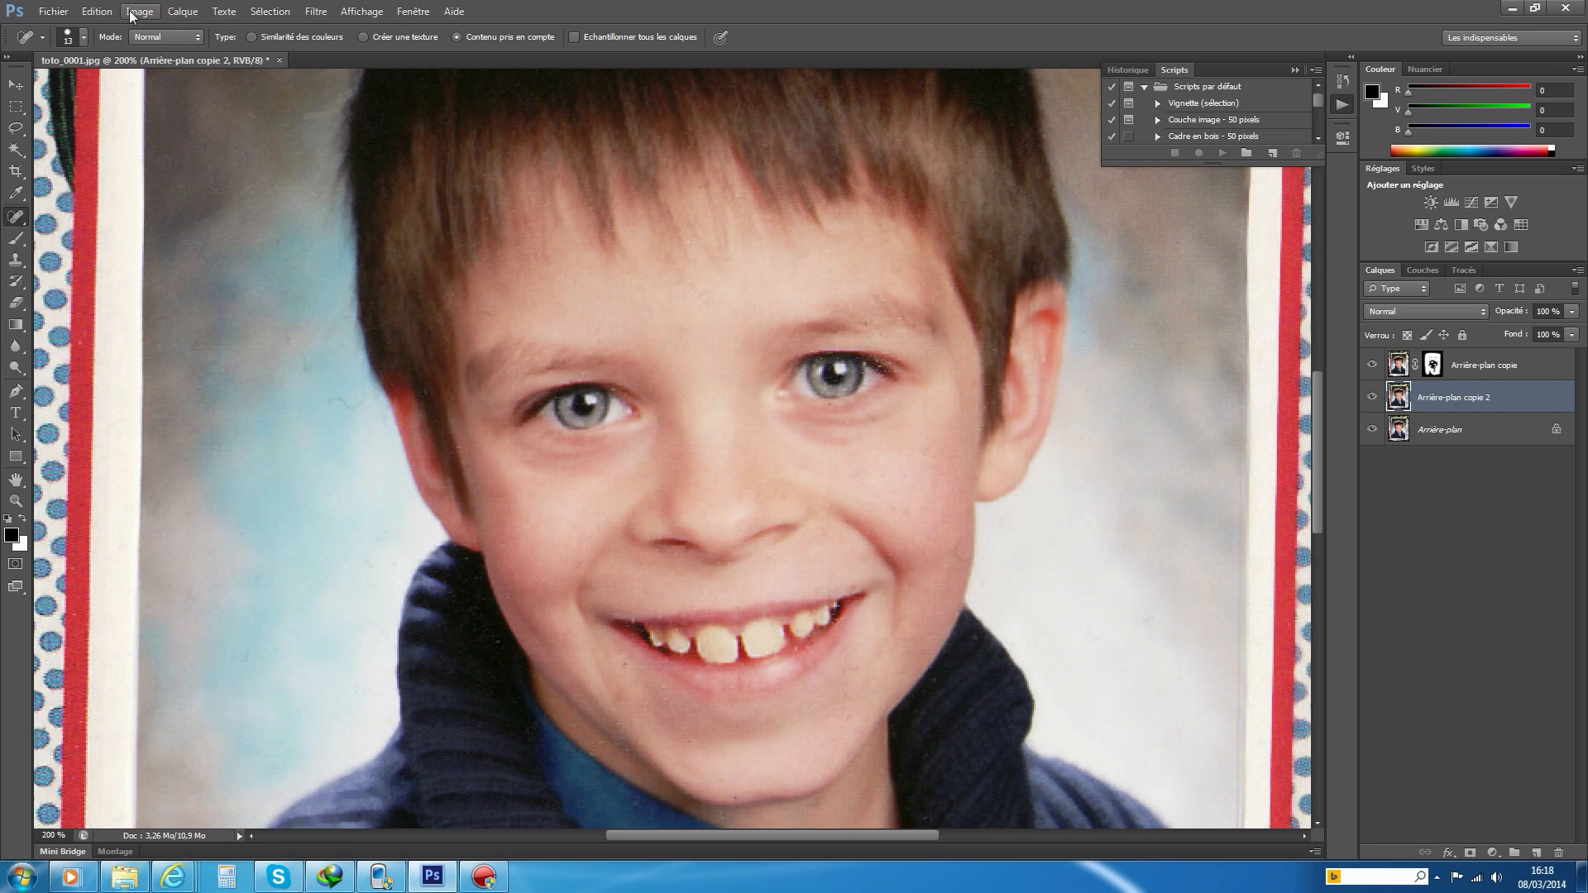
Hide the original Arrière-plan layer and merge the visible layers, keeping the original separate.
{"action": "left_click", "coordinate": [182, 12]}
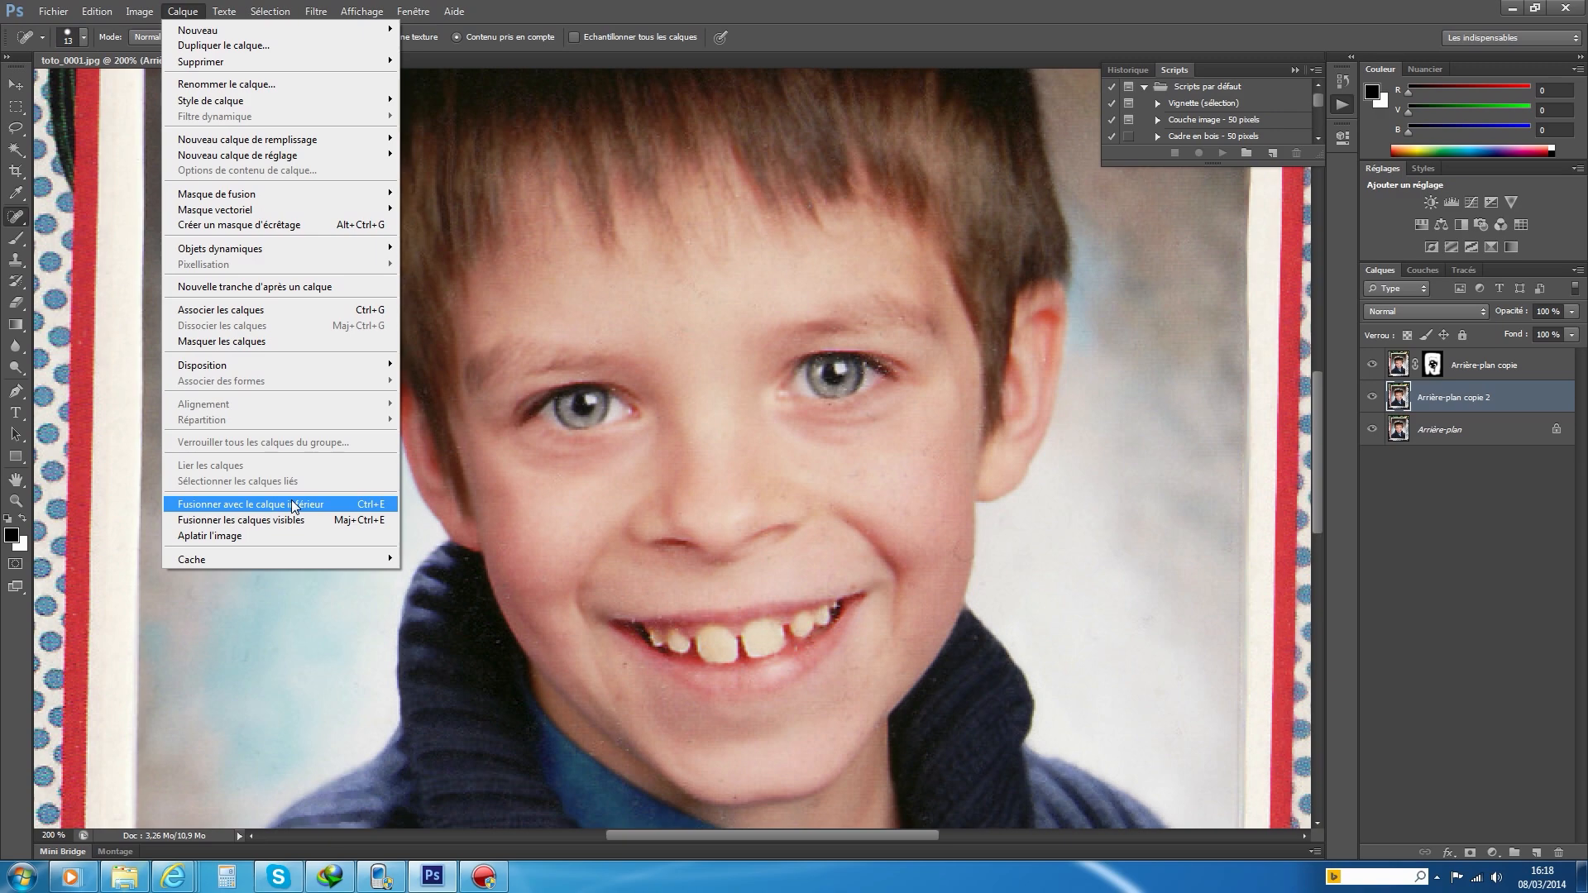
{"action": "left_click", "coordinate": [1374, 426]}
{"action": "left_click", "coordinate": [1373, 429]}
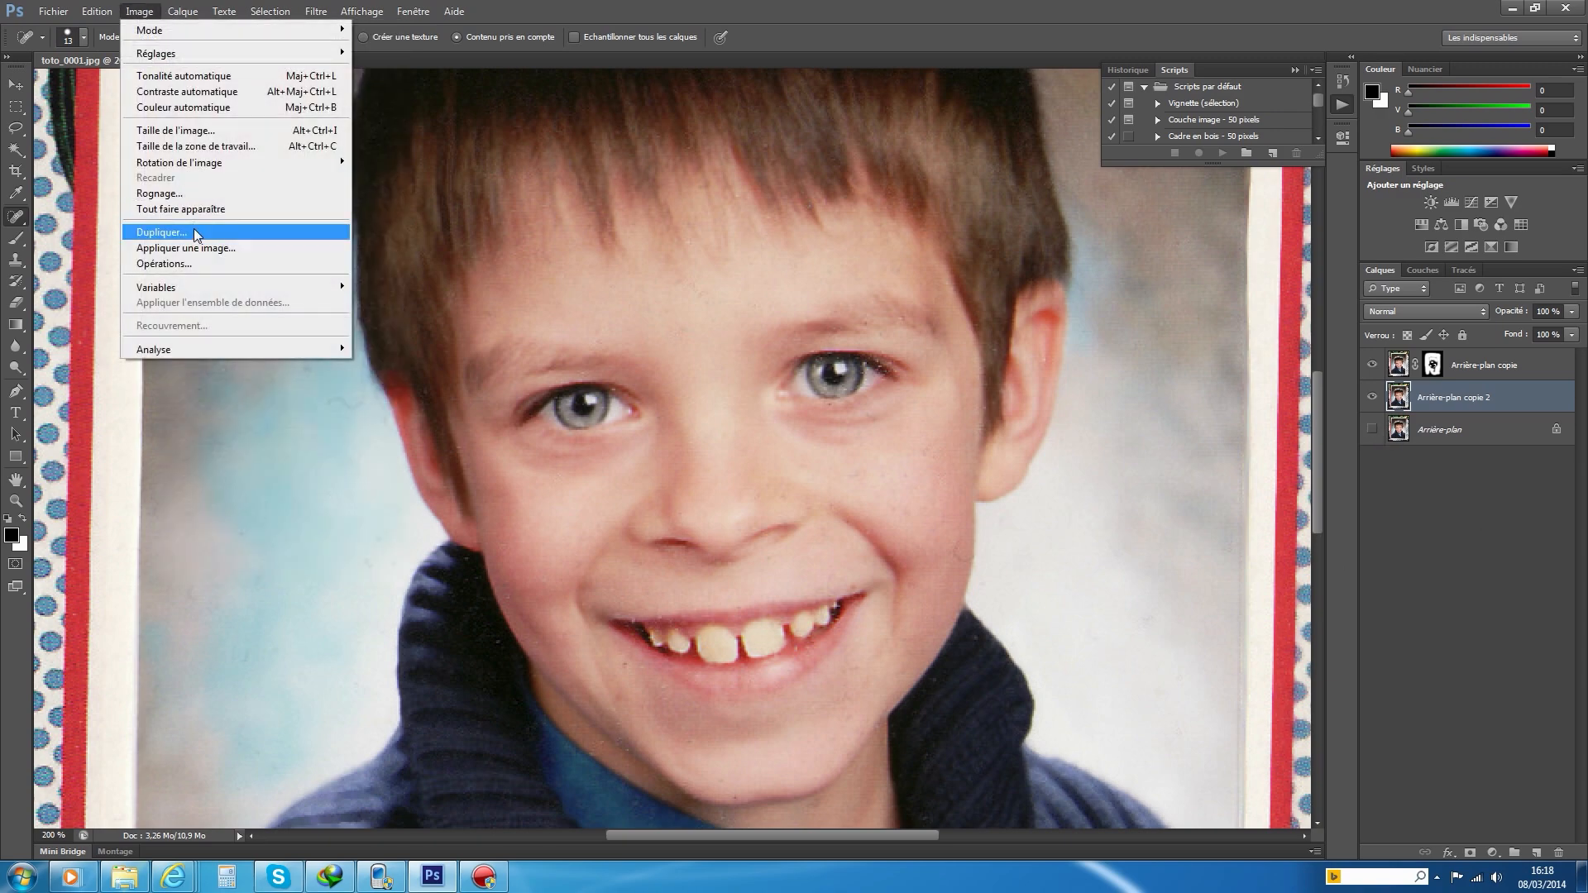
{"action": "mouse_move", "coordinate": [182, 12]}
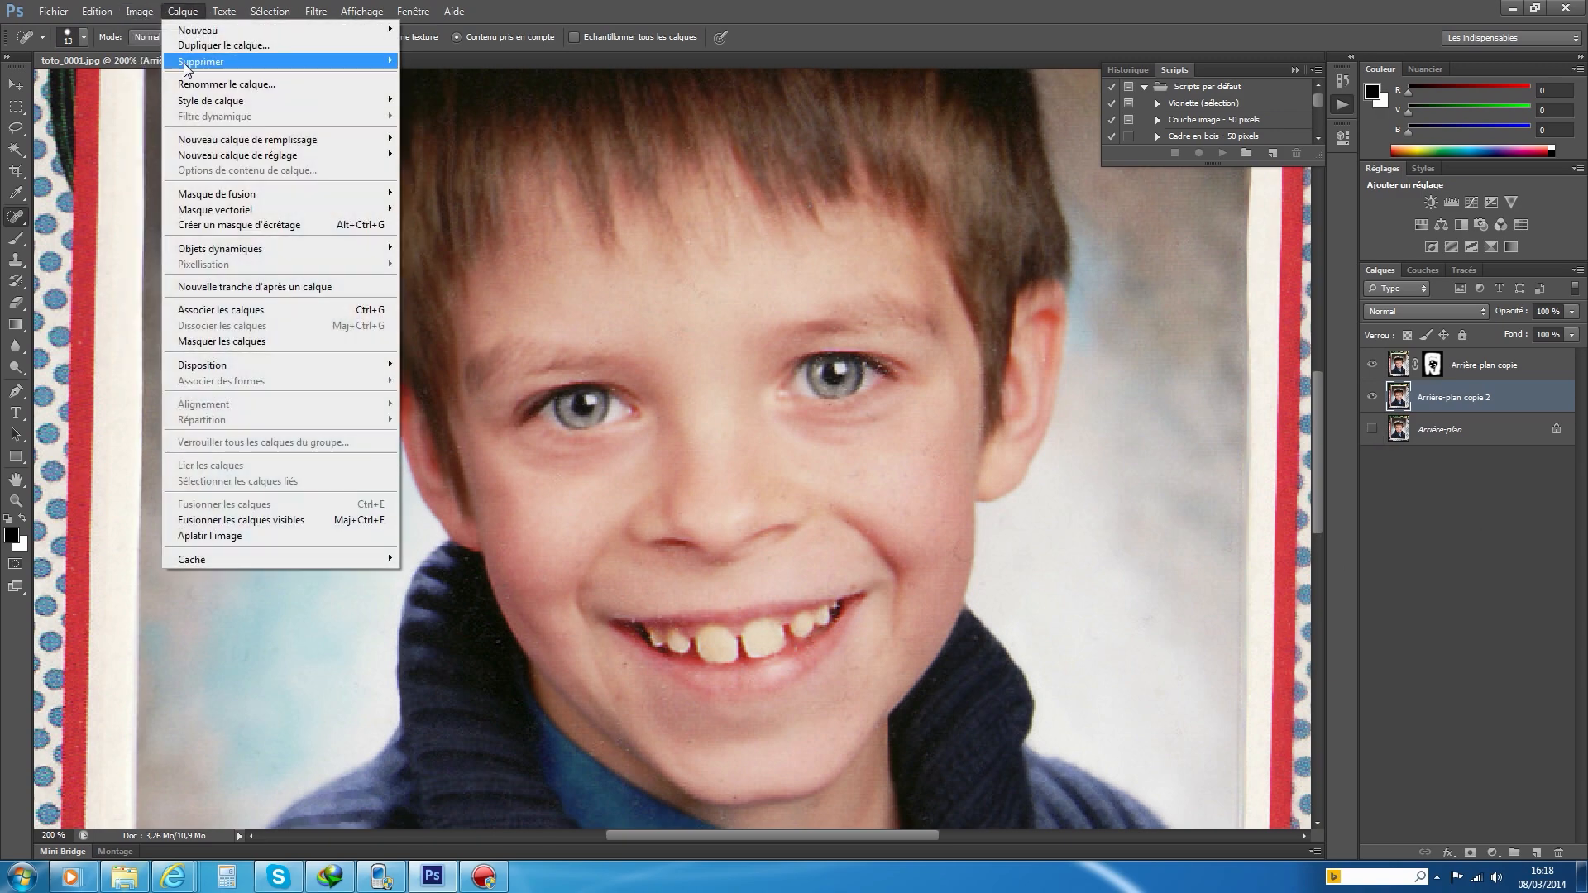
{"action": "left_click", "coordinate": [275, 519]}
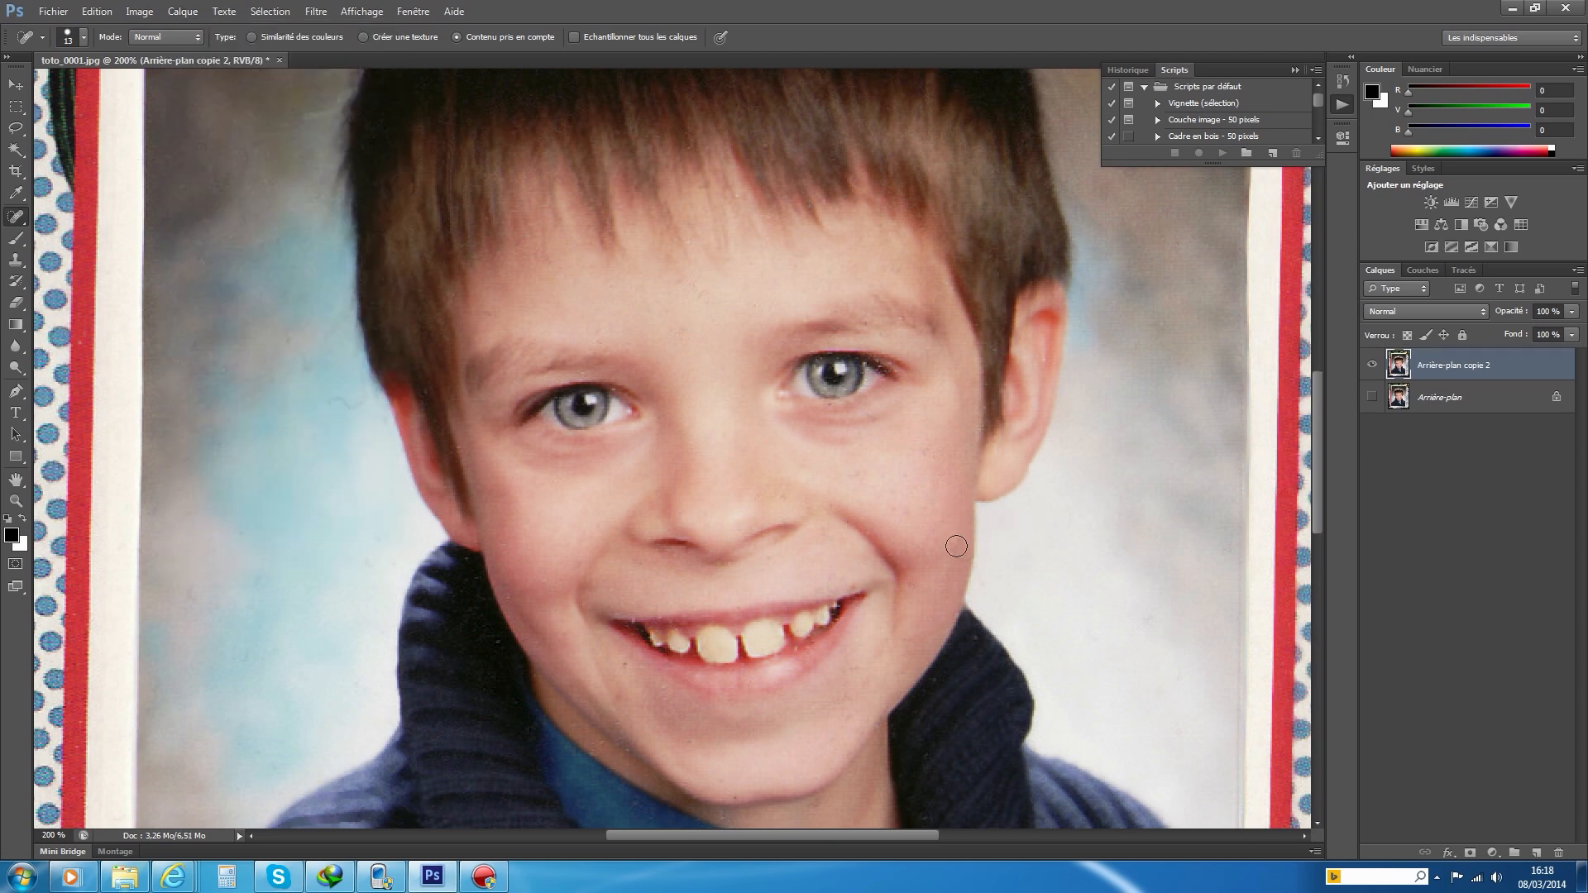
Heal the scratch at the outer edge of the image-right cheek with the Spot Healing Brush, reducing its size to 5 px.
{"action": "left_click_drag", "start_coordinate": [959, 546], "coordinate": [959, 562]}
{"action": "left_click_drag", "start_coordinate": [962, 565], "coordinate": [964, 557]}
{"action": "left_click", "coordinate": [85, 38]}
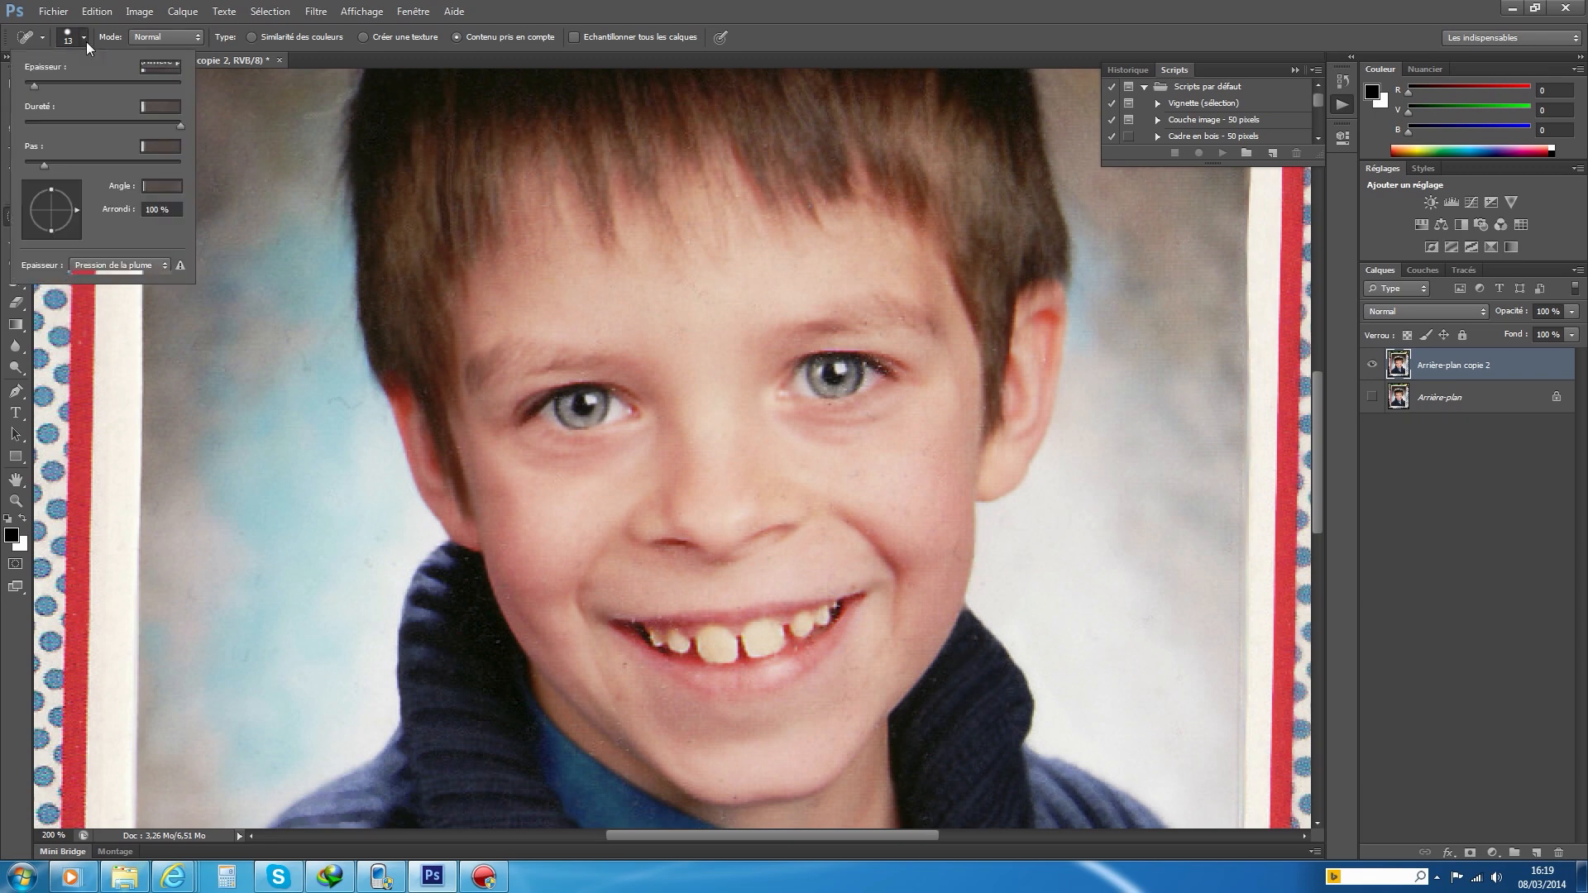
{"action": "left_click", "coordinate": [28, 83]}
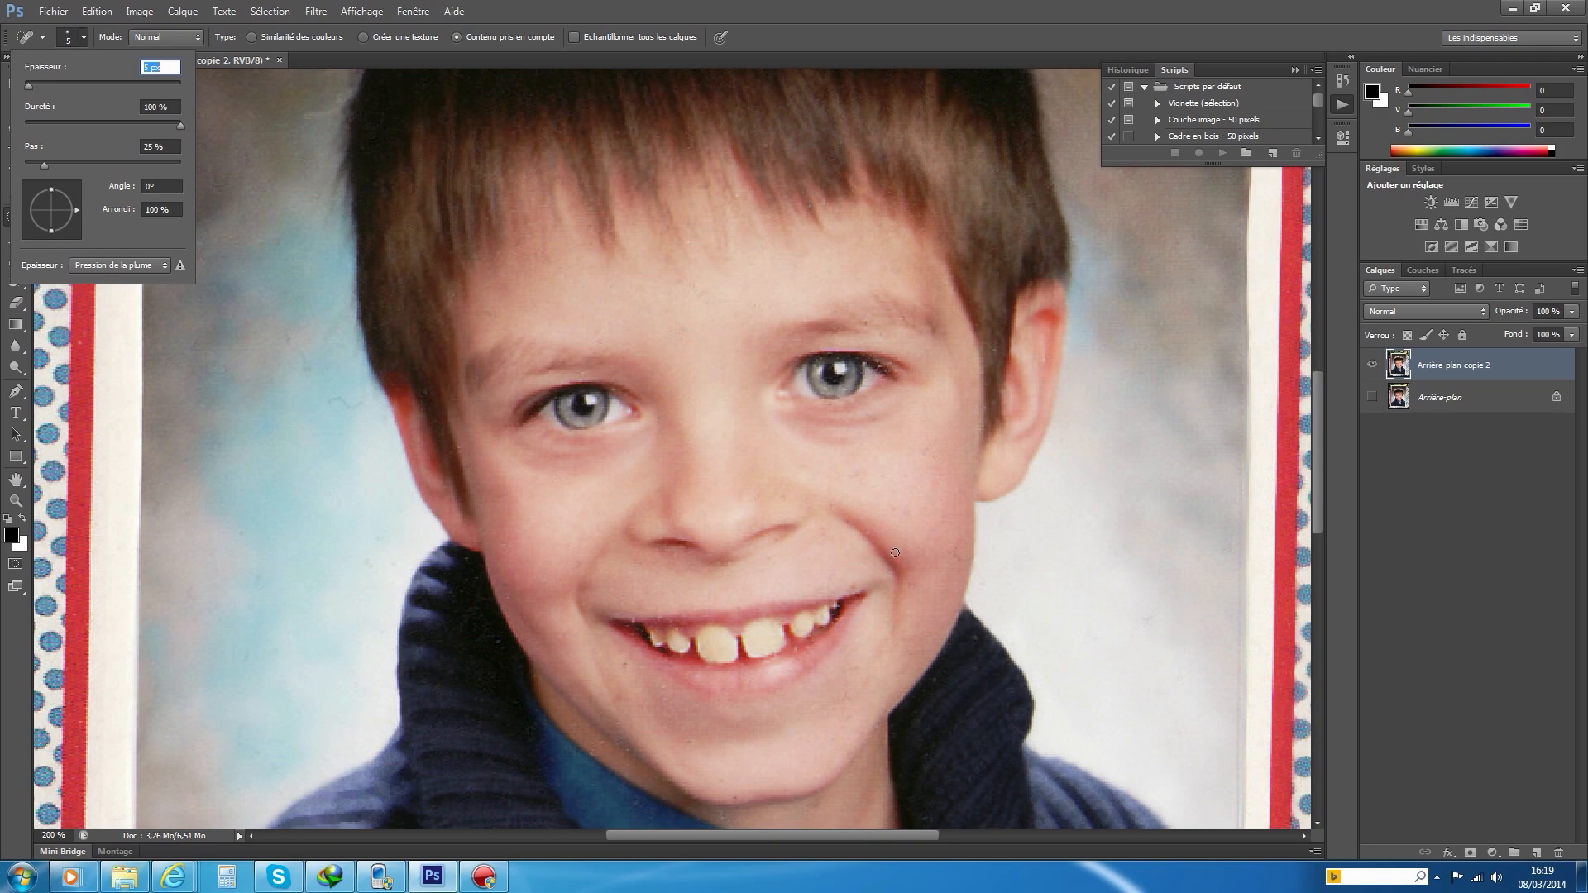
{"action": "left_click", "coordinate": [16, 501]}
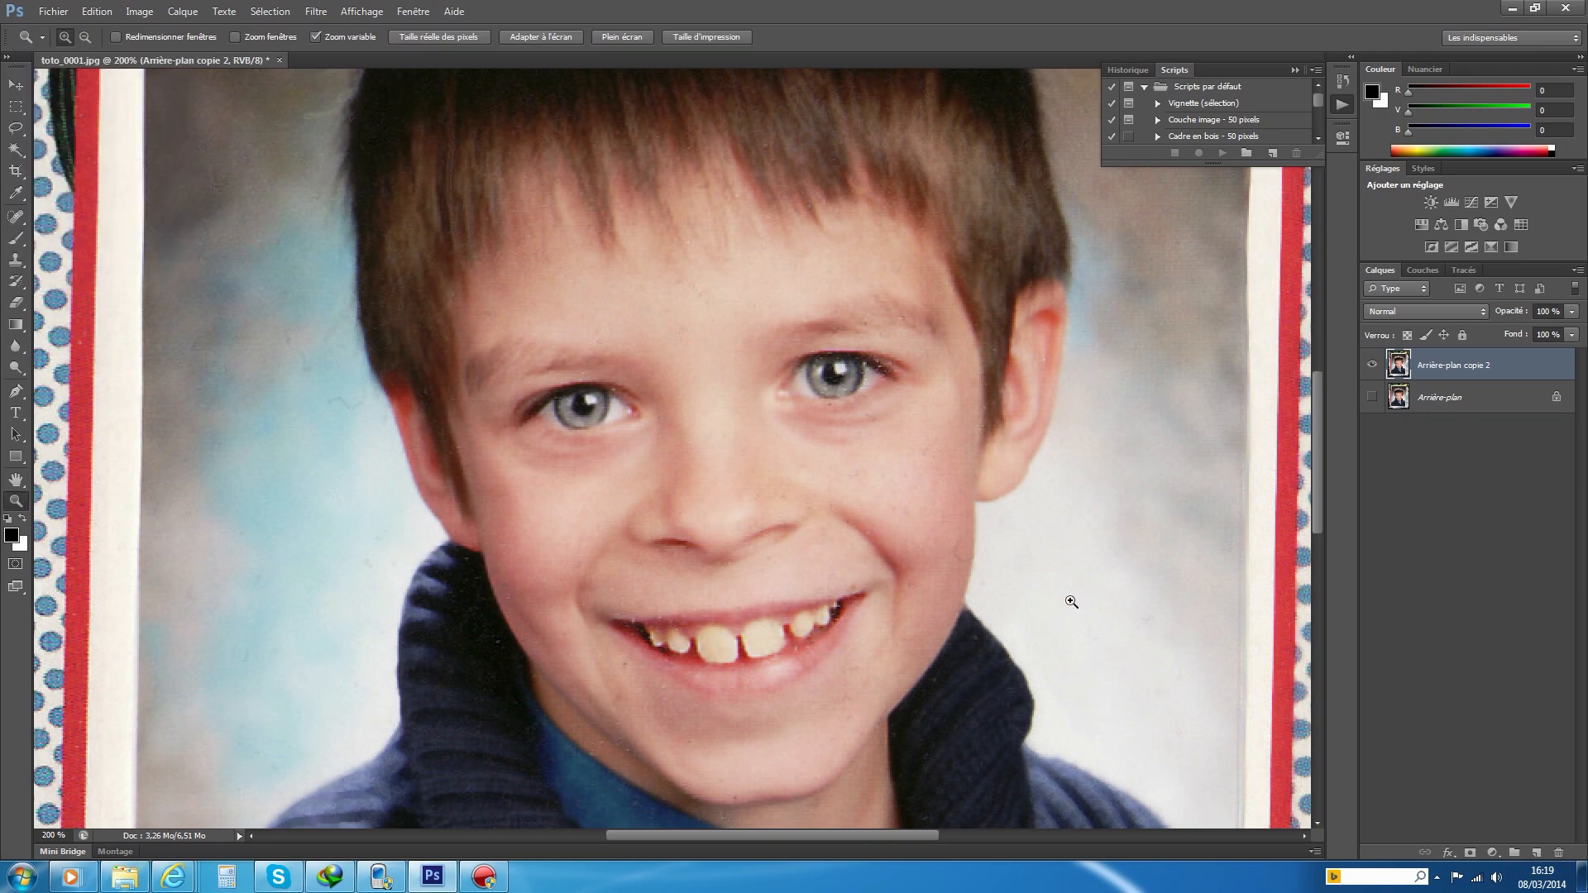
{"action": "left_click", "coordinate": [961, 567]}
{"action": "left_click", "coordinate": [918, 589]}
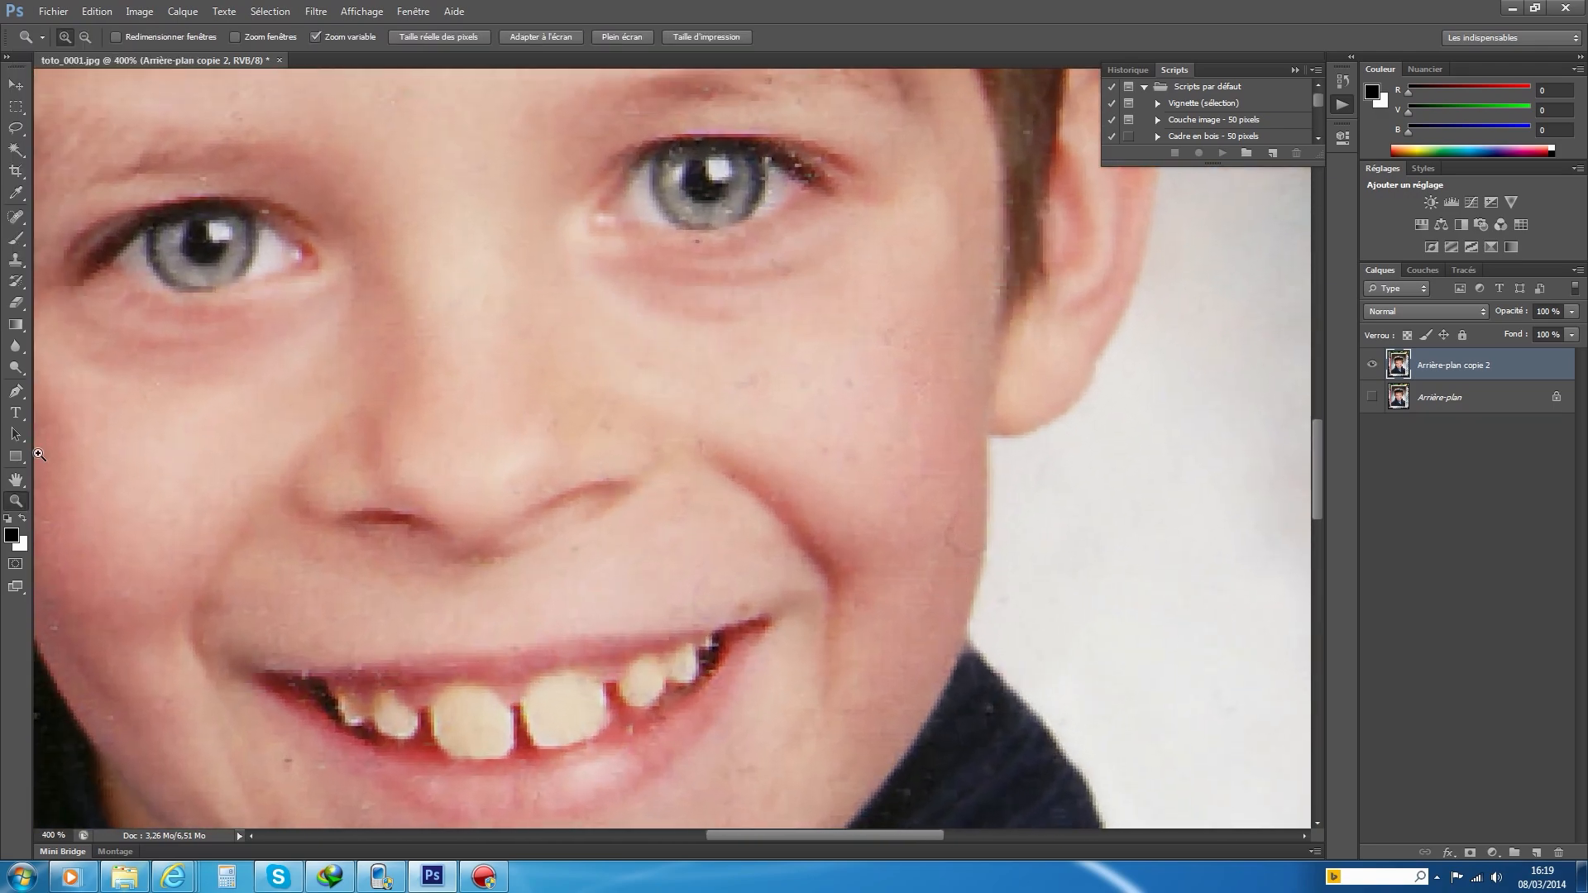
{"action": "left_click", "coordinate": [16, 216]}
{"action": "left_click_drag", "start_coordinate": [951, 518], "coordinate": [967, 551]}
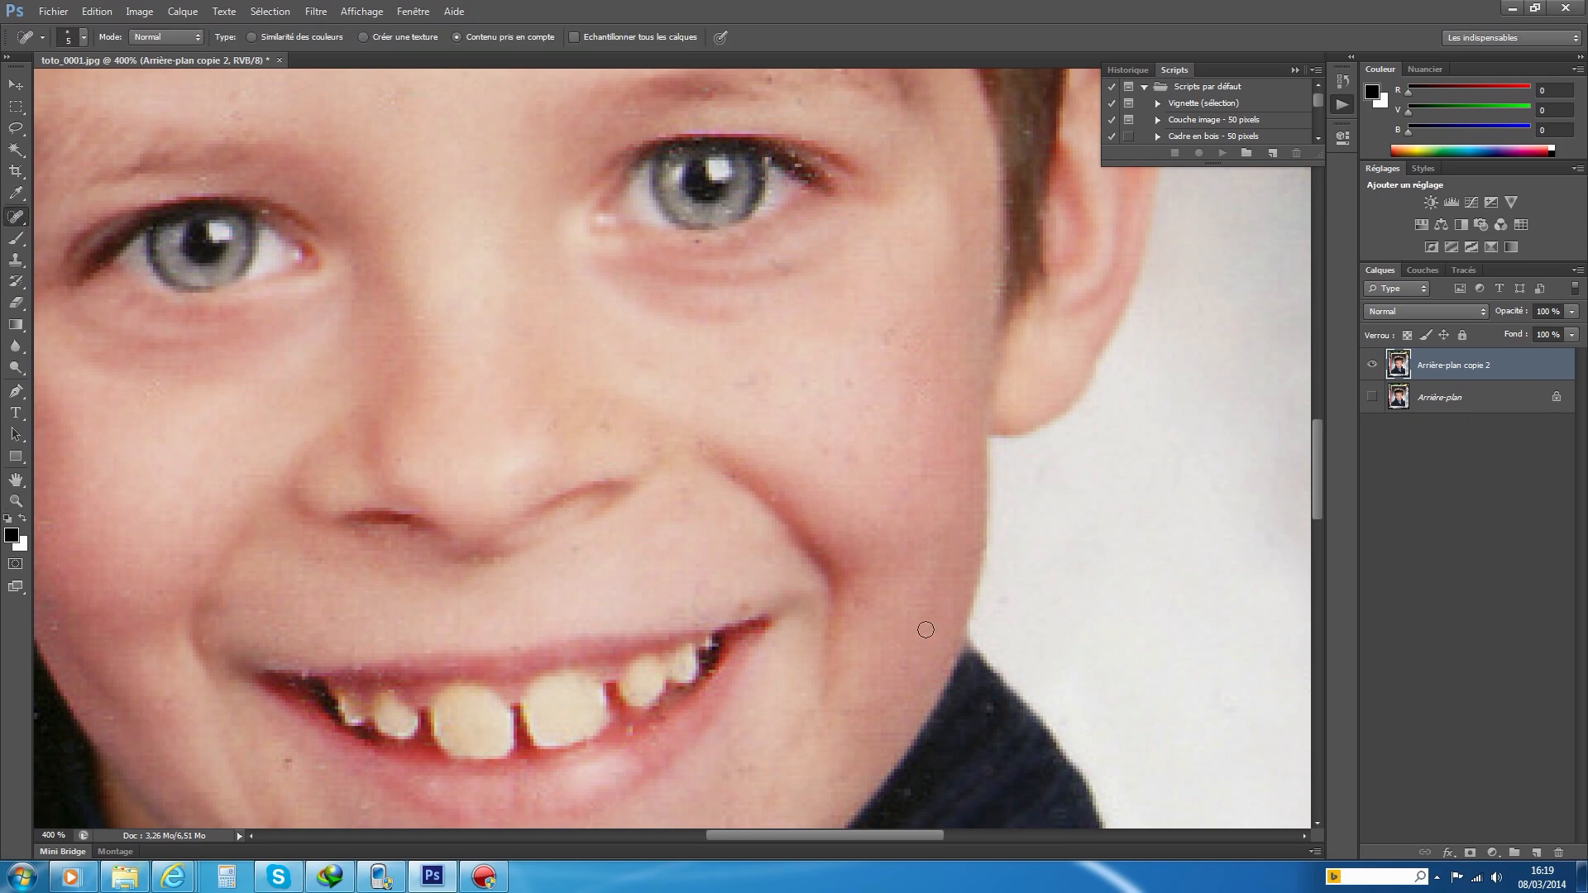
{"action": "left_click_drag", "start_coordinate": [973, 552], "coordinate": [976, 553]}
Heal the specks on the image-right cheek and beside the image-left mouth corner with the Spot Healing Brush.
{"action": "mouse_move", "coordinate": [736, 381]}
{"action": "left_mouse_down"}
{"action": "mouse_move", "coordinate": [852, 393]}
{"action": "mouse_move", "coordinate": [891, 337]}
{"action": "left_mouse_up"}
{"action": "left_click_drag", "start_coordinate": [313, 676], "coordinate": [303, 674]}
{"action": "mouse_move", "coordinate": [483, 876]}
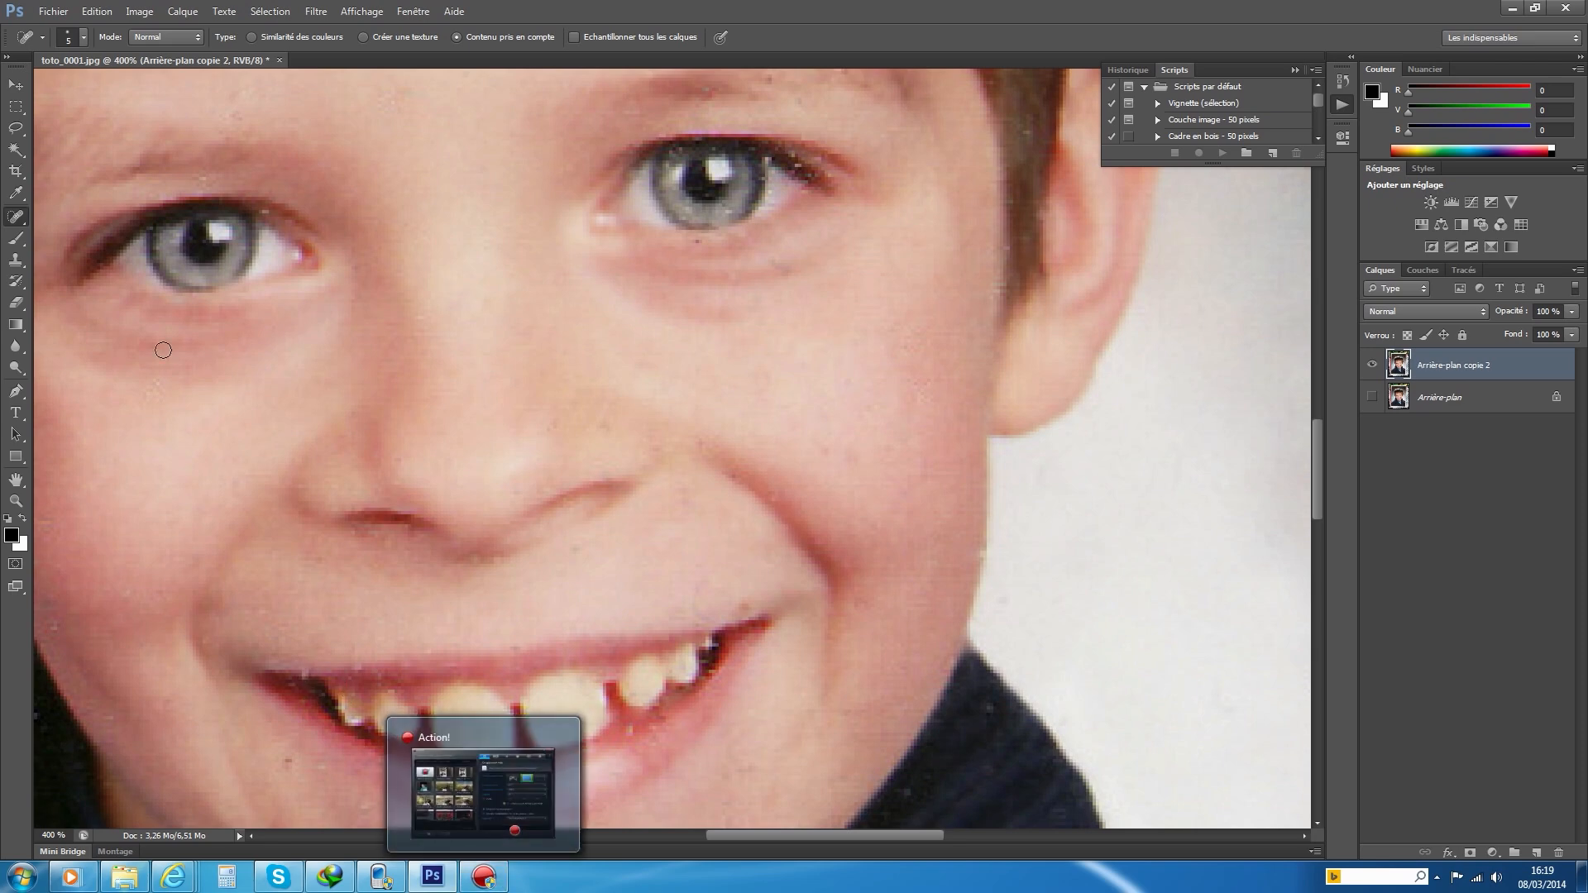
Switch to the Healing Brush (Outil Correcteur) and sample source areas beside the mouth corner and lower lip for retouching.
{"action": "right_click", "coordinate": [24, 221]}
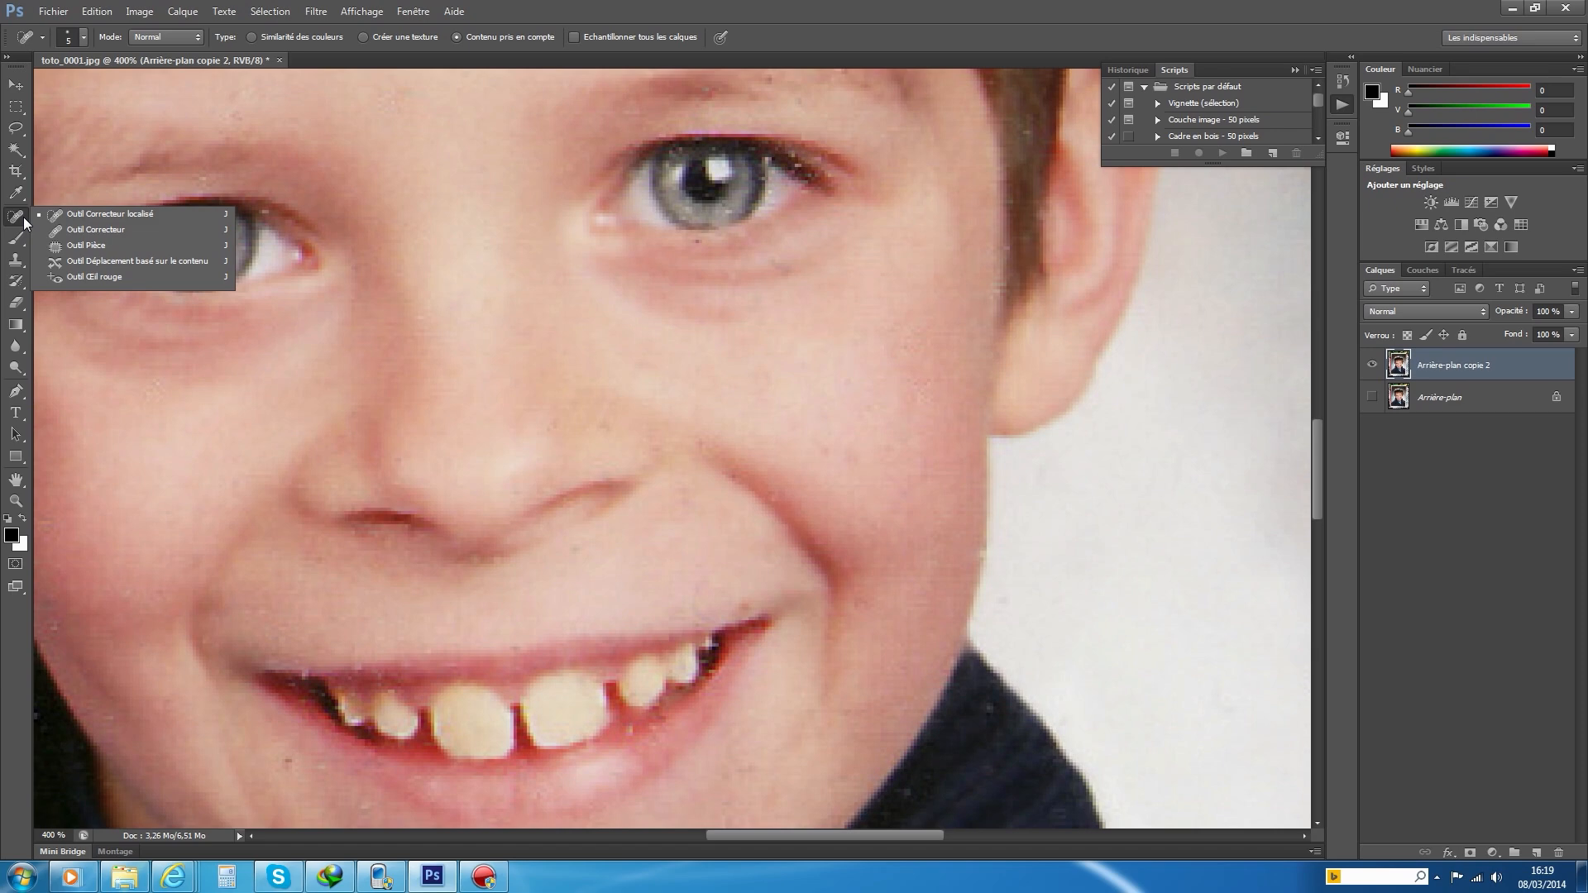
{"action": "left_click", "coordinate": [102, 231]}
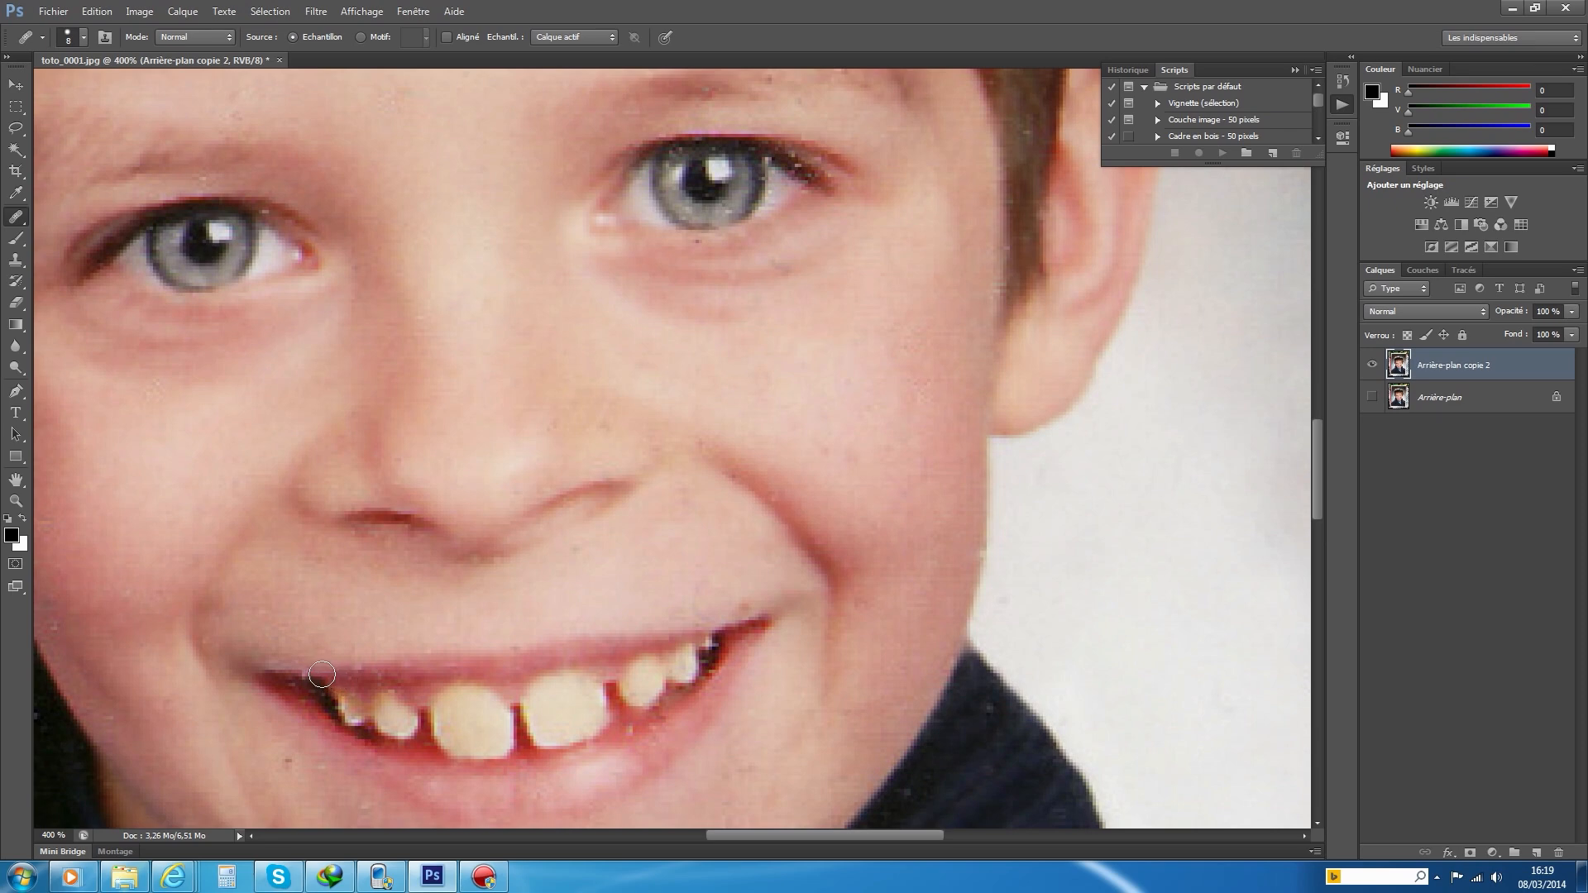
{"action": "left_click", "coordinate": [322, 675], "text": "alt"}
{"action": "left_click", "coordinate": [646, 731], "text": "alt"}
Retouch specks on the forehead and around the eyes with the Healing Brush, reducing its size to 4 px.
{"action": "scroll", "coordinate": [581, 521], "scroll_direction": "up", "scroll_amount": 3}
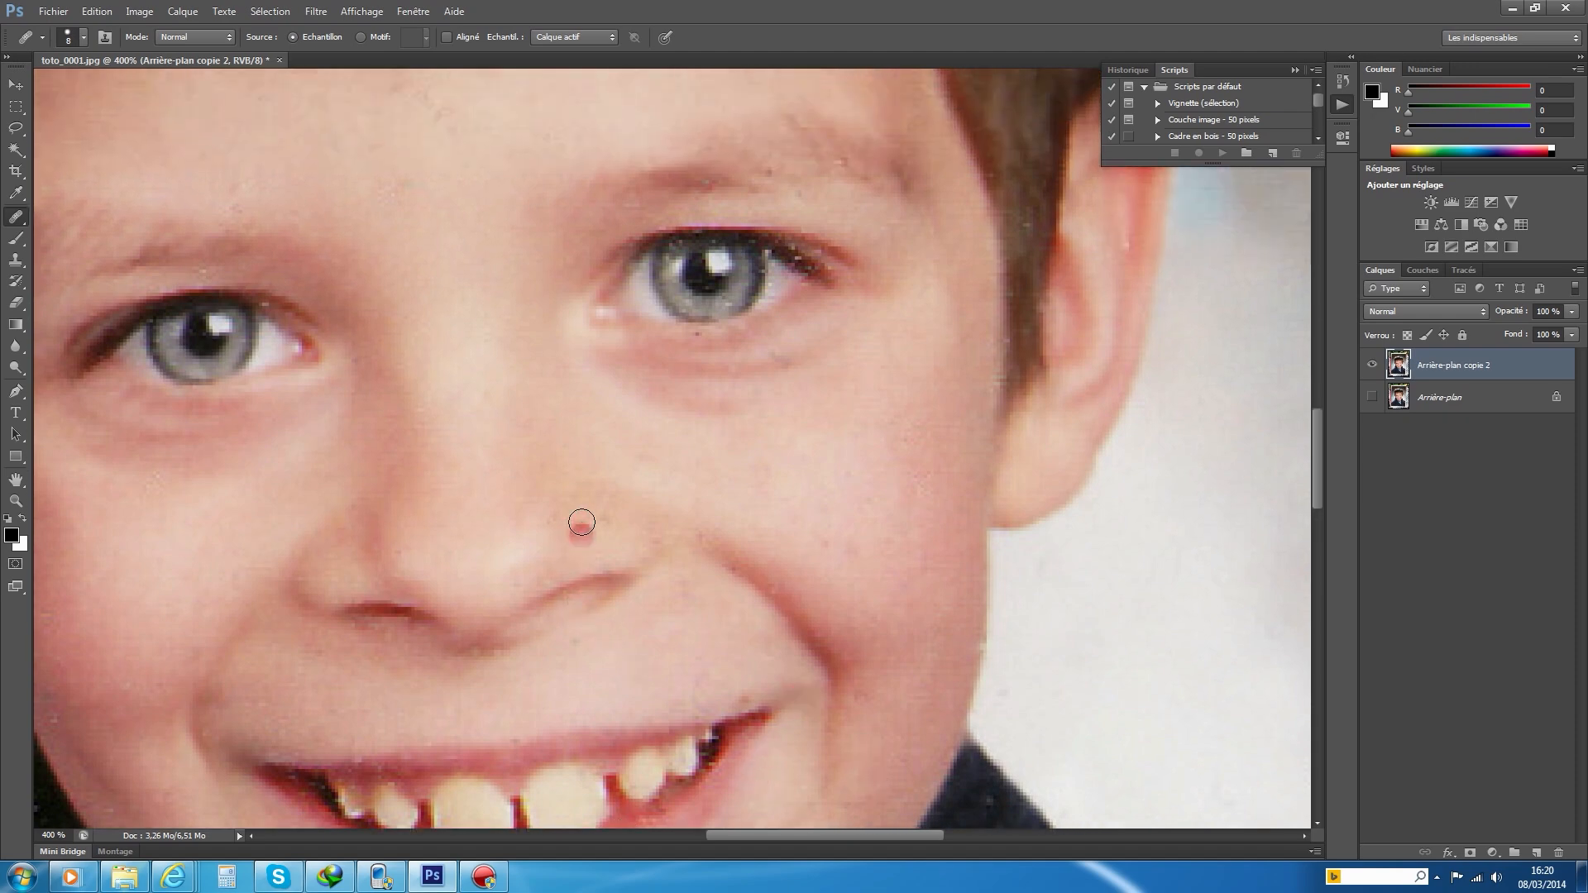
{"action": "scroll", "coordinate": [582, 522], "scroll_direction": "up", "scroll_amount": 5}
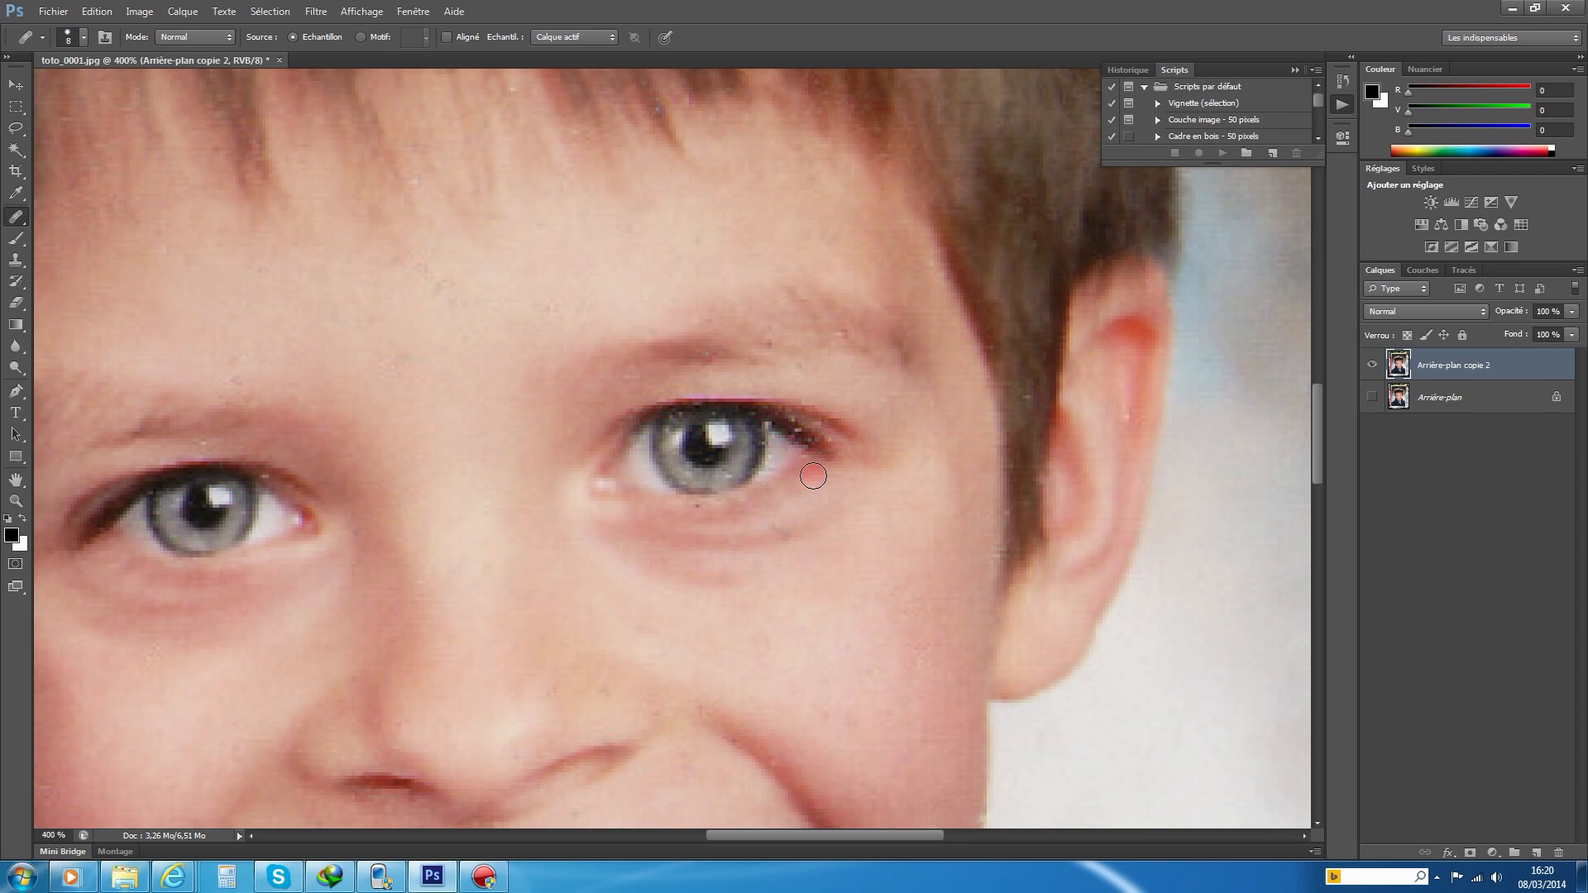
{"action": "left_click", "coordinate": [255, 326]}
{"action": "left_click", "coordinate": [81, 38]}
{"action": "left_click", "coordinate": [32, 84]}
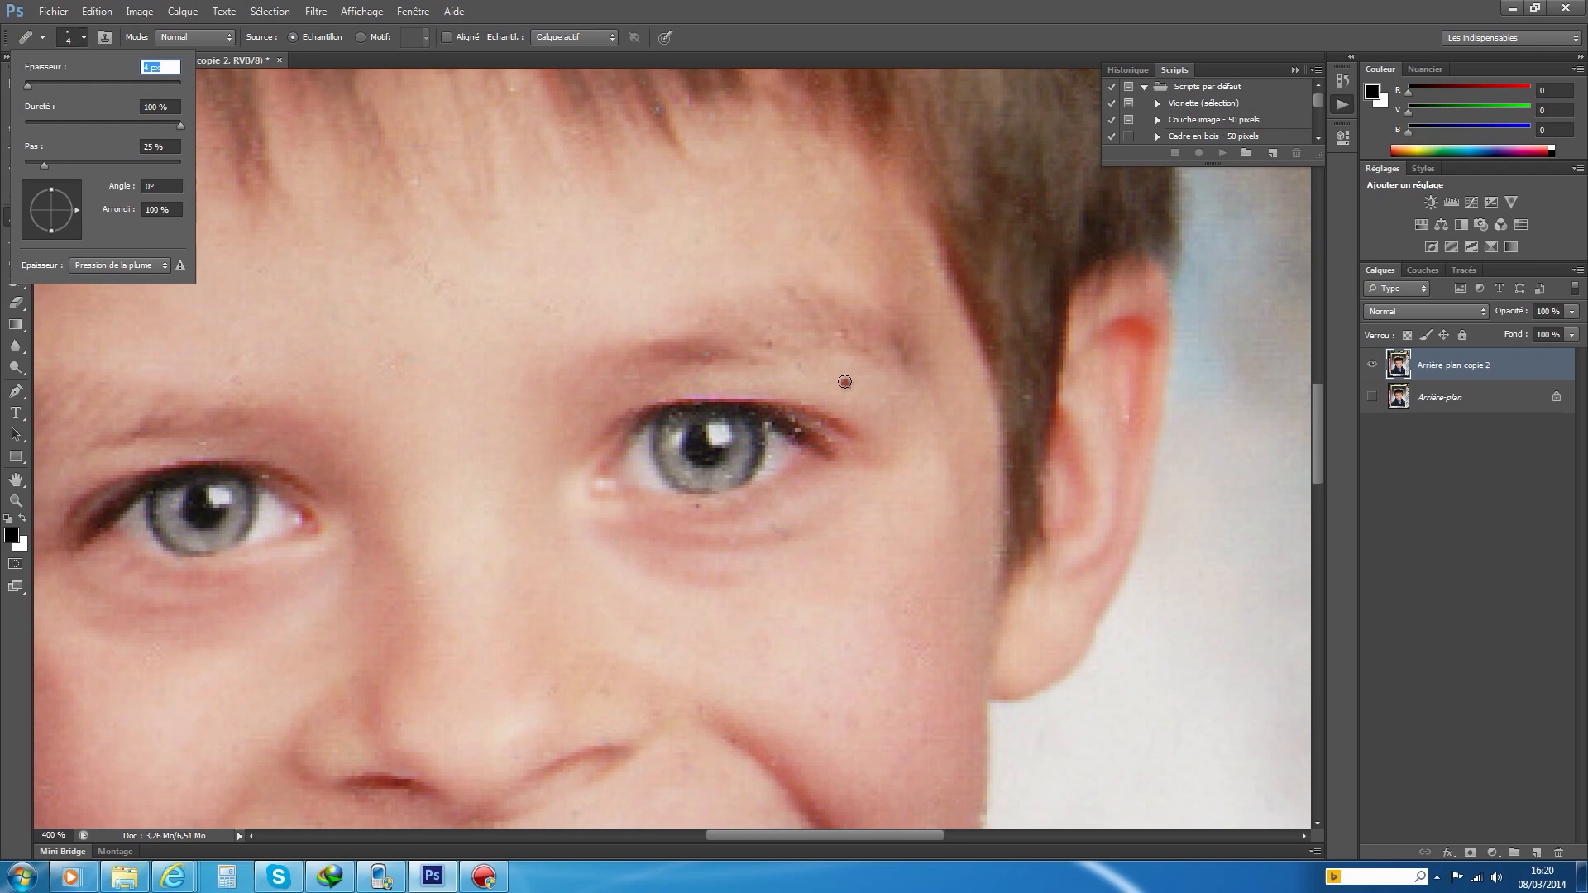
{"action": "left_click", "coordinate": [783, 429]}
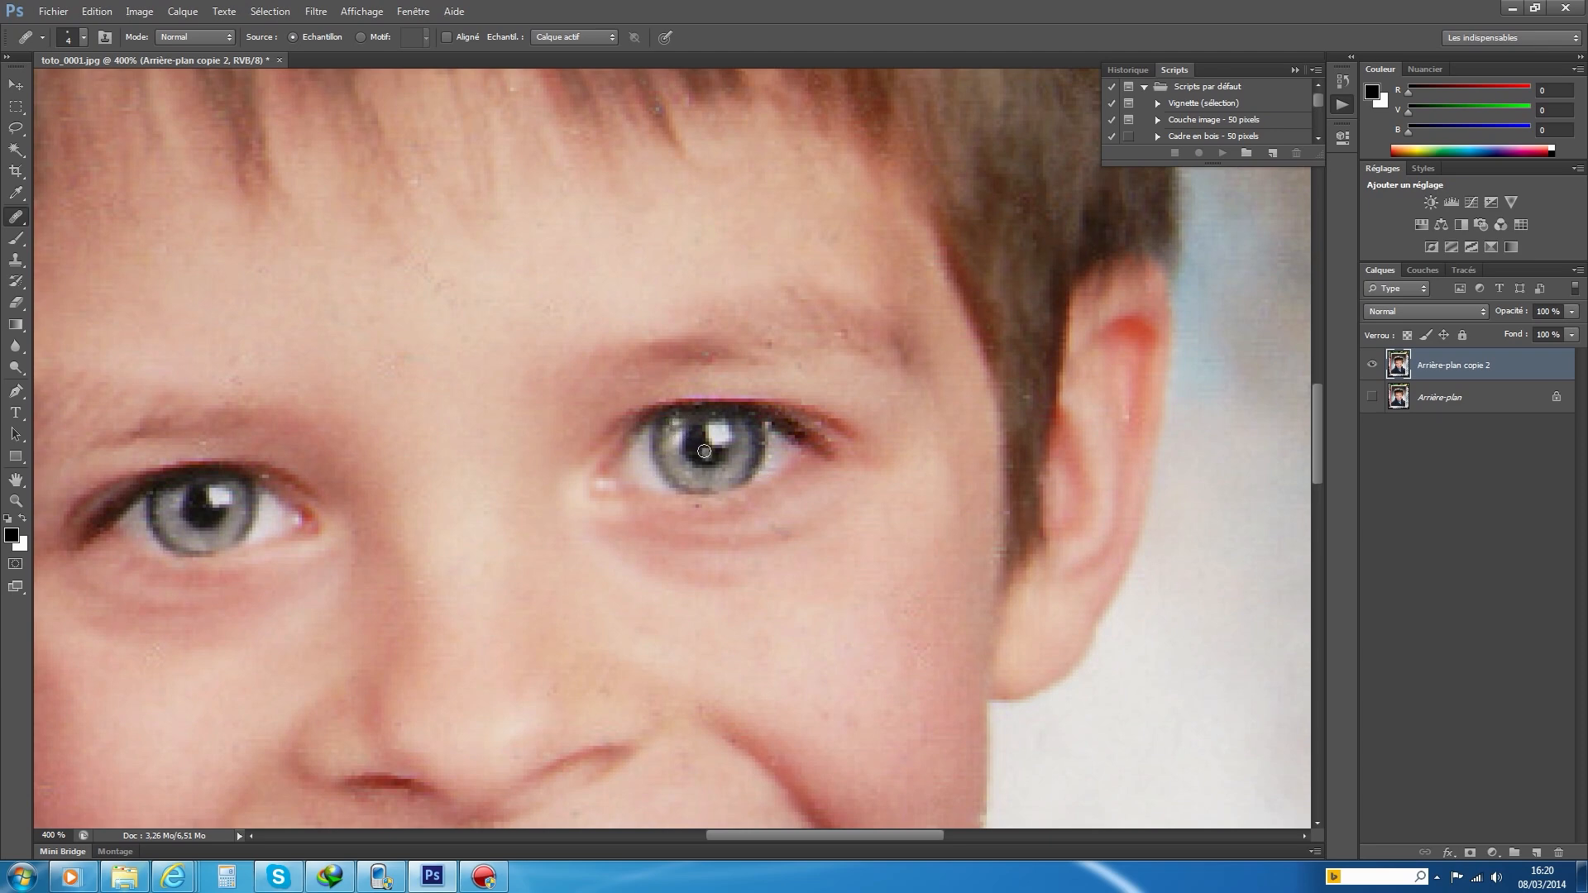
{"action": "left_click", "coordinate": [347, 453]}
Repair the dark speck below the image-left mouth corner with the Patch tool (Outil Pièce), using nearby clean skin.
{"action": "left_click", "coordinate": [19, 504]}
{"action": "right_click", "coordinate": [250, 487]}
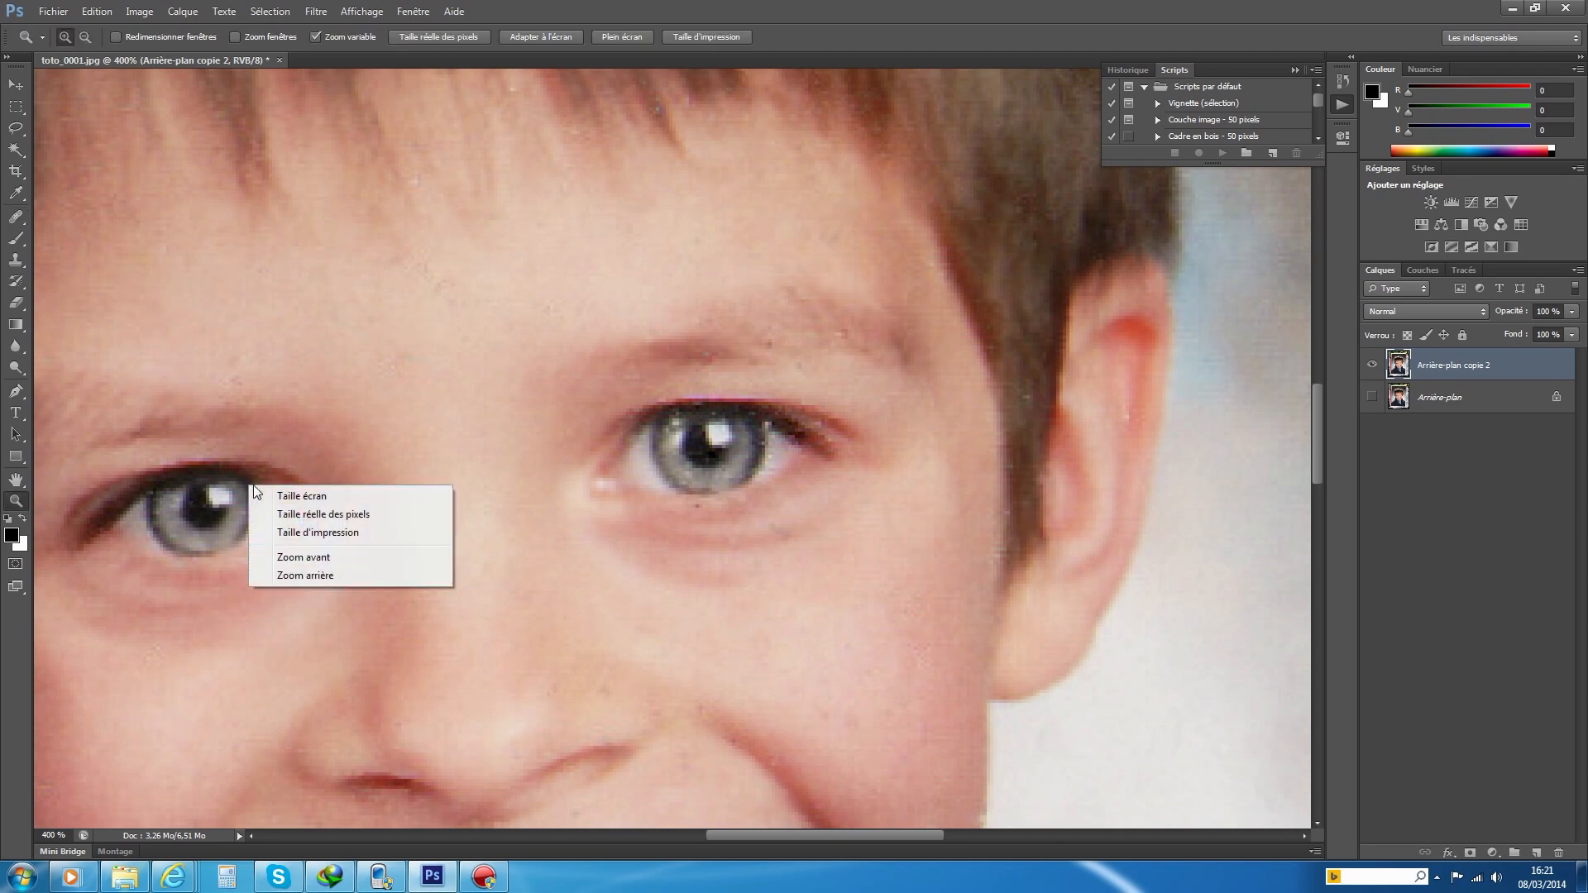
{"action": "left_click", "coordinate": [318, 497]}
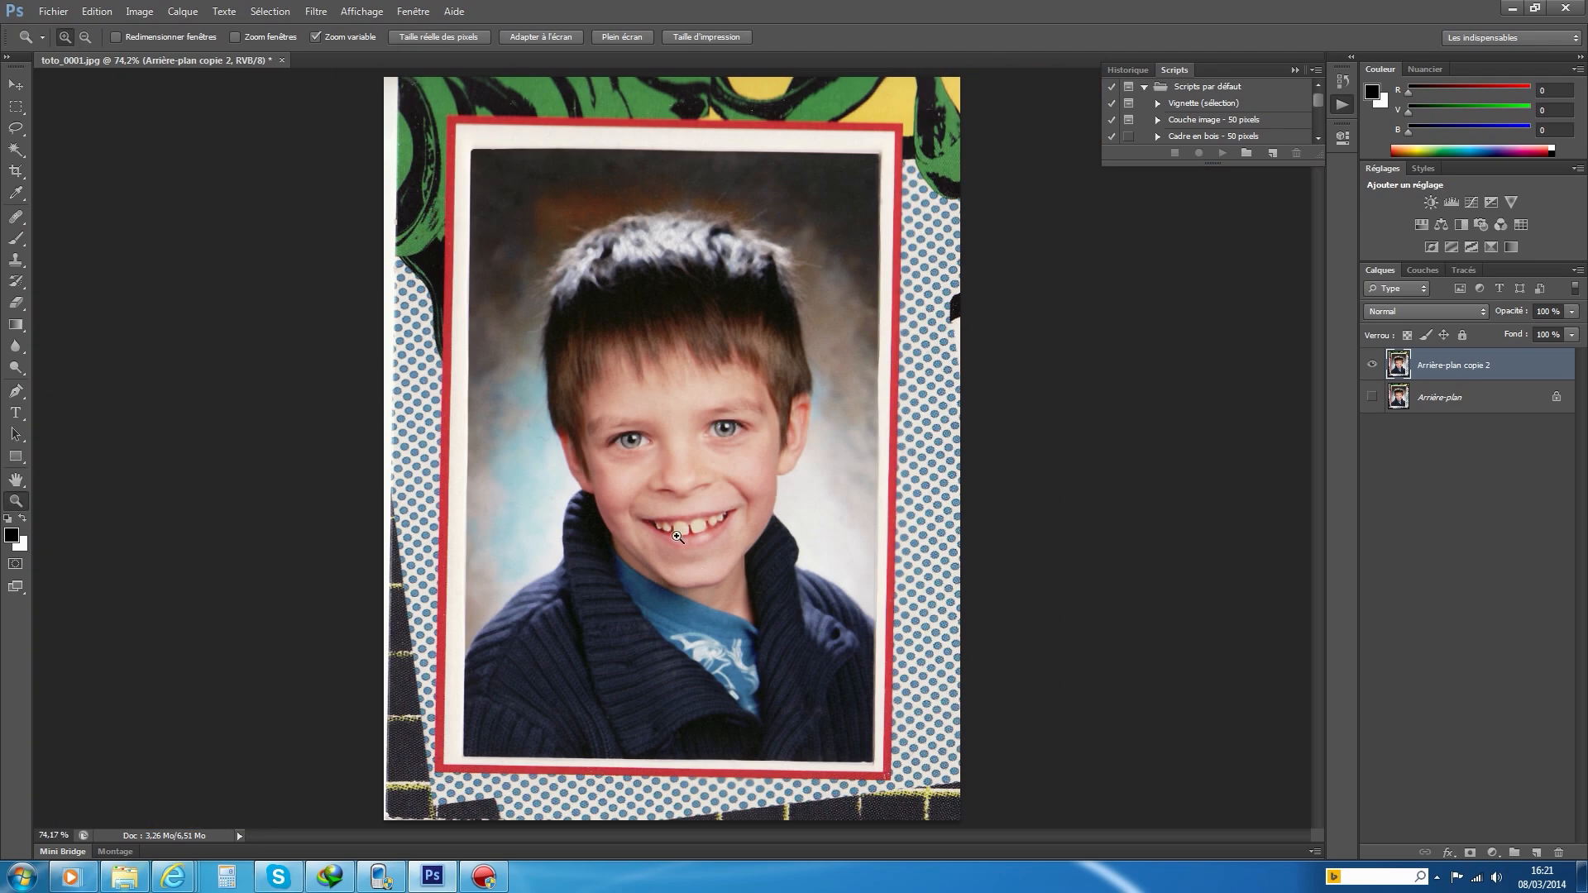
{"action": "left_click", "coordinate": [633, 546]}
{"action": "left_click", "coordinate": [661, 546]}
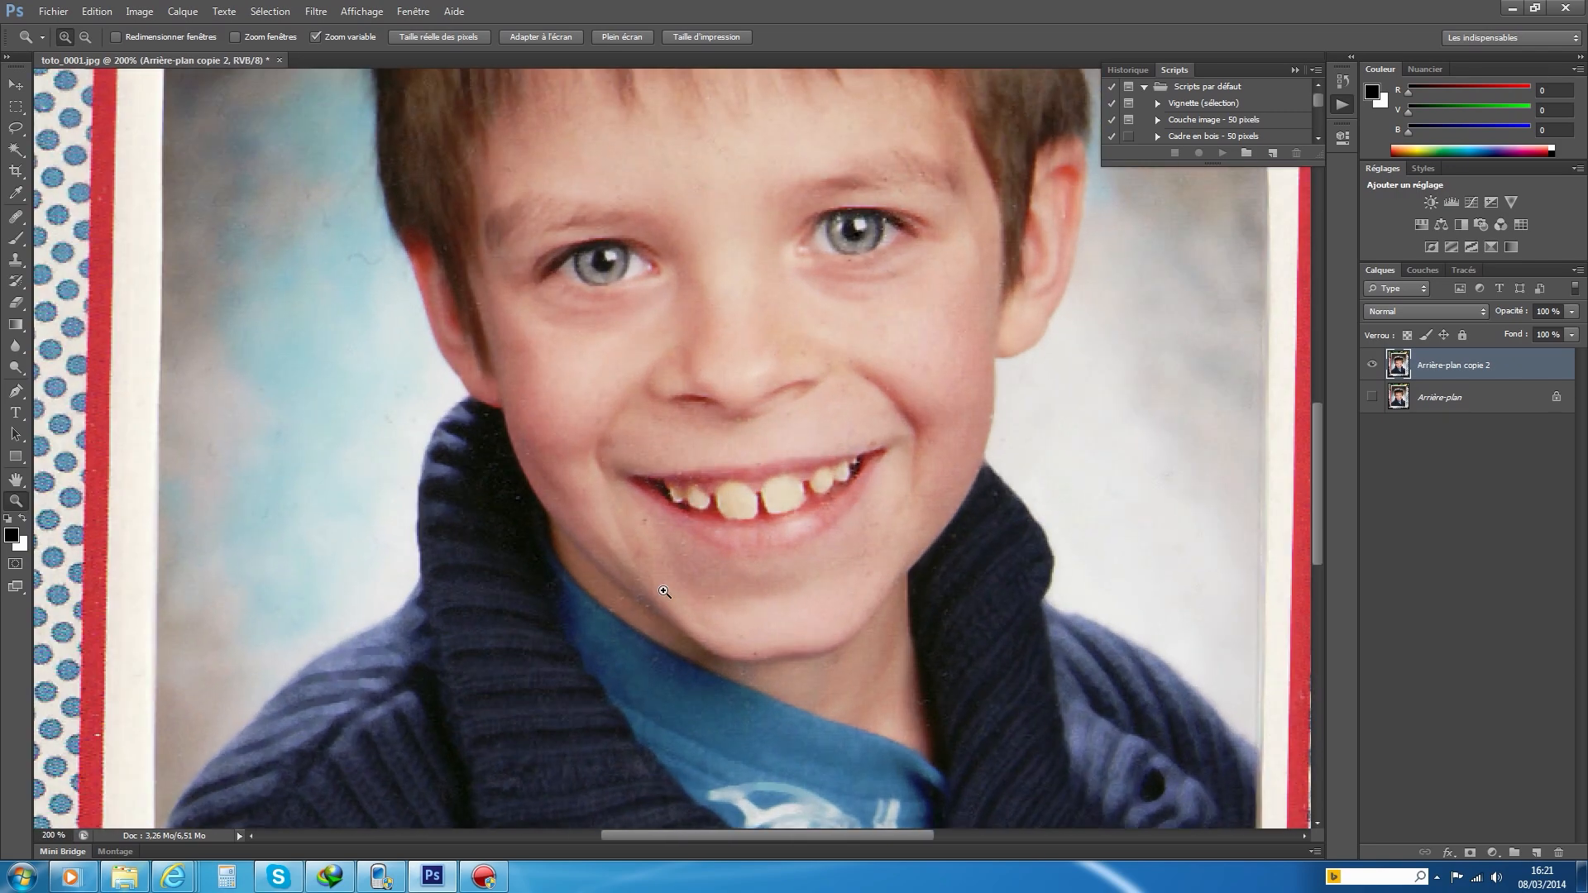
{"action": "left_click", "coordinate": [672, 538]}
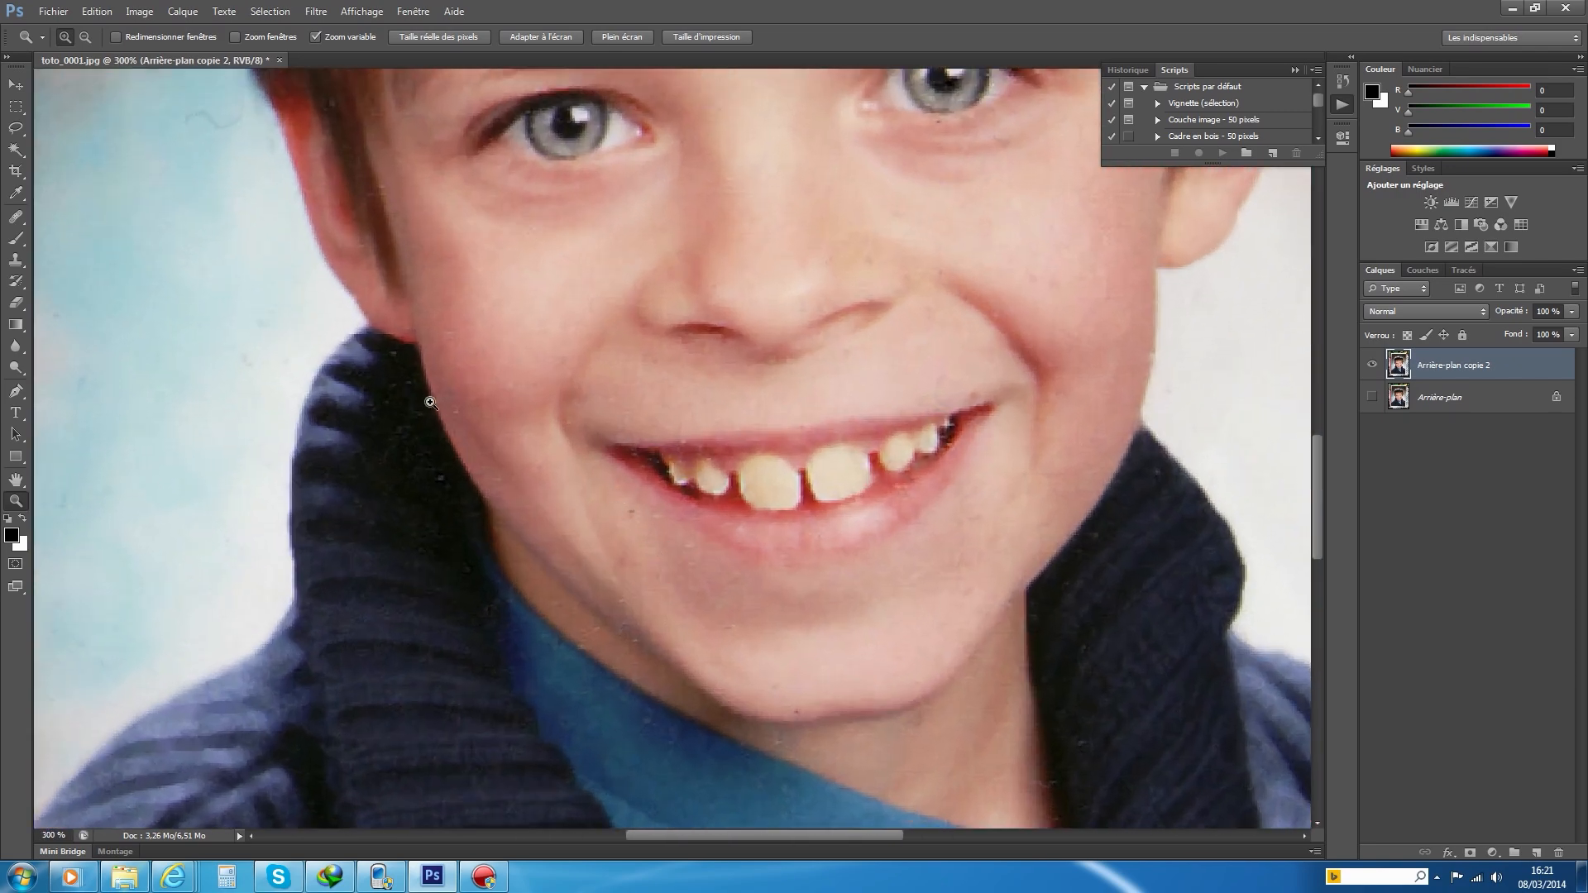
{"action": "left_click", "coordinate": [18, 222]}
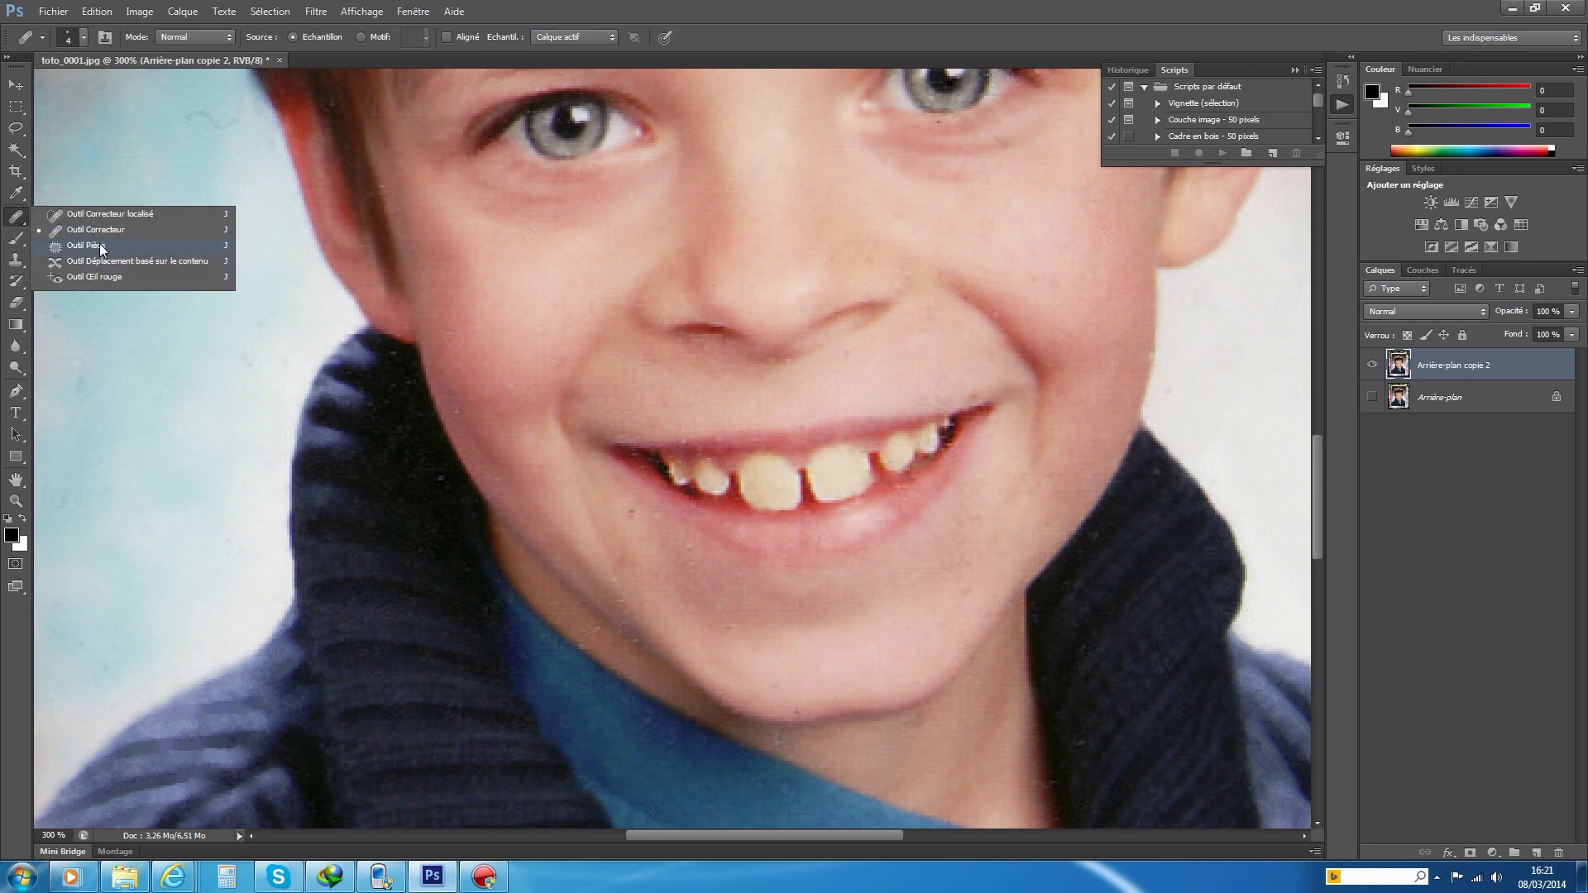
{"action": "left_click", "coordinate": [104, 244]}
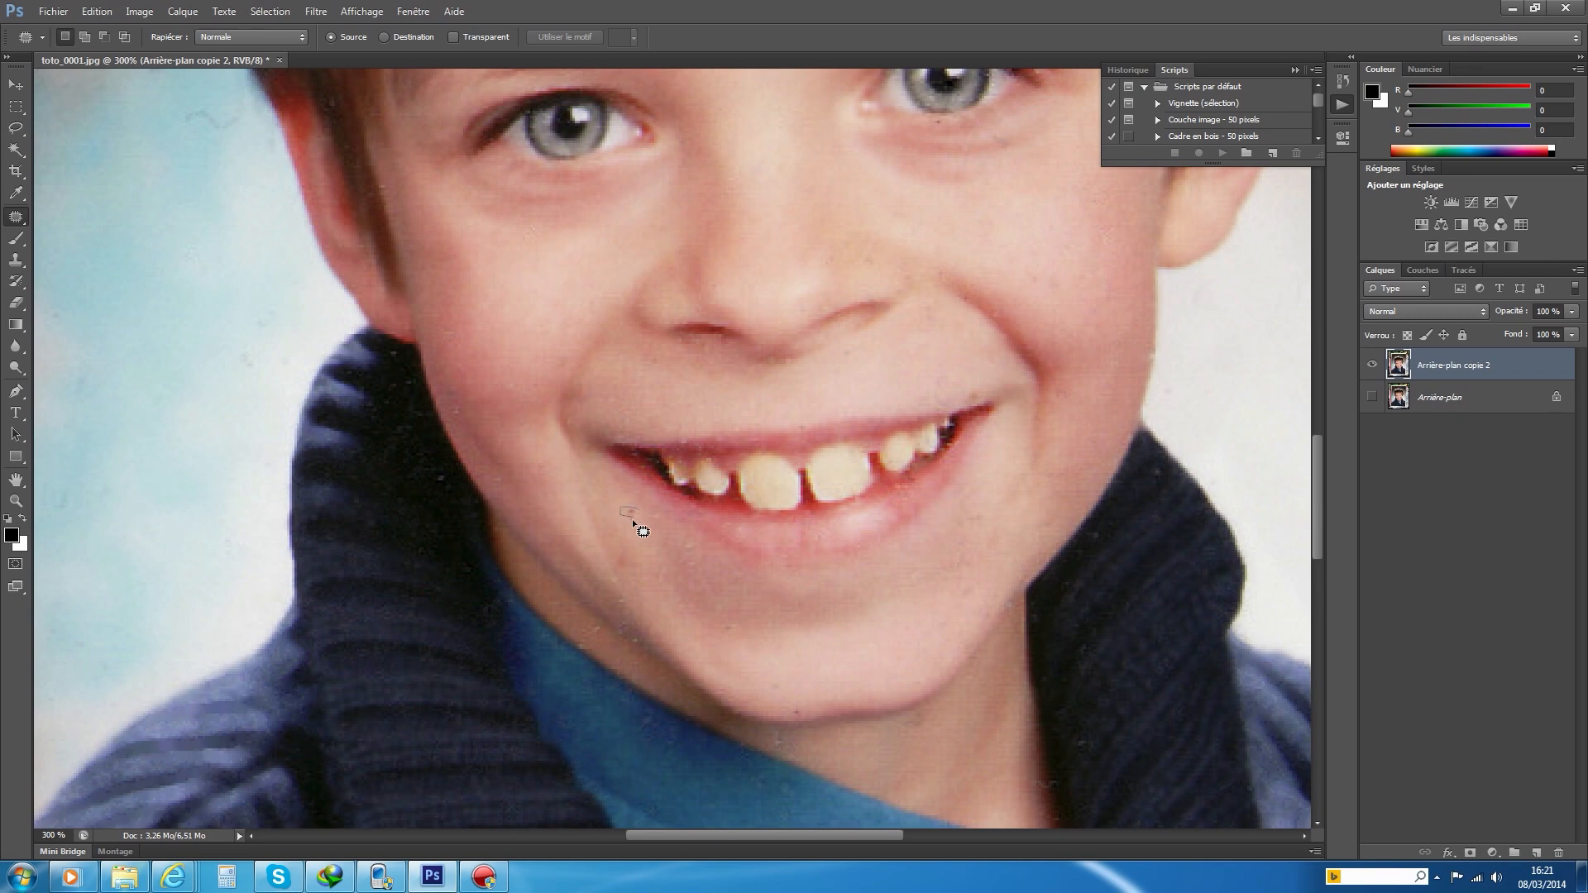
{"action": "left_click_drag", "start_coordinate": [641, 514], "coordinate": [641, 515]}
{"action": "left_click", "coordinate": [669, 545]}
Patch the blemishes at the bottom of the chin and beside the image-right mouth corner with the Patch tool.
{"action": "scroll", "coordinate": [871, 642], "scroll_direction": "up", "scroll_amount": 8}
{"action": "scroll", "coordinate": [872, 642], "scroll_direction": "up", "scroll_amount": 2}
{"action": "scroll", "coordinate": [872, 642], "scroll_direction": "down", "scroll_amount": 3}
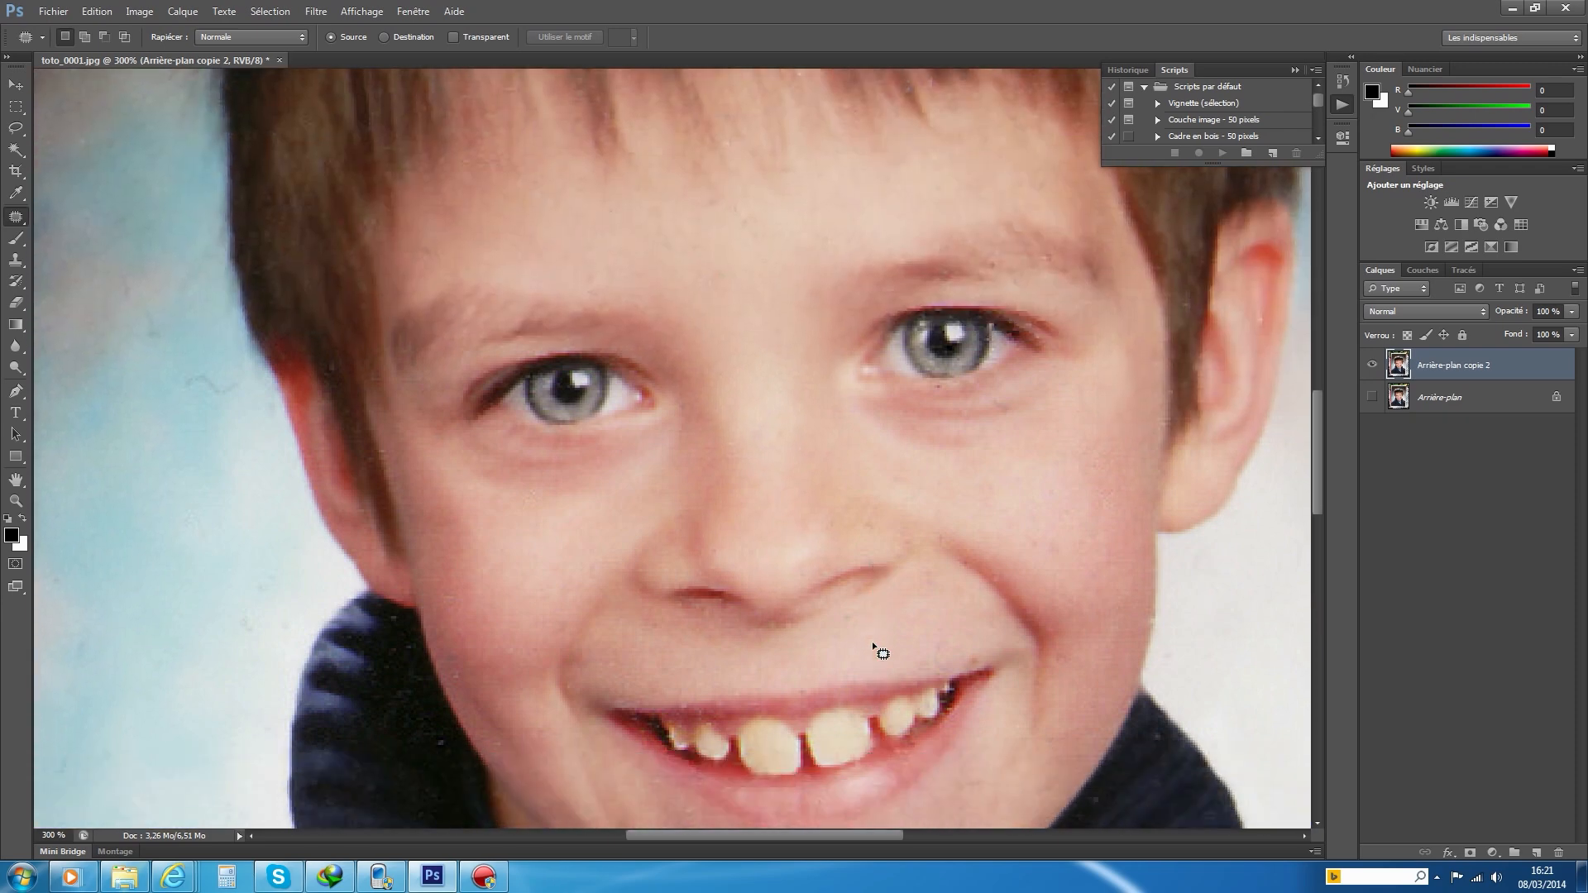
{"action": "scroll", "coordinate": [872, 642], "scroll_direction": "down", "scroll_amount": 7}
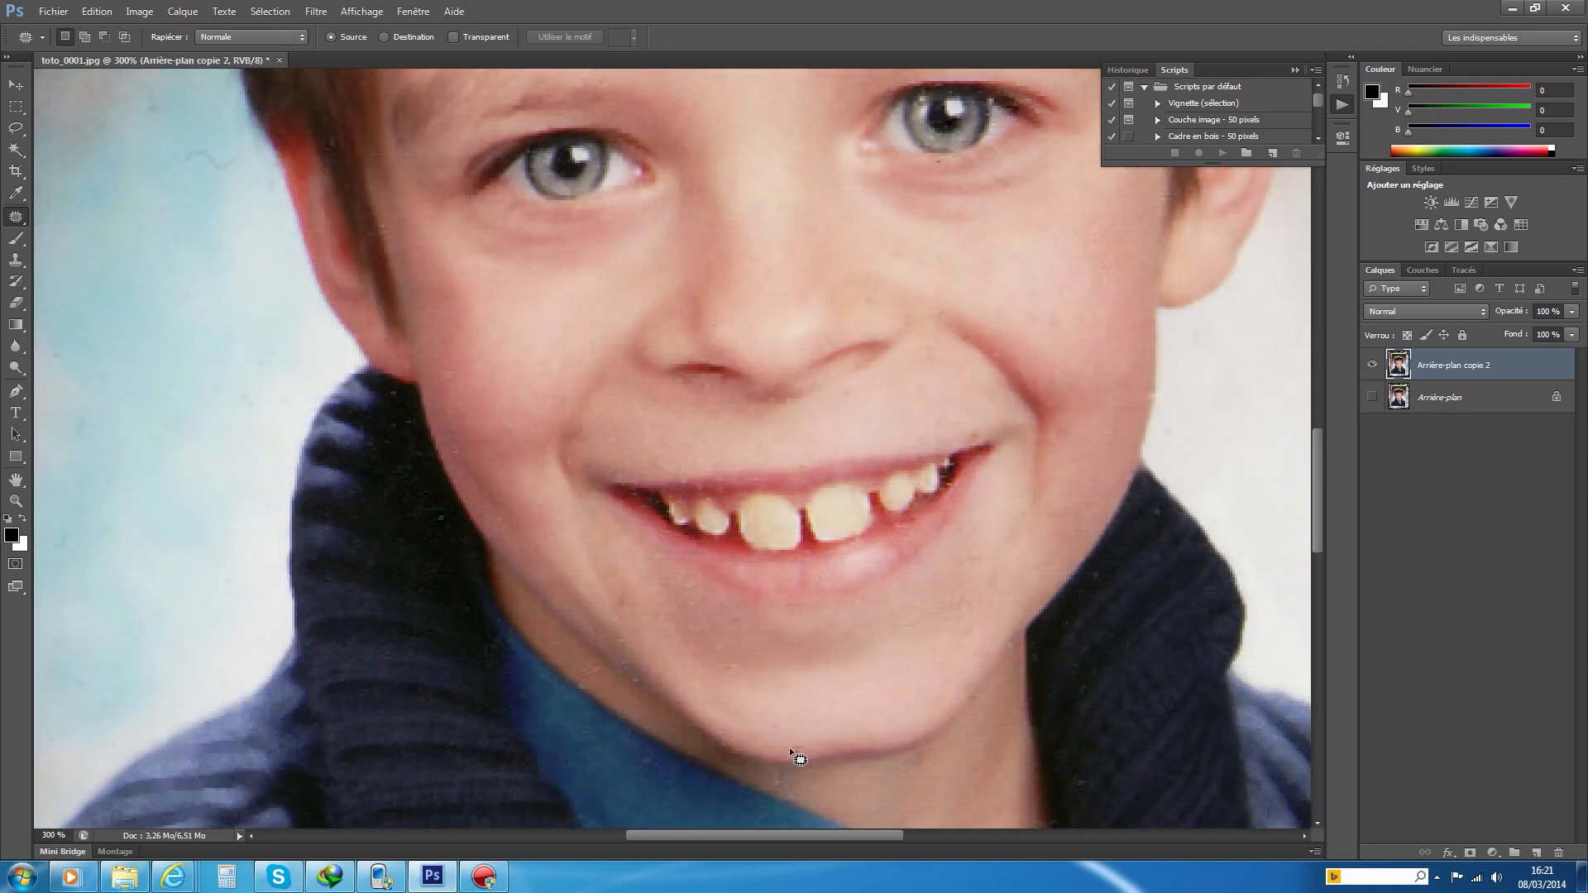
{"action": "left_click_drag", "start_coordinate": [802, 757], "coordinate": [802, 756]}
{"action": "left_click", "coordinate": [845, 733]}
{"action": "left_click_drag", "start_coordinate": [980, 435], "coordinate": [980, 437]}
{"action": "left_click", "coordinate": [986, 407]}
{"action": "left_click", "coordinate": [24, 501]}
{"action": "right_click", "coordinate": [633, 412]}
{"action": "left_click", "coordinate": [723, 424]}
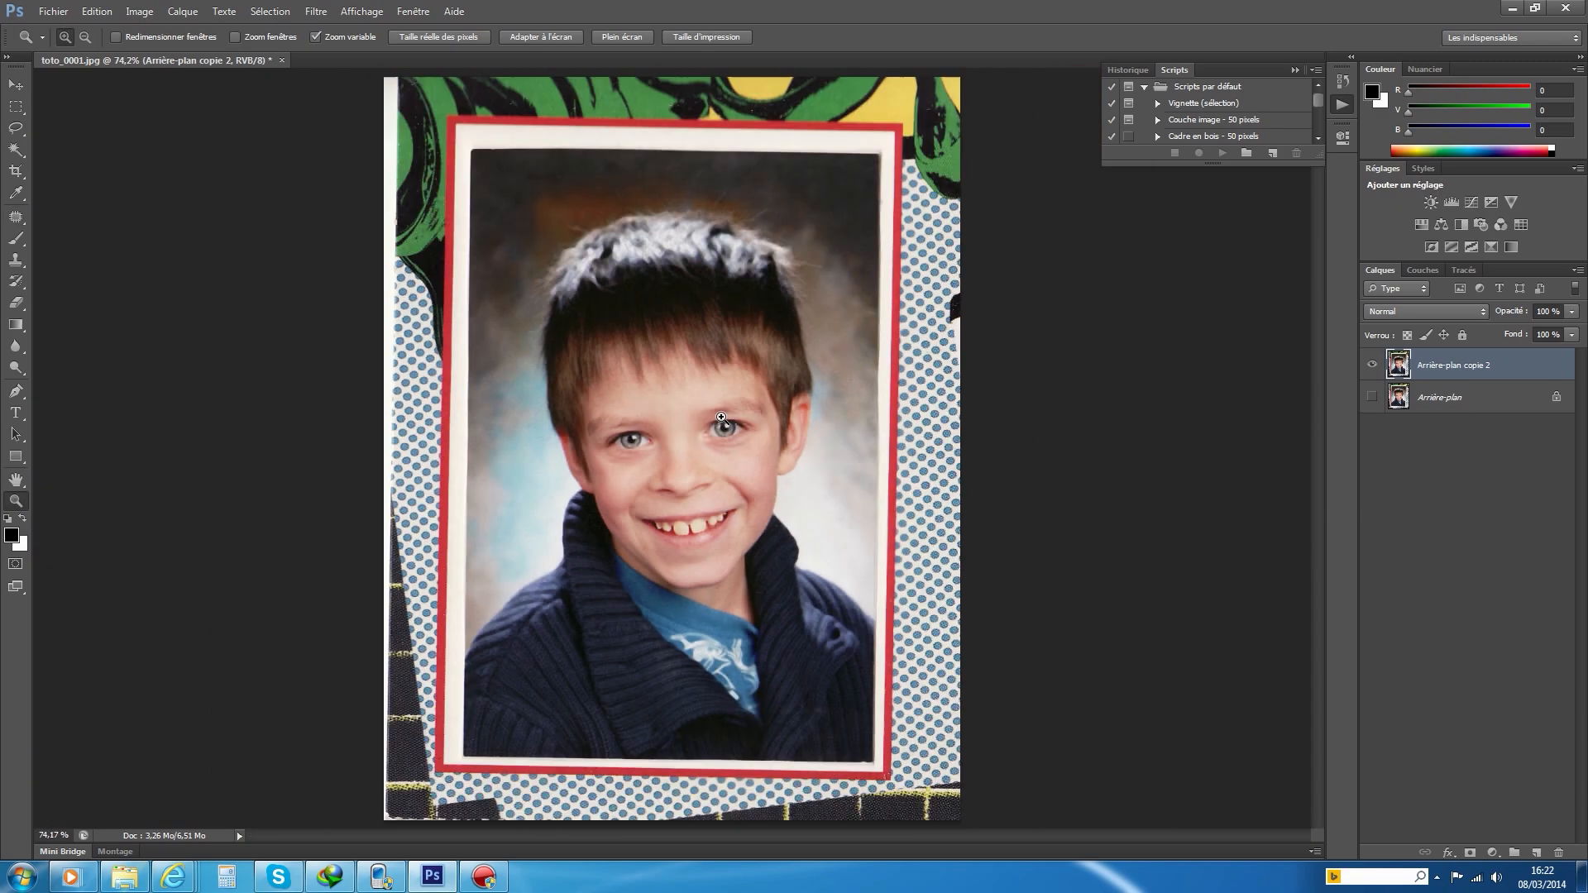